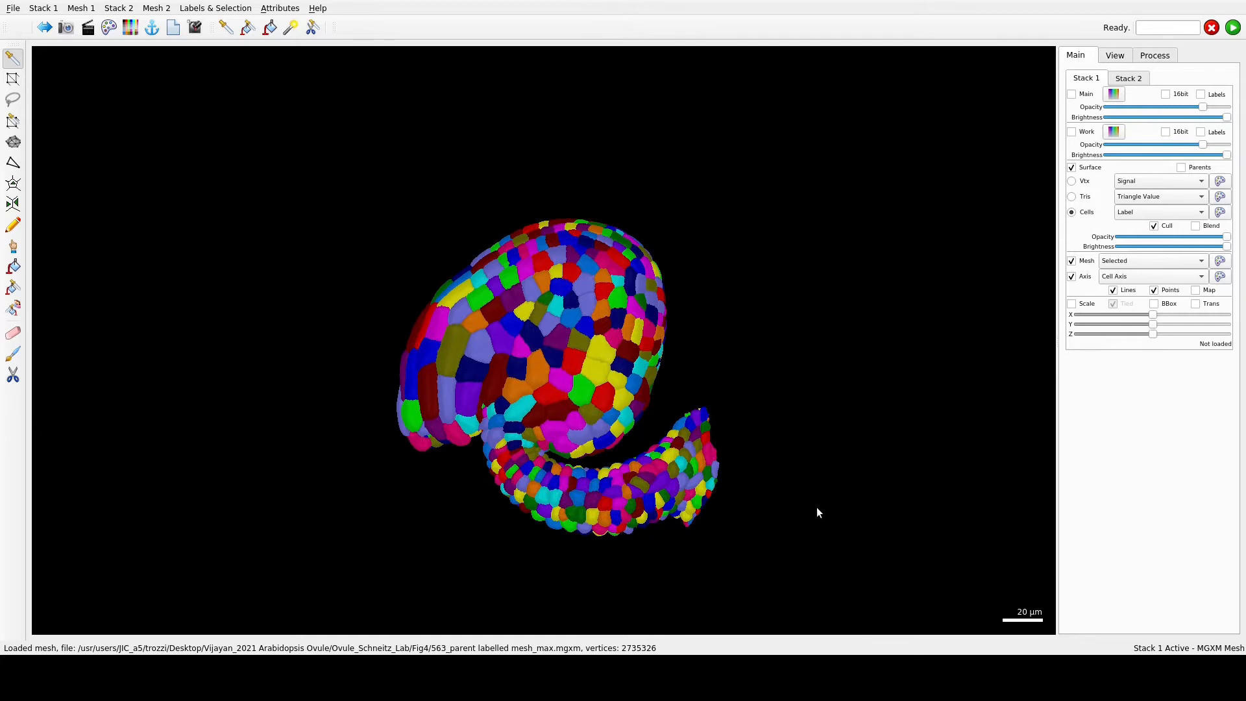
pyautogui.click(1155, 55)
pyautogui.click(1113, 80)
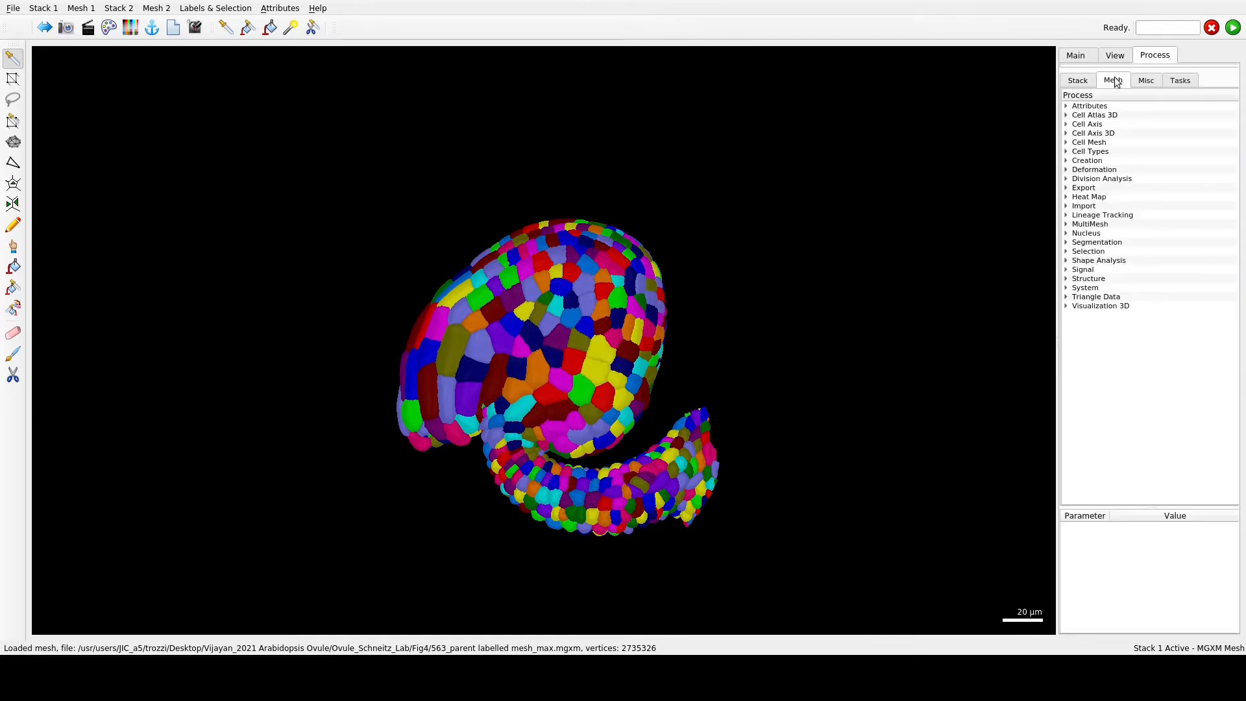
pyautogui.click(1066, 115)
pyautogui.click(1075, 125)
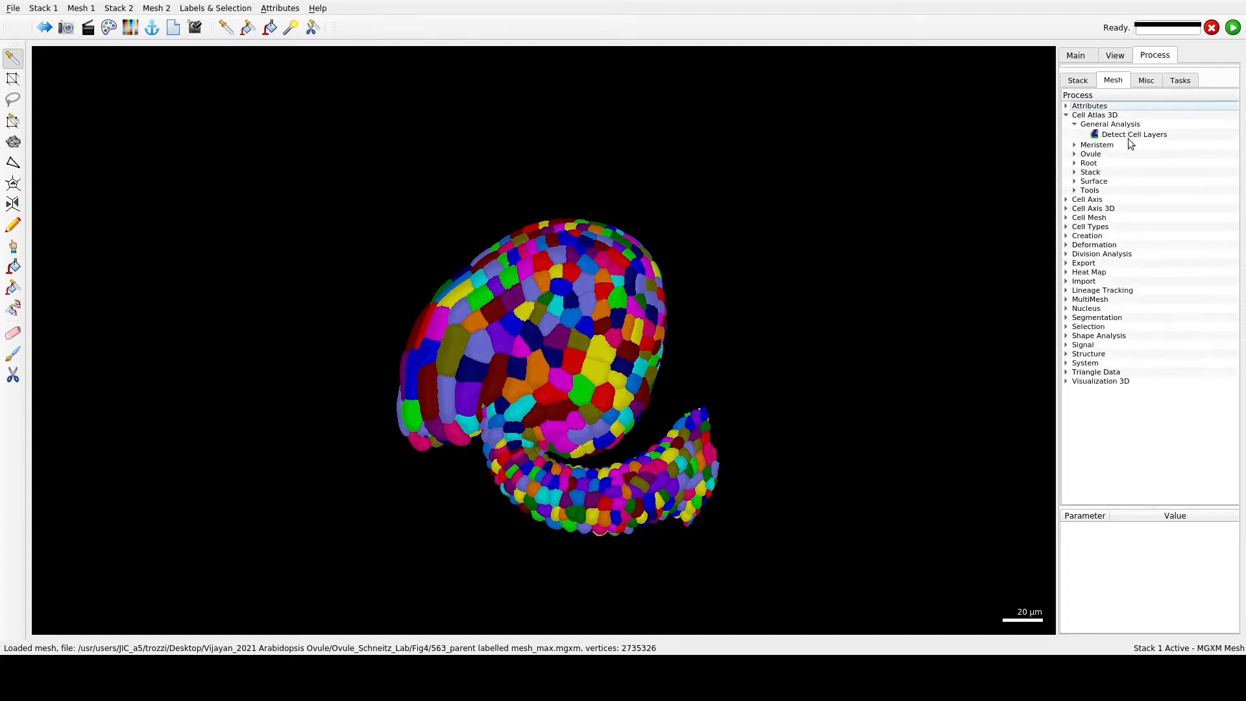
pyautogui.click(1075, 124)
pyautogui.click(1066, 115)
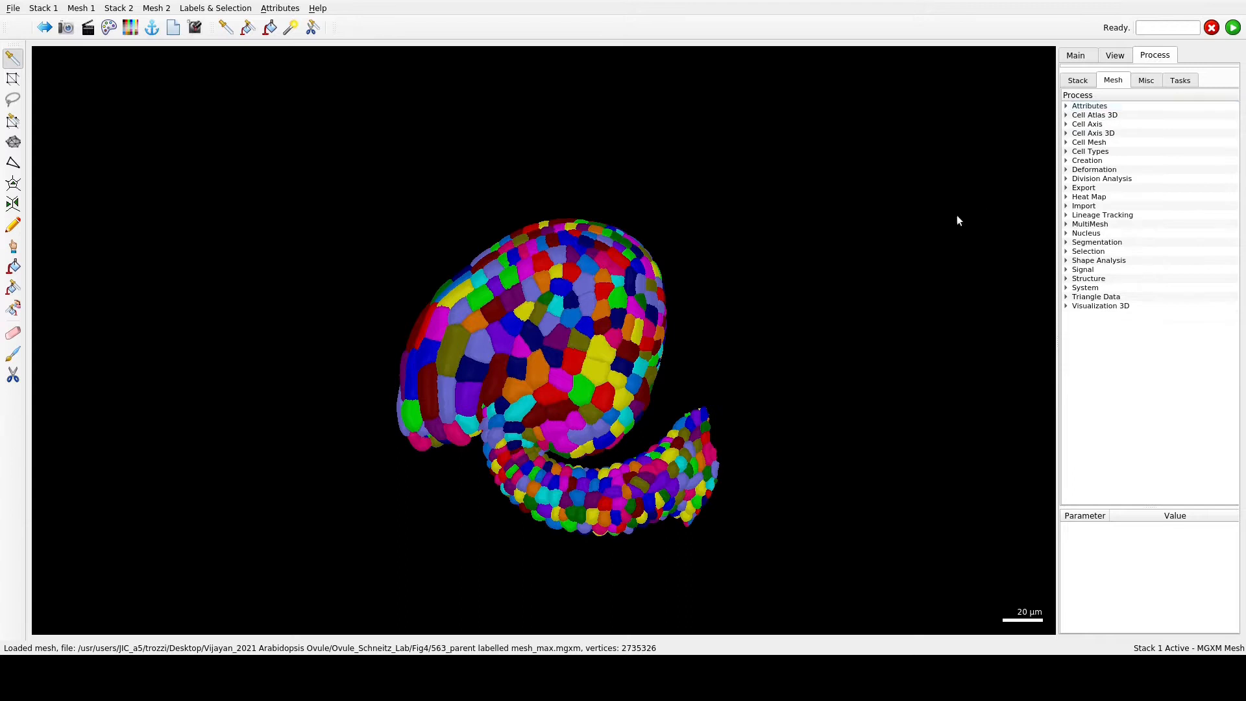
pyautogui.moveTo(751, 547); pyautogui.dragTo(688, 507)
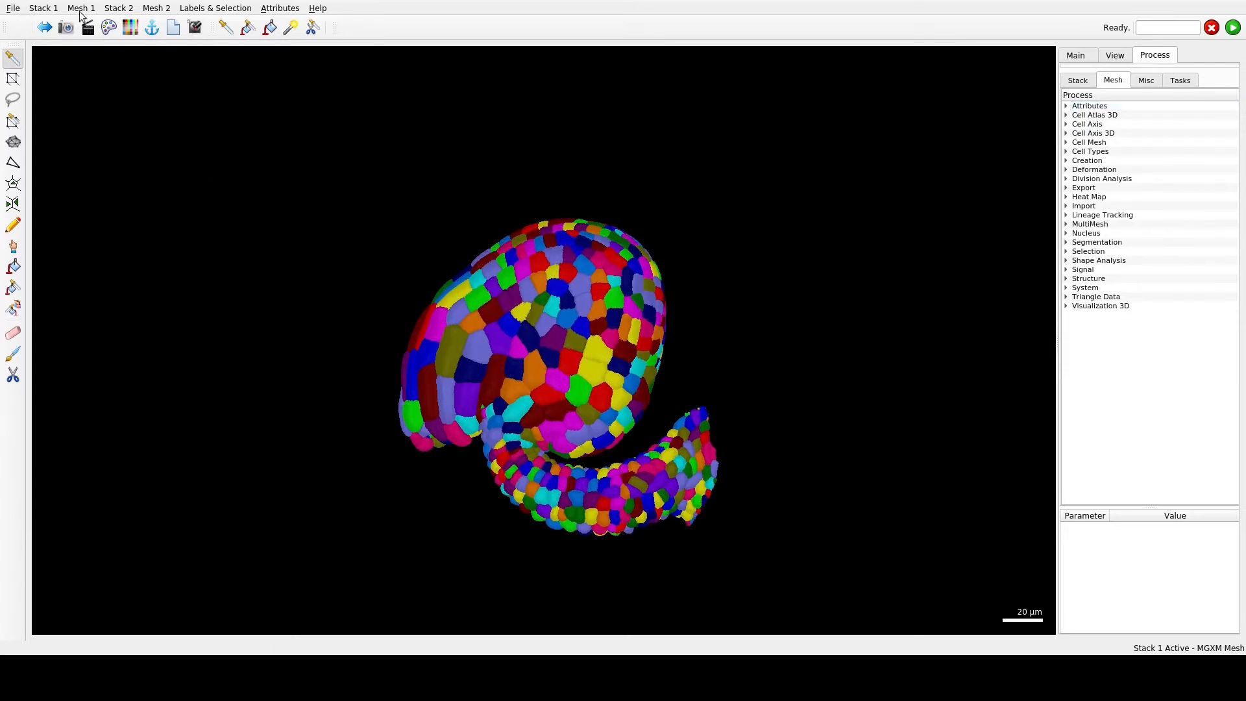
# - Load the saved view file Fig4B.mgxv from the Fig4 folder
pyautogui.click(13, 7)
pyautogui.moveTo(80, 9)
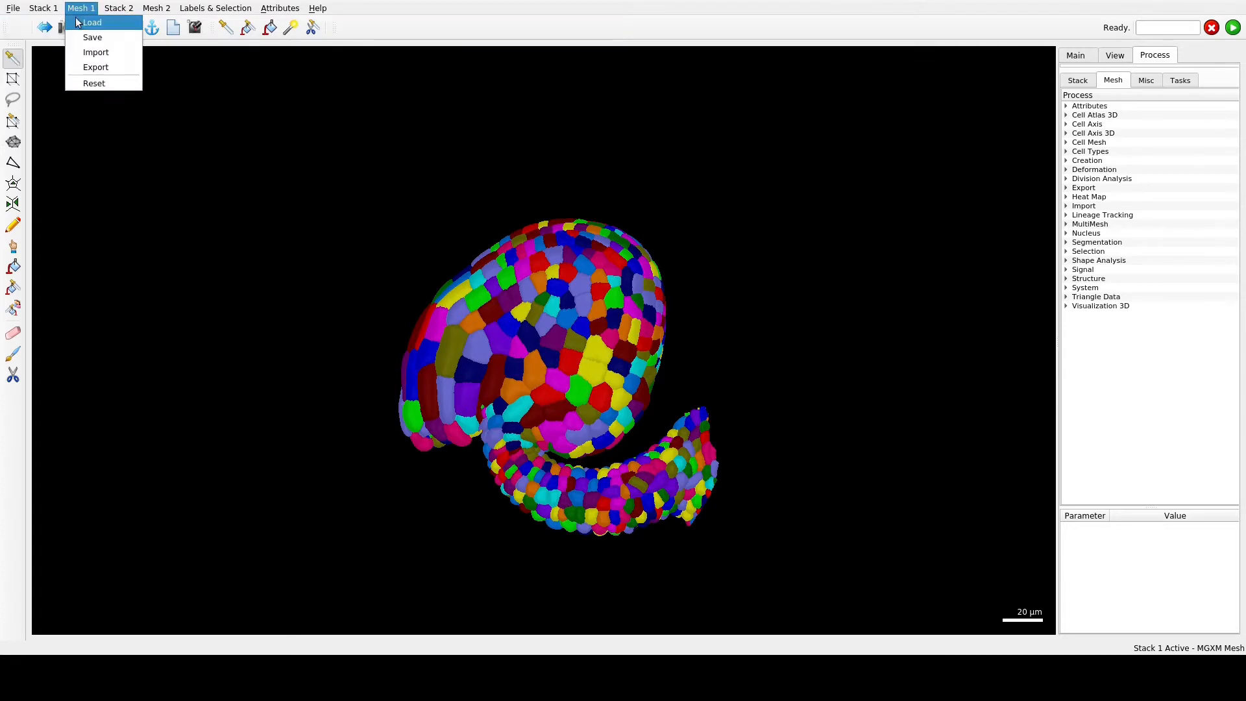
pyautogui.click(26, 22)
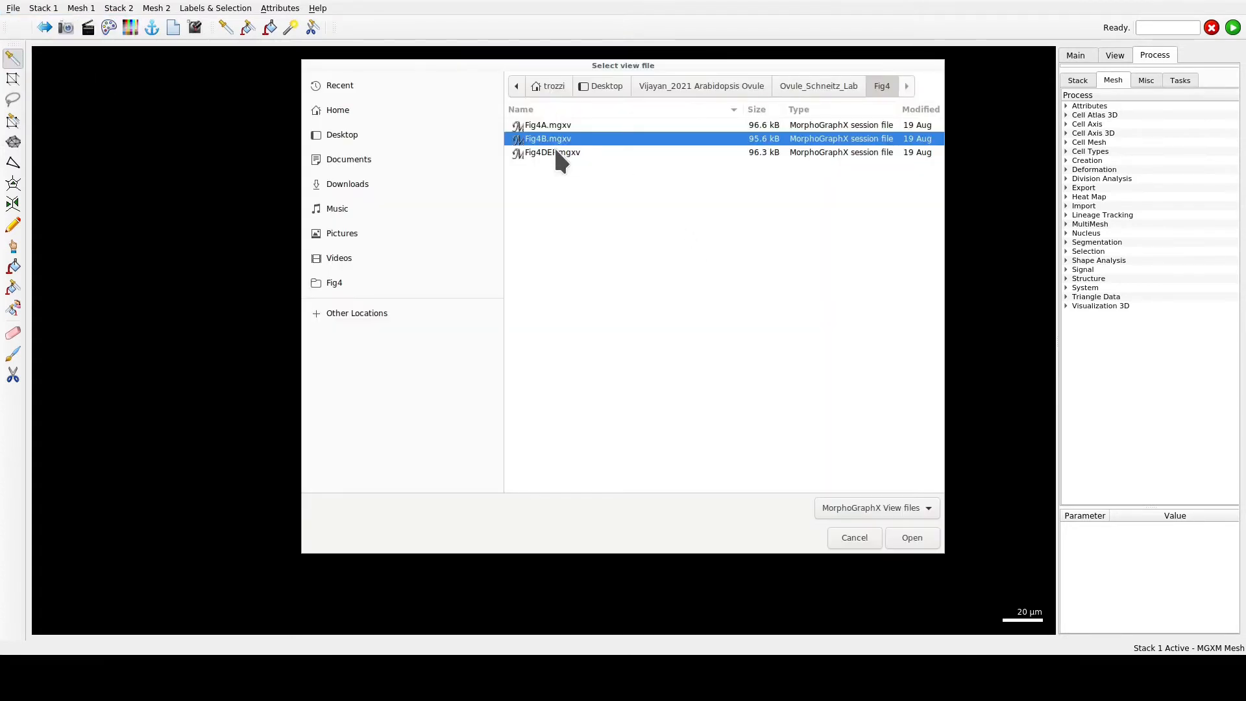
pyautogui.click(911, 538)
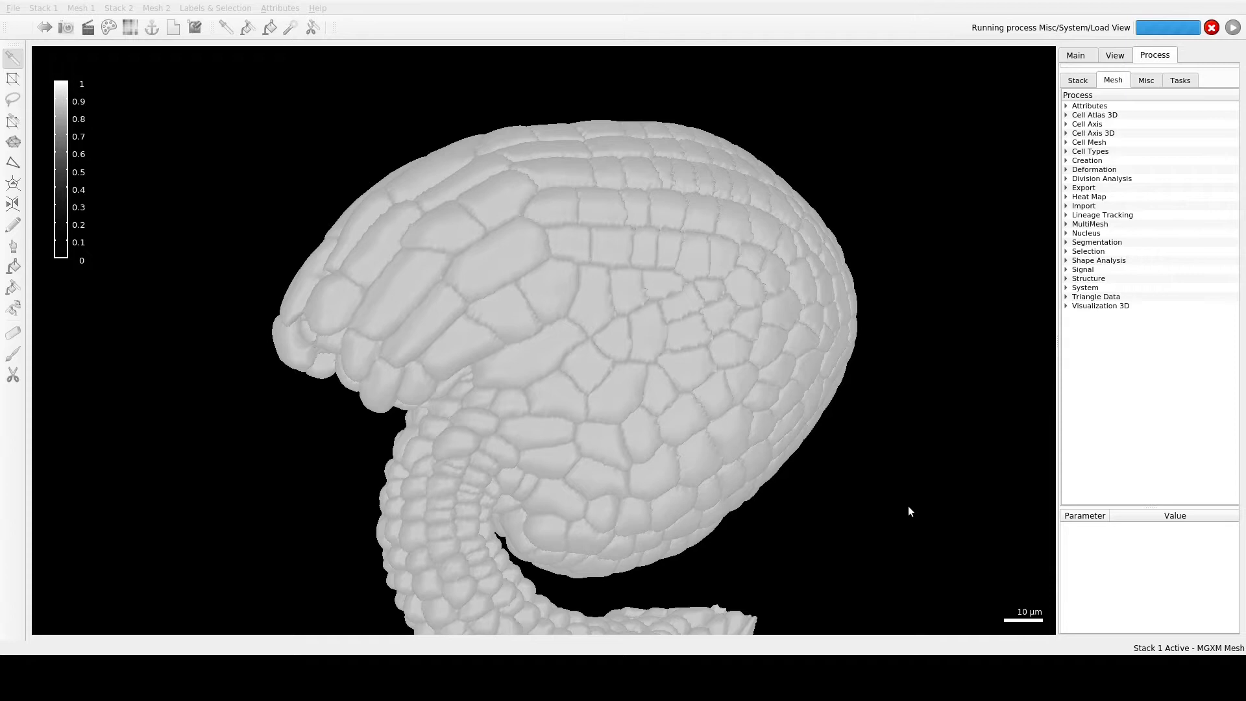
# - Try cutting through the ovule mesh with clipping plane Clip 3 to view its interior, and disable the plane again
pyautogui.moveTo(775, 486); pyautogui.dragTo(568, 579)
pyautogui.moveTo(542, 480); pyautogui.dragTo(1022, 206)
pyautogui.click(1115, 57)
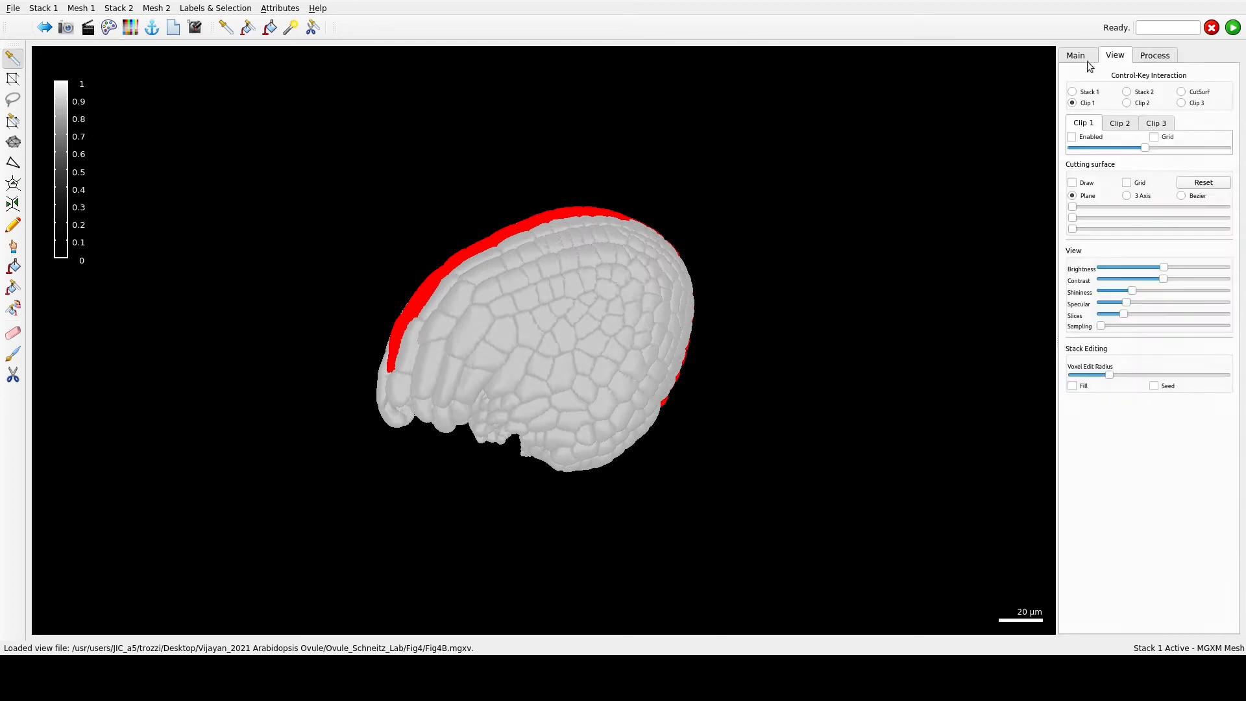
pyautogui.click(1155, 123)
pyautogui.click(1071, 137)
pyautogui.moveTo(1142, 148); pyautogui.dragTo(1198, 151)
pyautogui.moveTo(725, 431); pyautogui.dragTo(720, 493)
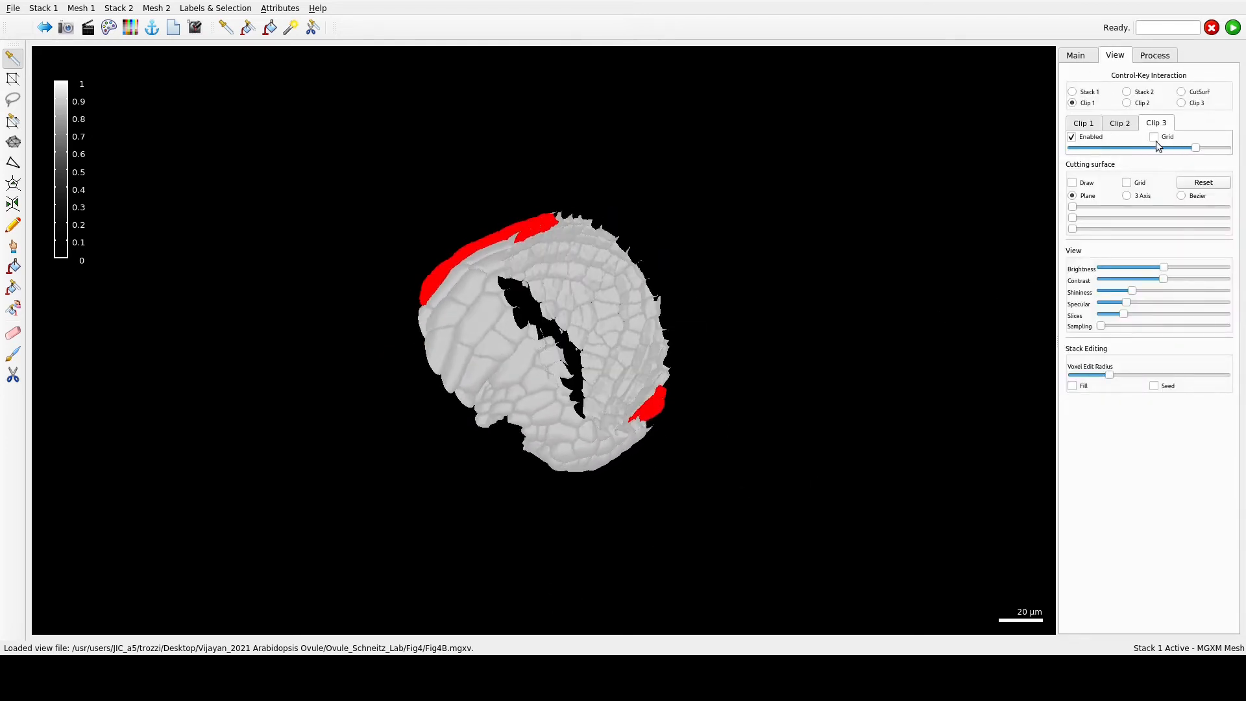
pyautogui.click(1072, 137)
# - Set the Stack 1 surface to display cells coloured by Label
pyautogui.click(1154, 54)
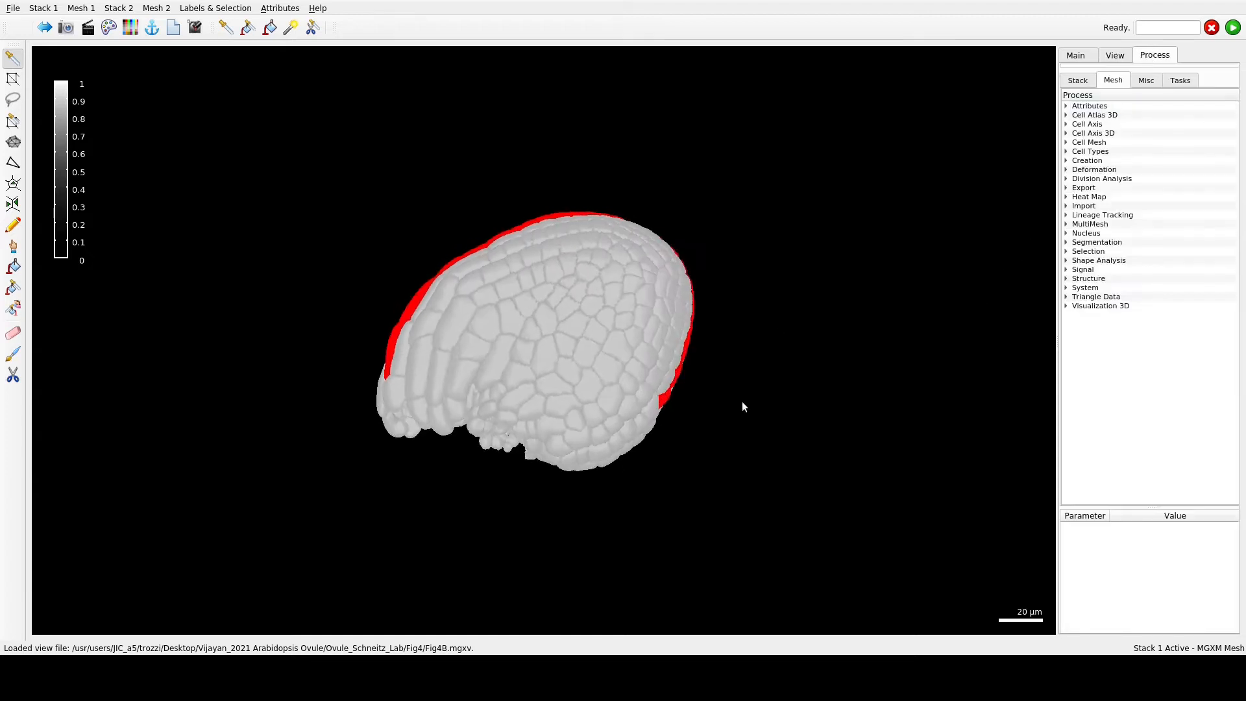
pyautogui.click(1075, 55)
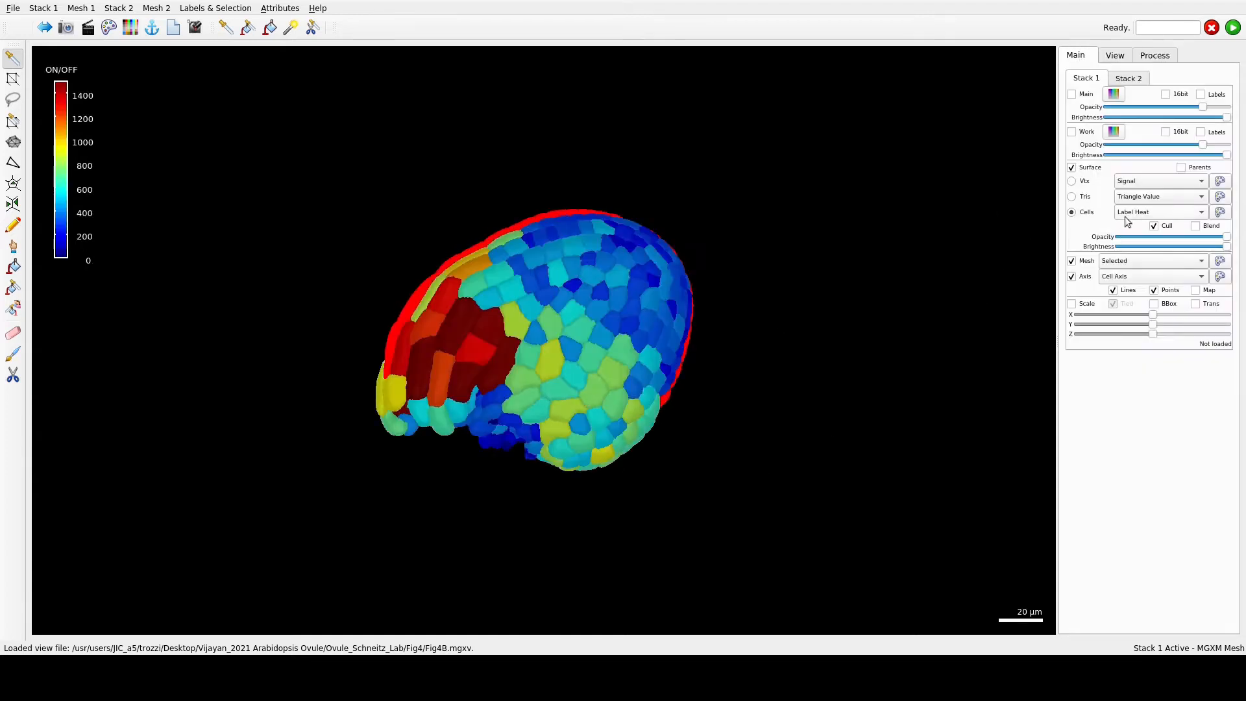
pyautogui.click(1135, 212)
pyautogui.click(1135, 198)
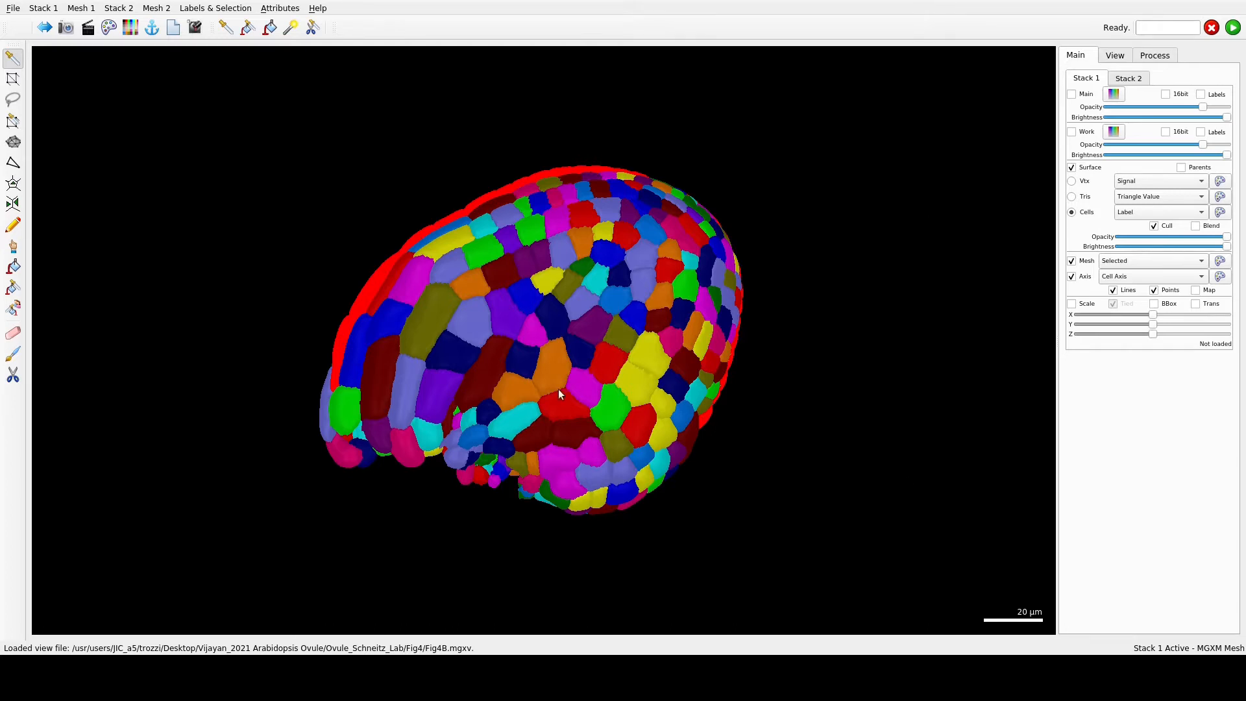
# - Examine the red selected file of cells along the ovule's outer curve from several angles, and review the available mesh selection processes
pyautogui.moveTo(558, 389); pyautogui.dragTo(609, 506)
pyautogui.moveTo(396, 431); pyautogui.dragTo(678, 433)
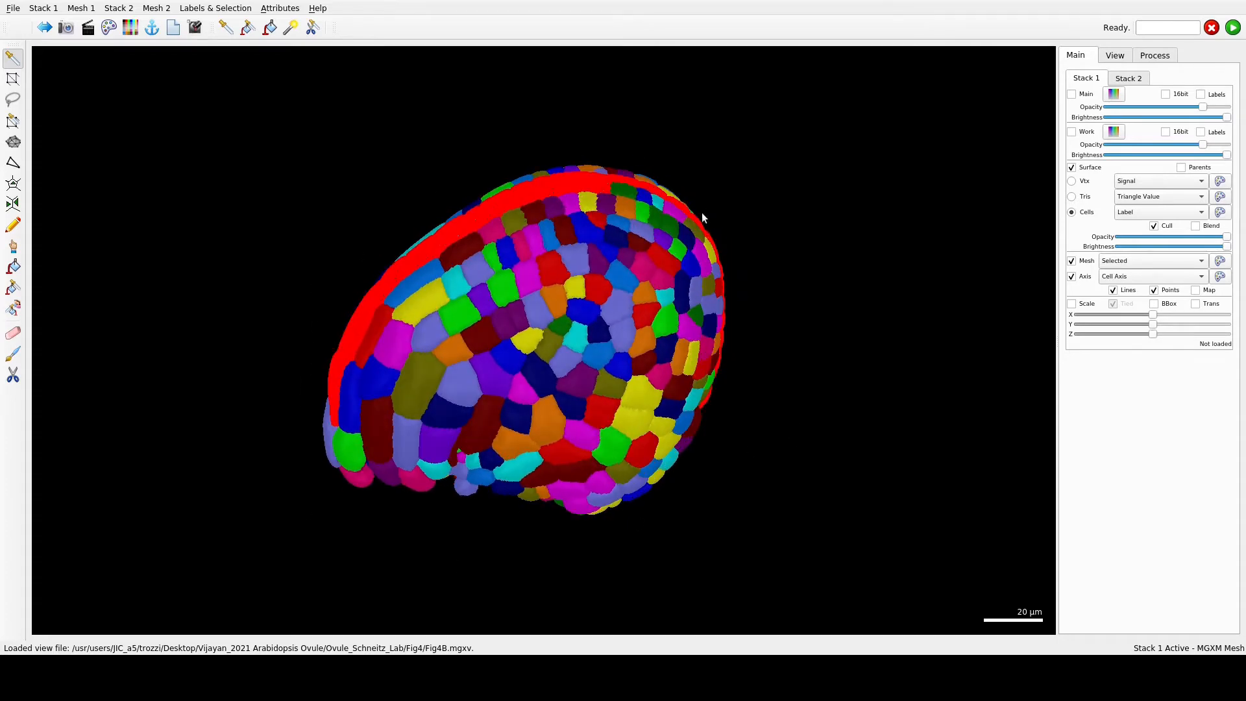
pyautogui.moveTo(762, 477); pyautogui.dragTo(383, 389)
pyautogui.click(15, 84)
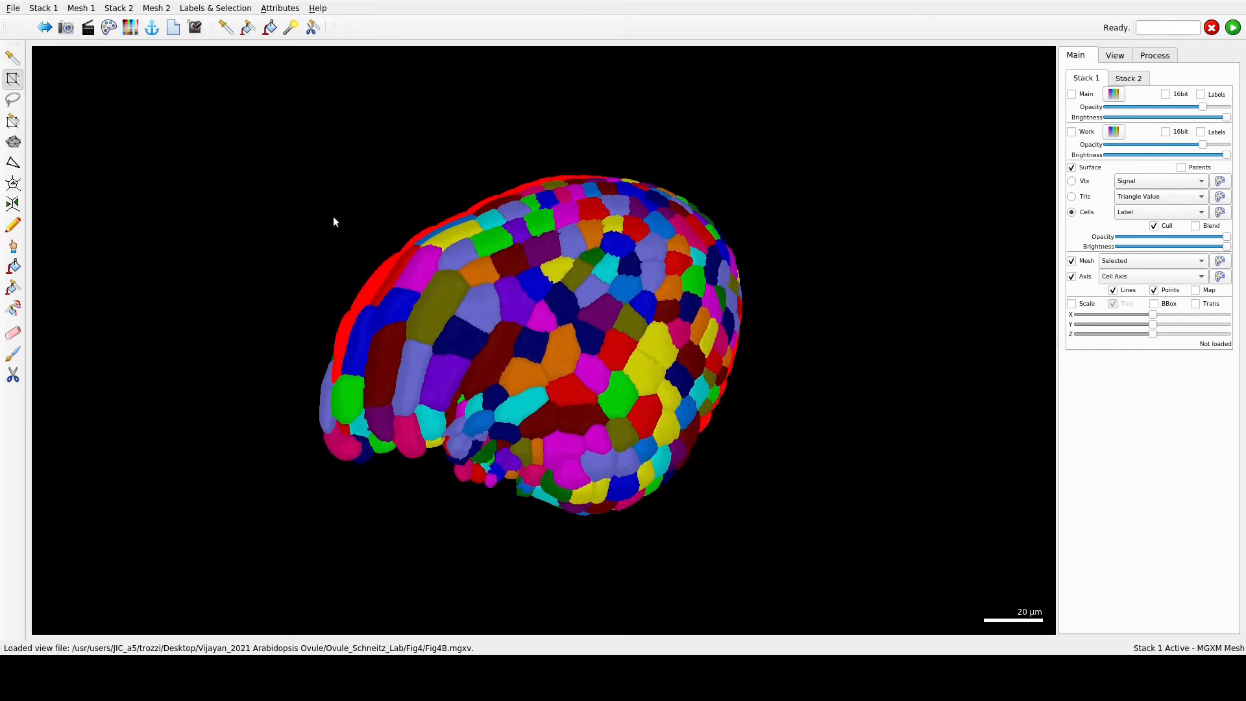
pyautogui.scroll(3, 452, 259)
pyautogui.moveTo(515, 350); pyautogui.dragTo(501, 234)
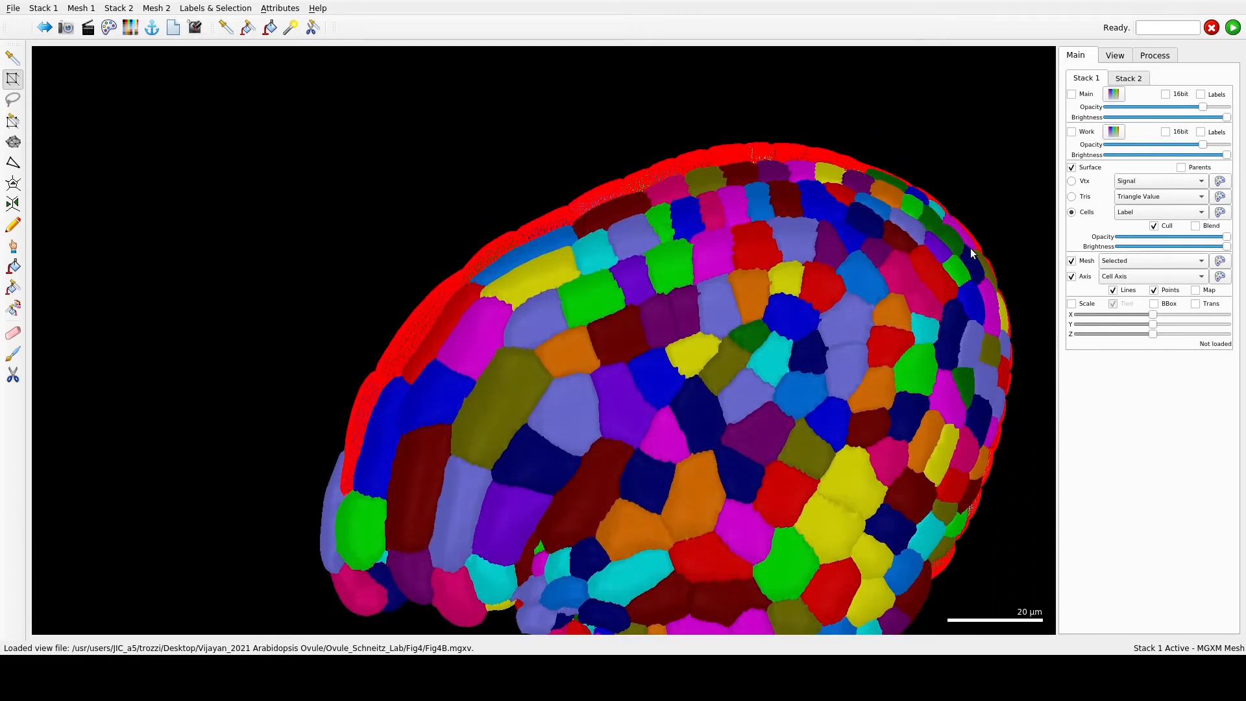
pyautogui.moveTo(1027, 340); pyautogui.dragTo(692, 322, button='right')
pyautogui.click(1165, 61)
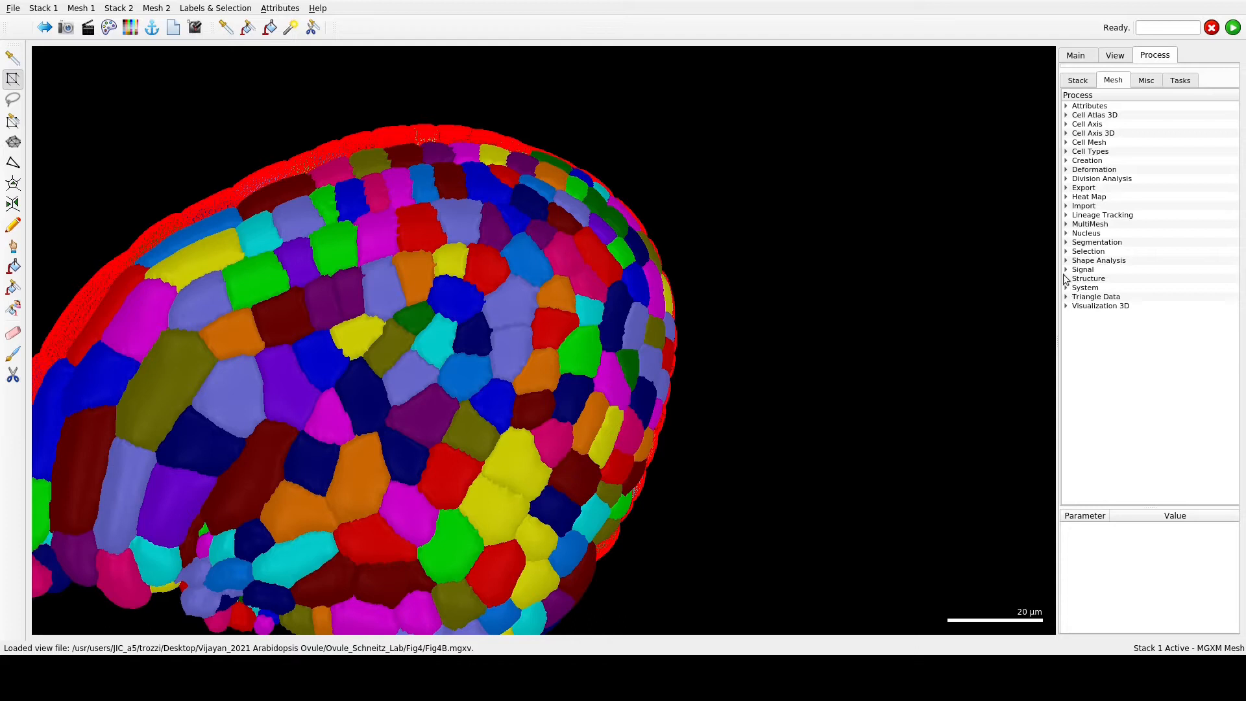
pyautogui.click(1067, 251)
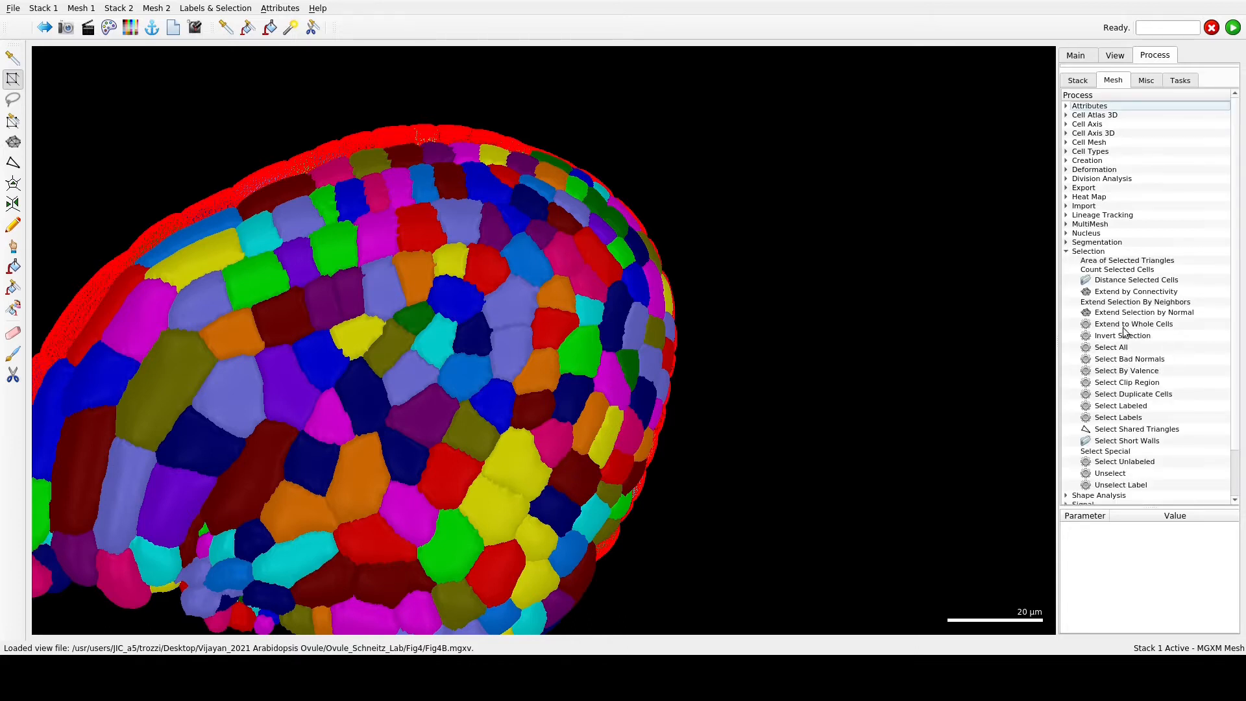
pyautogui.scroll(-4, 575, 258)
pyautogui.moveTo(531, 252); pyautogui.dragTo(551, 359)
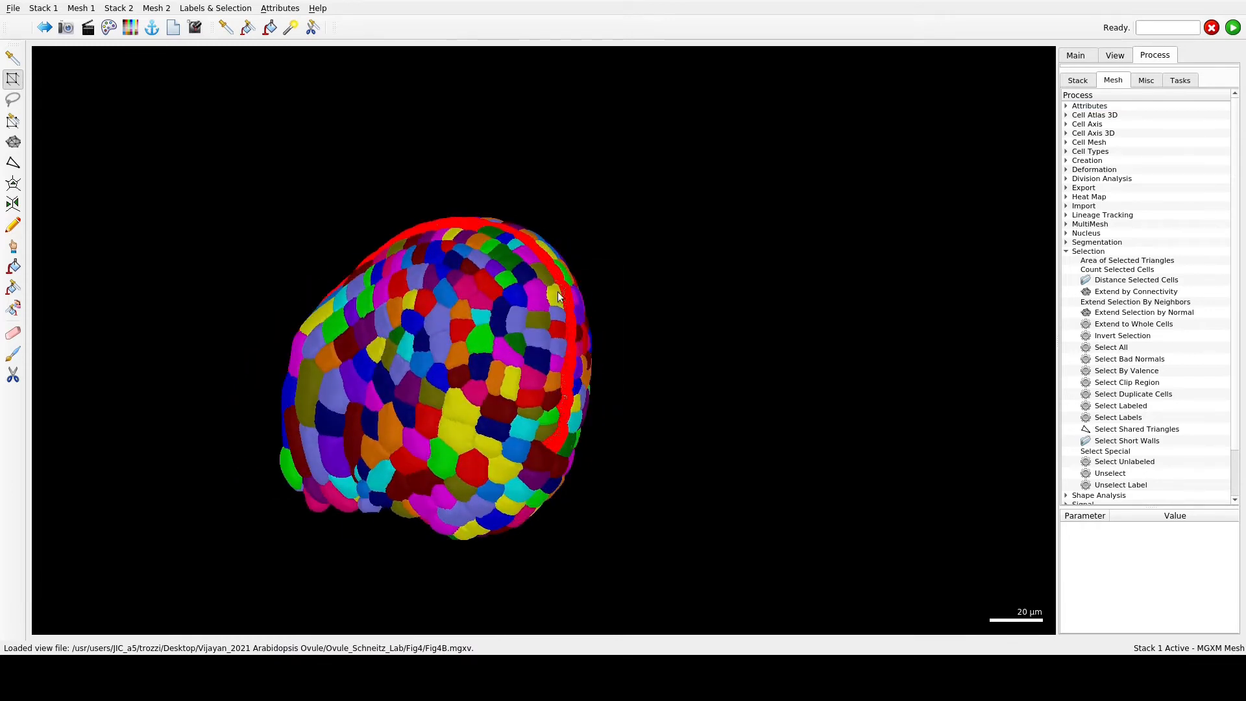
pyautogui.moveTo(372, 217); pyautogui.dragTo(809, 344)
pyautogui.moveTo(491, 379); pyautogui.dragTo(648, 348, button='right')
pyautogui.moveTo(621, 366); pyautogui.dragTo(586, 343)
pyautogui.scroll(3, 586, 343)
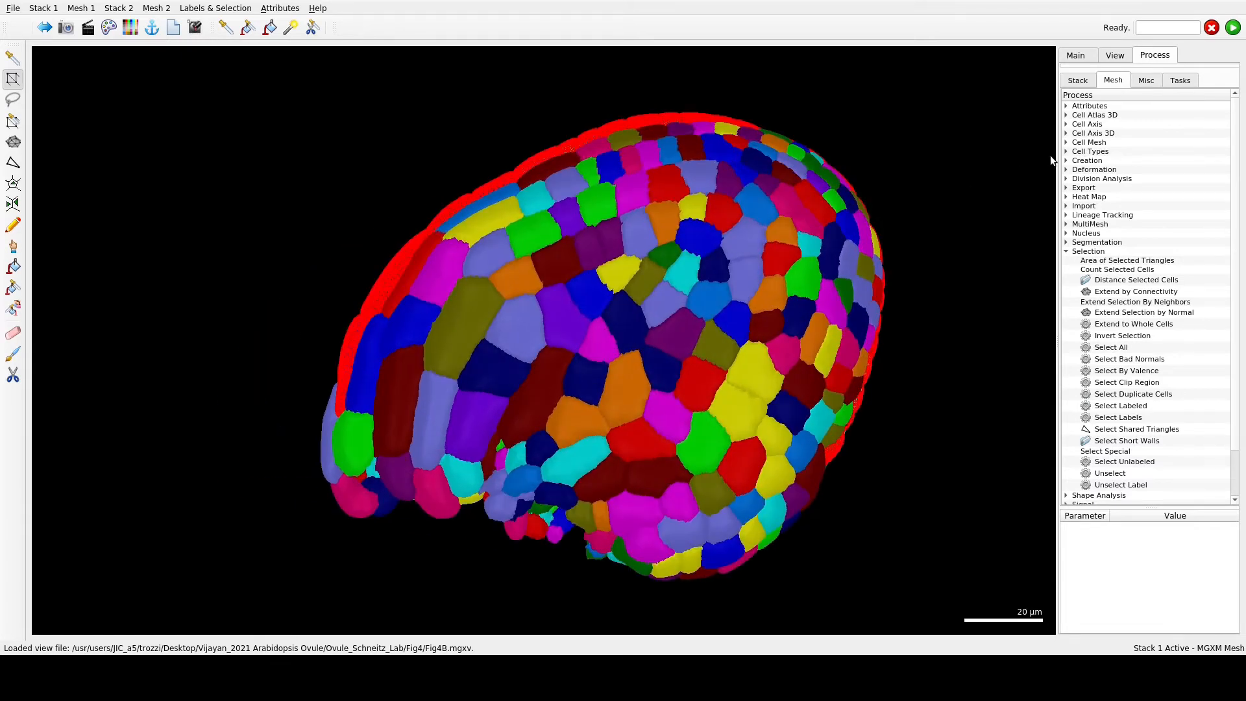
# - Create a Bezier line from the selected cell file with Max Points 20, and select the Collapse Bezier Points process
pyautogui.click(1147, 82)
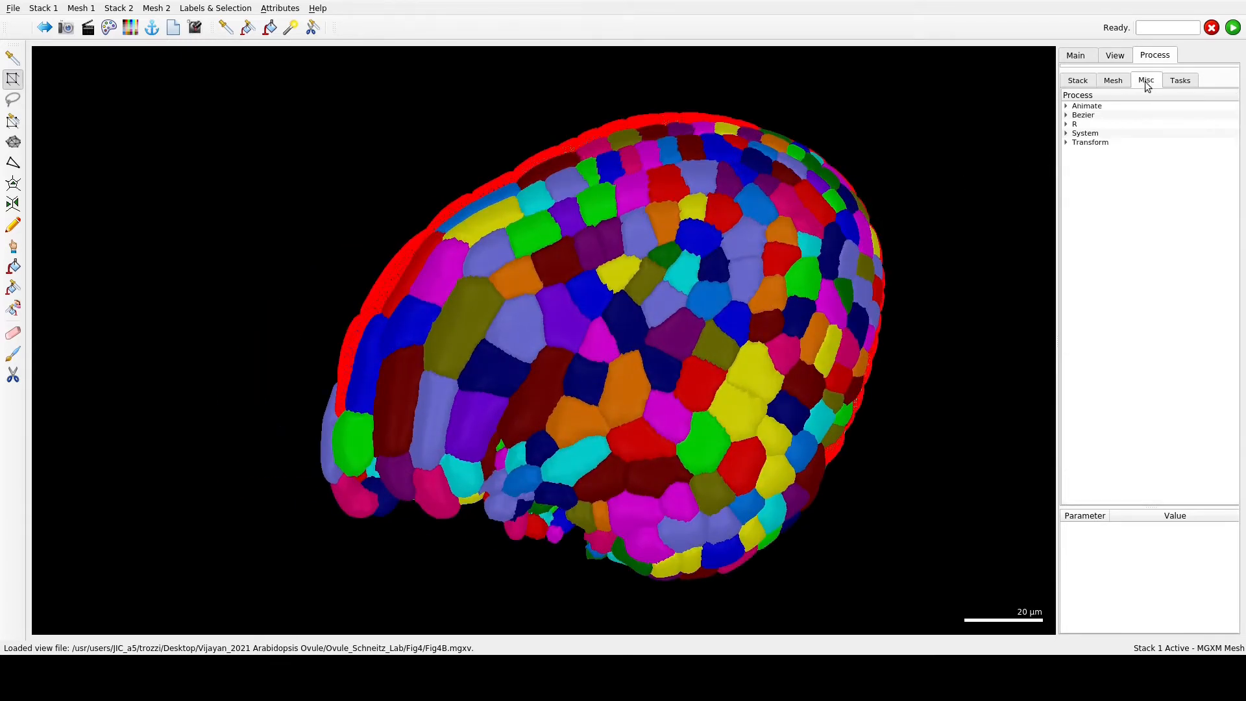
pyautogui.click(1066, 115)
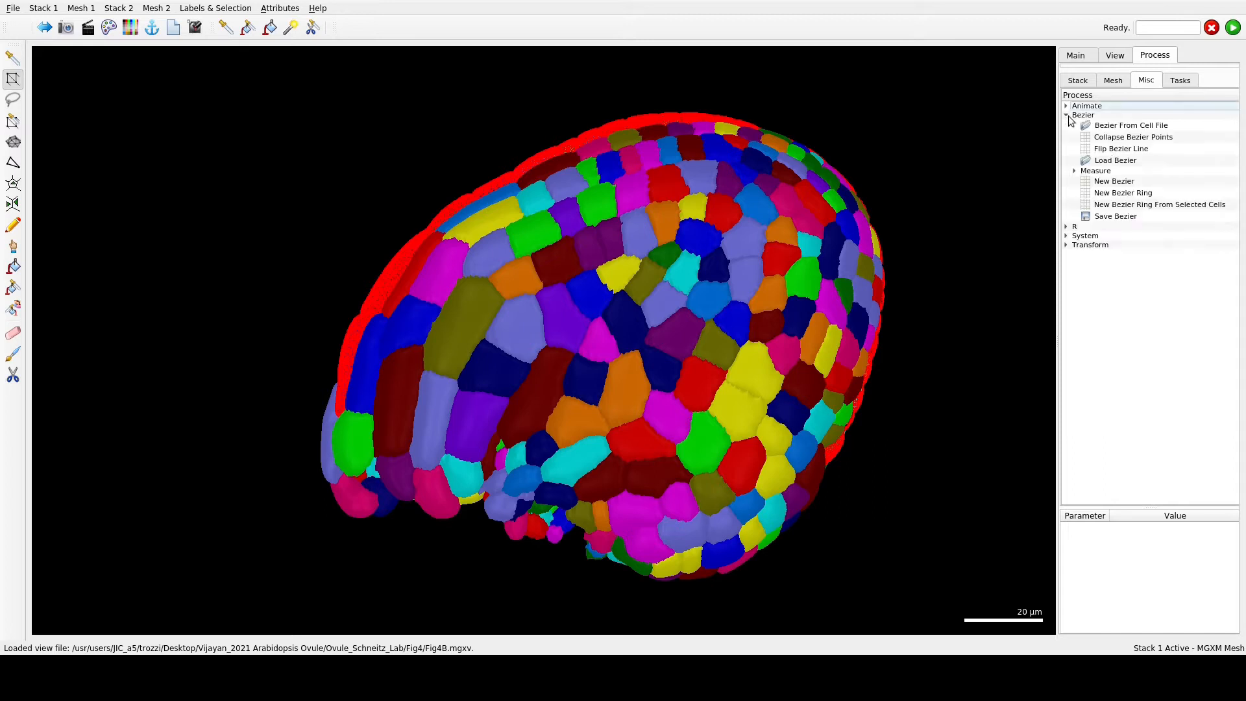
pyautogui.click(1137, 126)
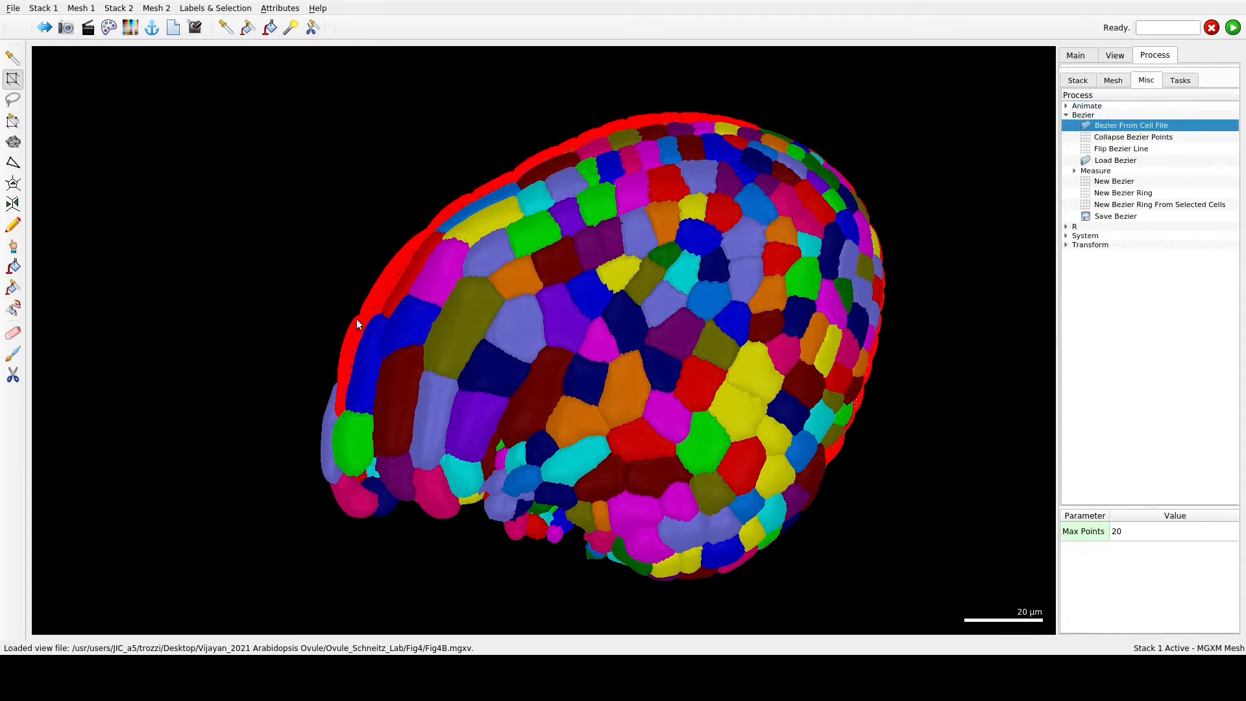
pyautogui.click(1232, 28)
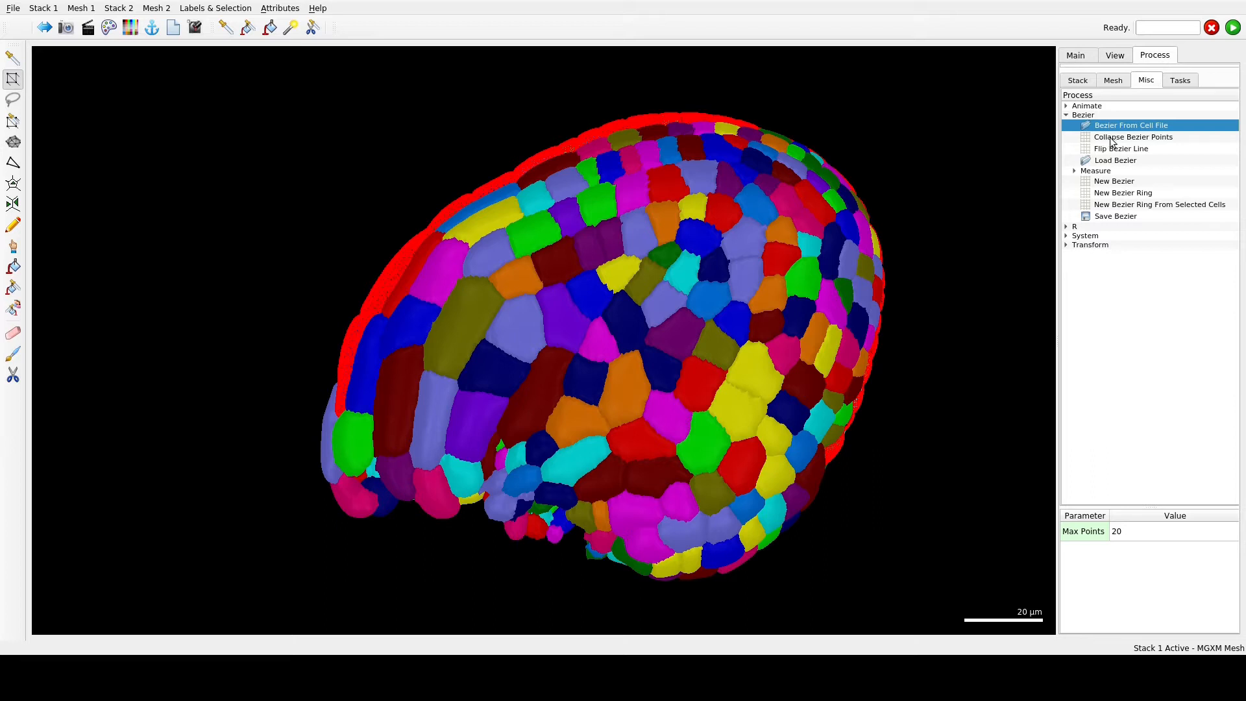
pyautogui.click(1153, 140)
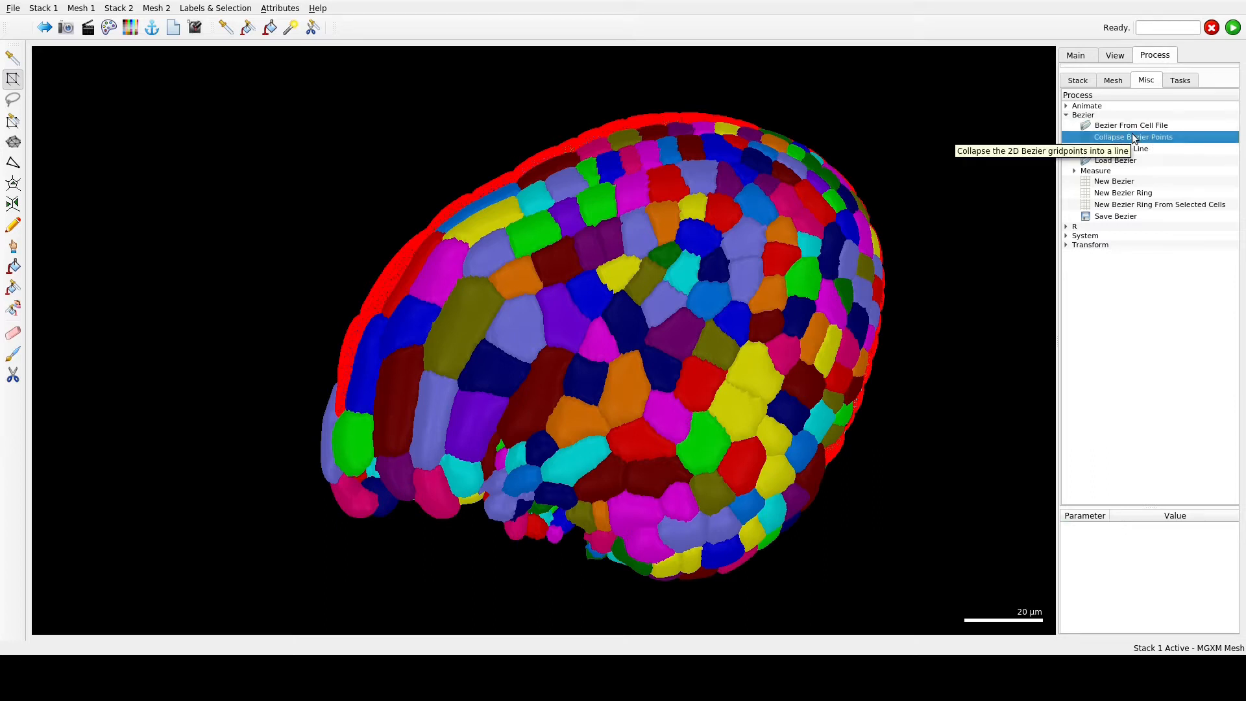
# - Hide the Stack 1 surface and mesh to inspect the Bezier line on its own, and show both again
pyautogui.click(1094, 57)
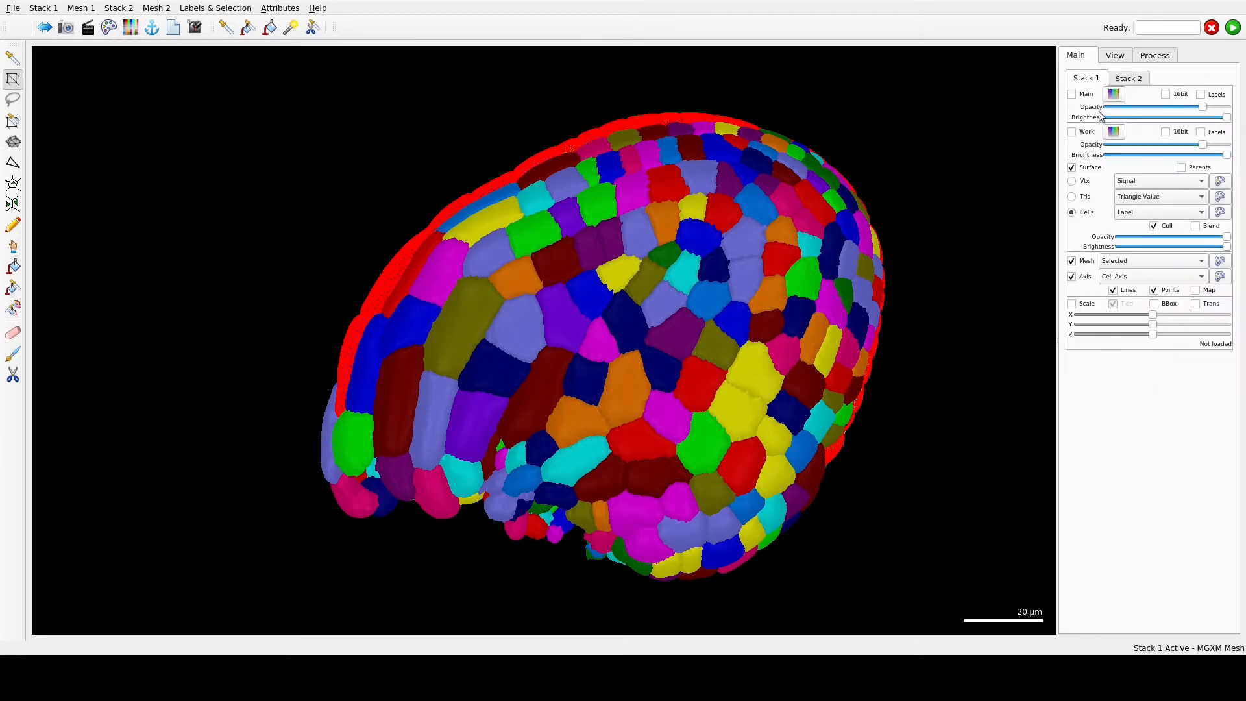
pyautogui.click(1071, 167)
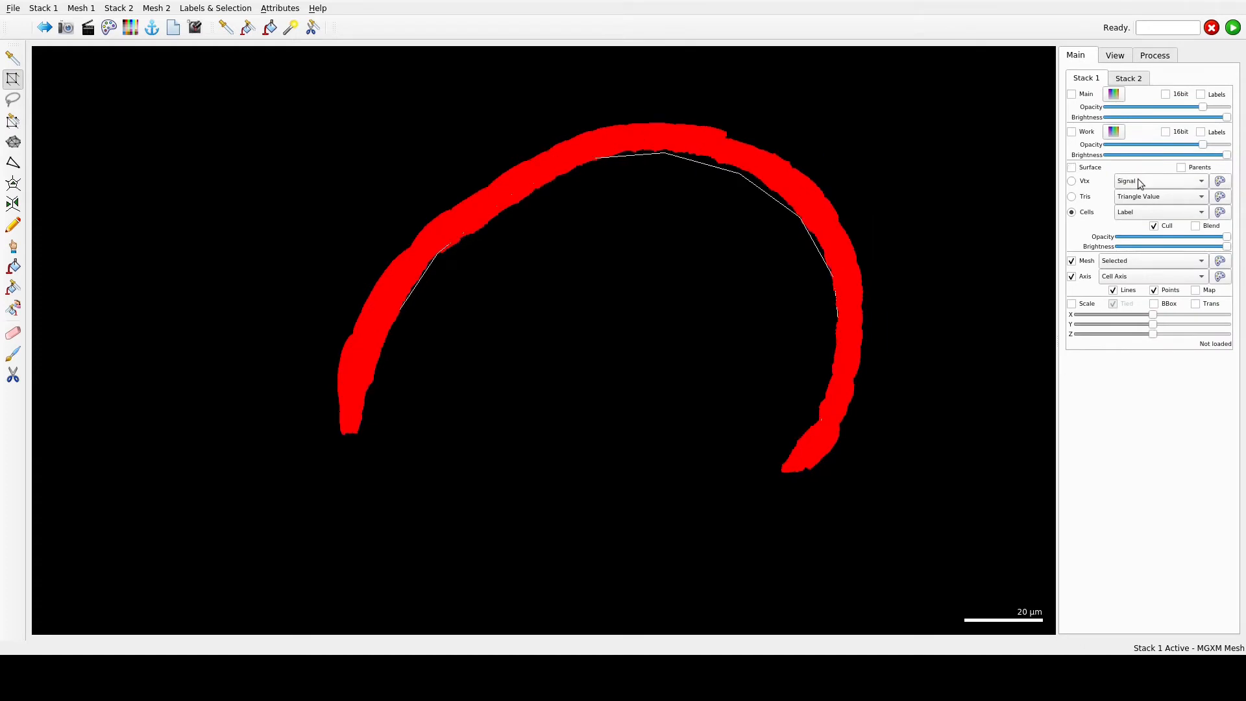
pyautogui.click(1072, 261)
pyautogui.moveTo(717, 242); pyautogui.dragTo(434, 476)
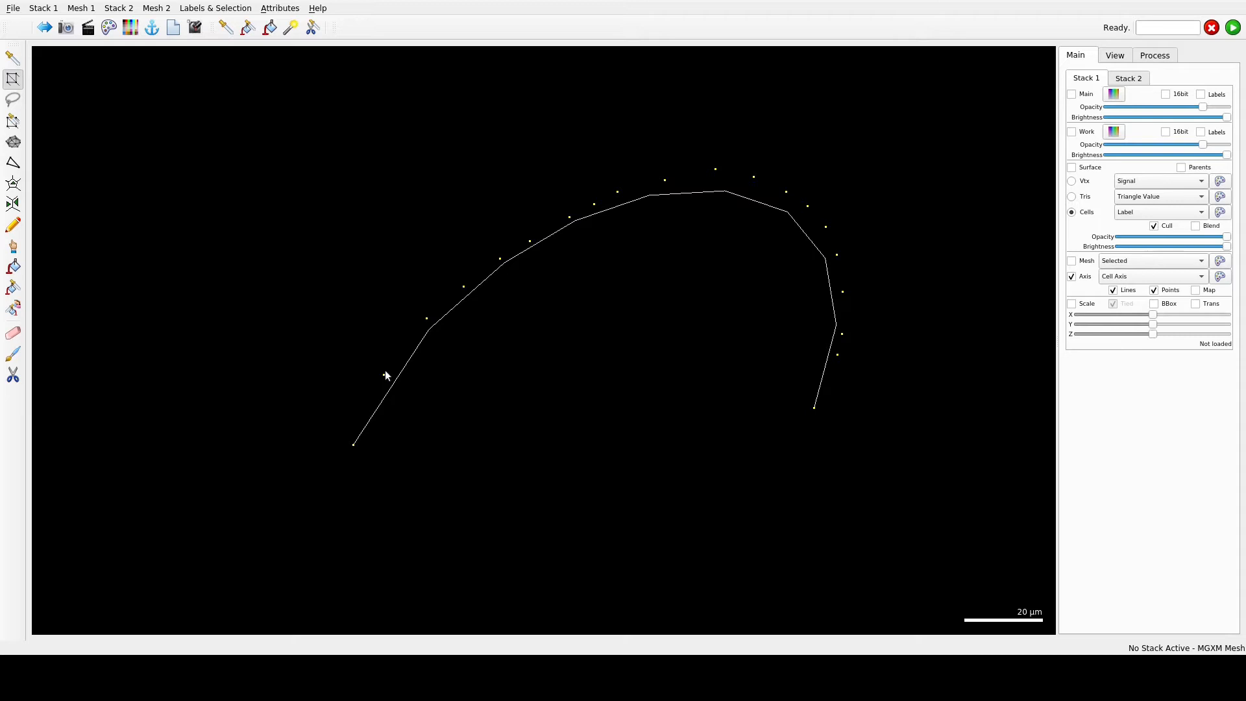
pyautogui.click(1071, 167)
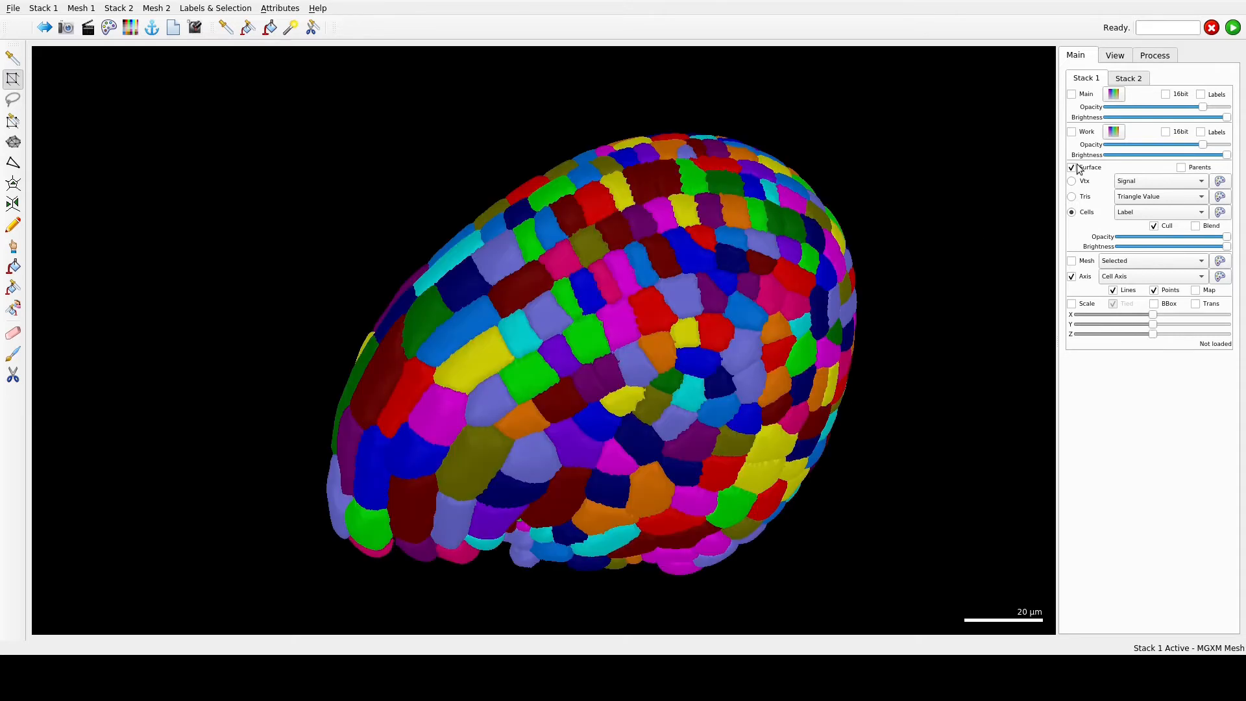
pyautogui.click(1137, 214)
pyautogui.click(1133, 215)
pyautogui.moveTo(901, 390); pyautogui.dragTo(973, 260)
pyautogui.click(1072, 261)
# - Compute the 3D Cell Distance heat map from the selected cell file, using Euclidean wall weights and no restriction
pyautogui.click(1155, 56)
pyautogui.click(1114, 80)
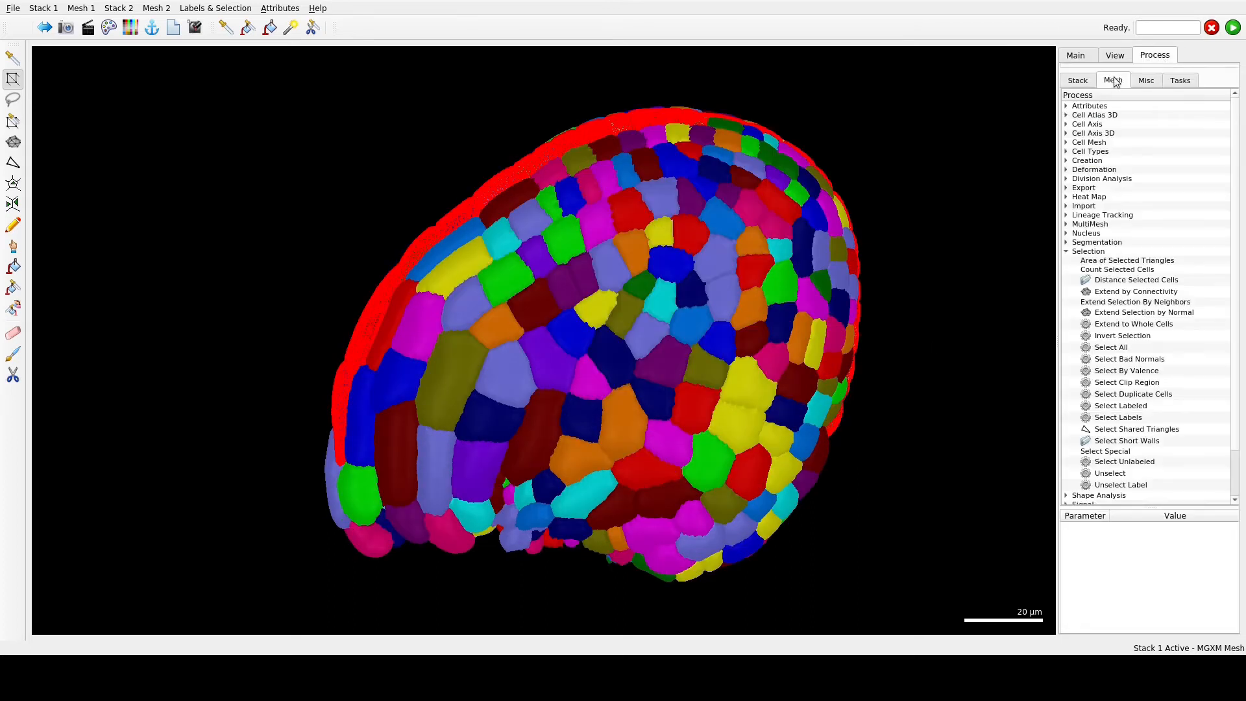
pyautogui.click(1067, 251)
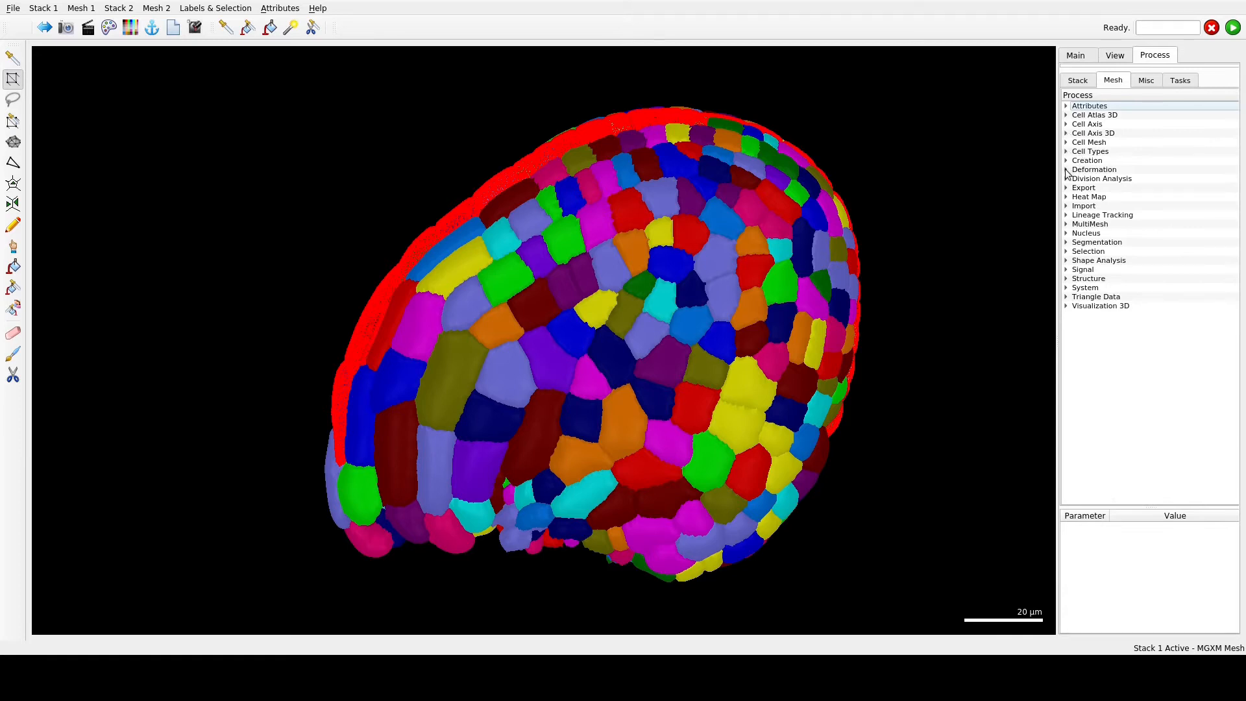
pyautogui.click(1067, 197)
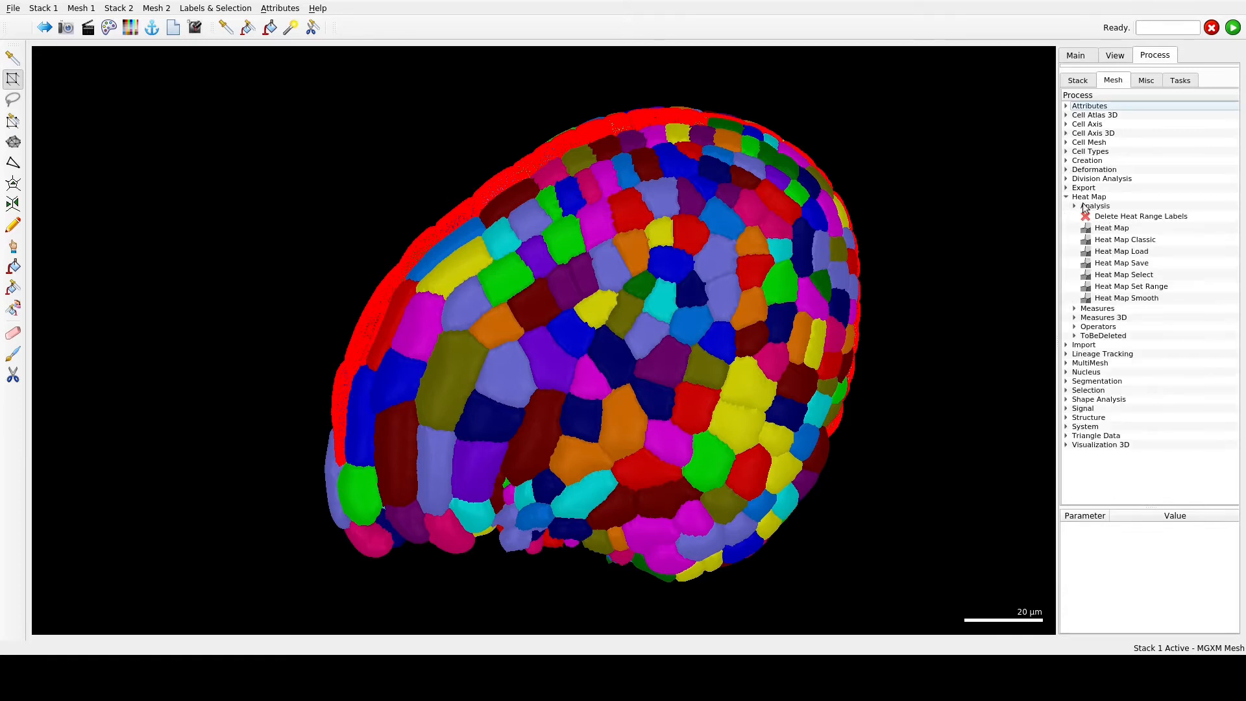
pyautogui.click(1074, 318)
pyautogui.click(1083, 346)
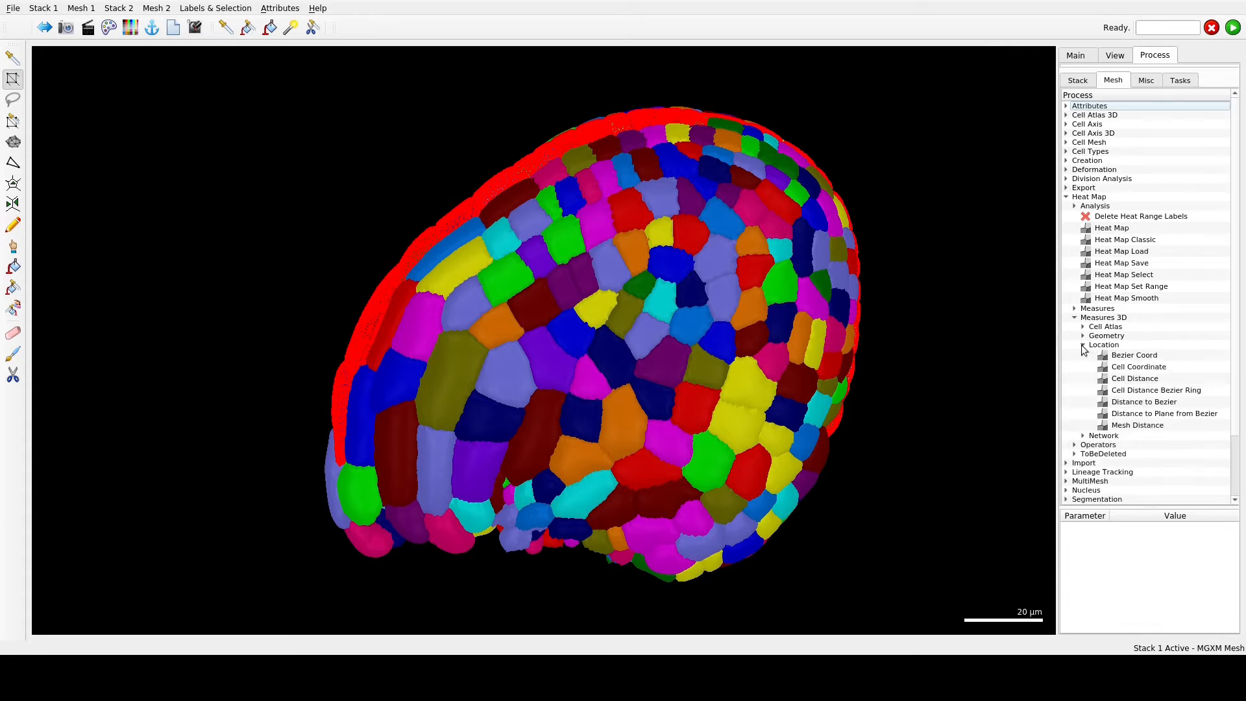
pyautogui.doubleClick(1143, 379)
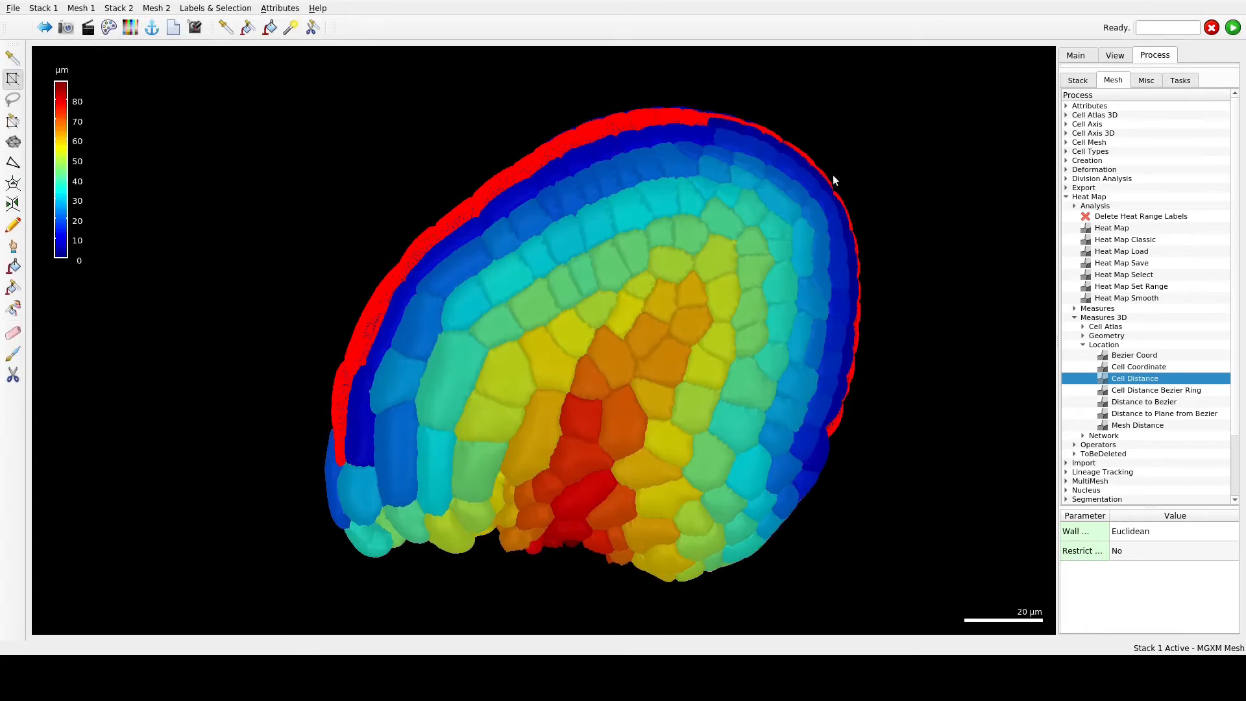
# - Change the colour map of the Label Heat display to a dark blue, magenta and yellow gradient
pyautogui.click(1083, 56)
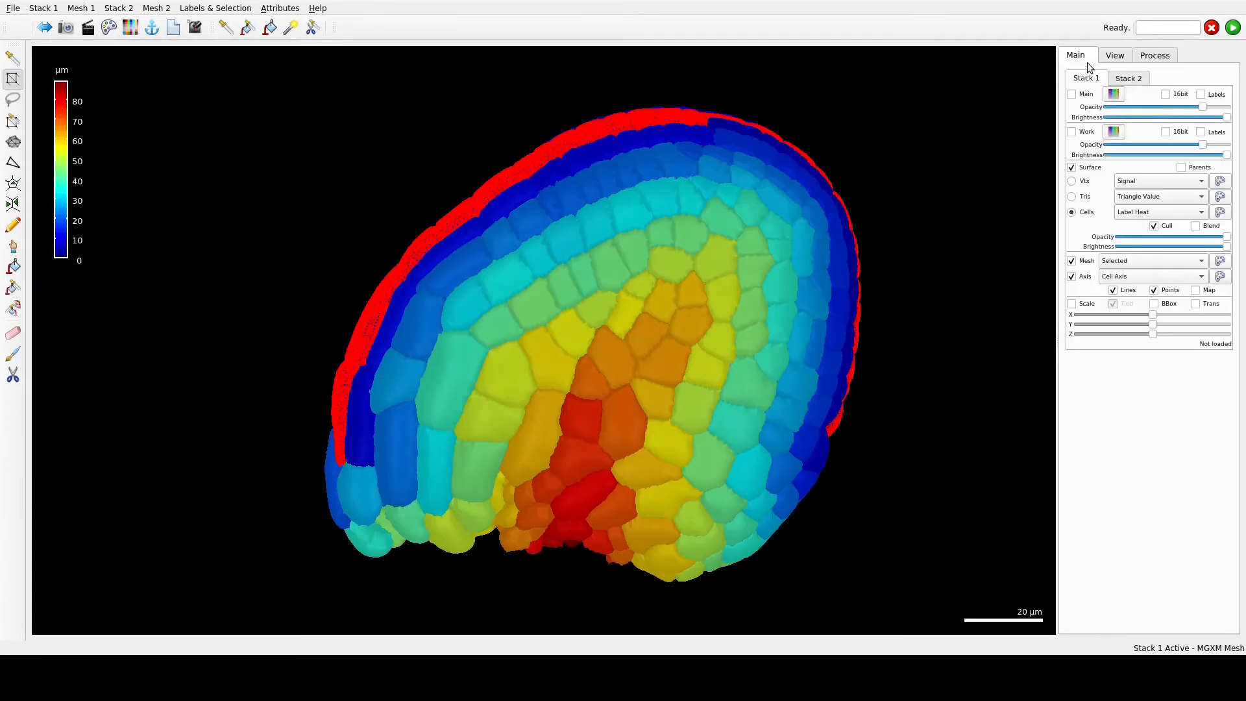
pyautogui.click(1219, 212)
pyautogui.click(852, 439)
pyautogui.scroll(-5, 770, 513)
pyautogui.click(702, 540)
pyautogui.click(859, 513)
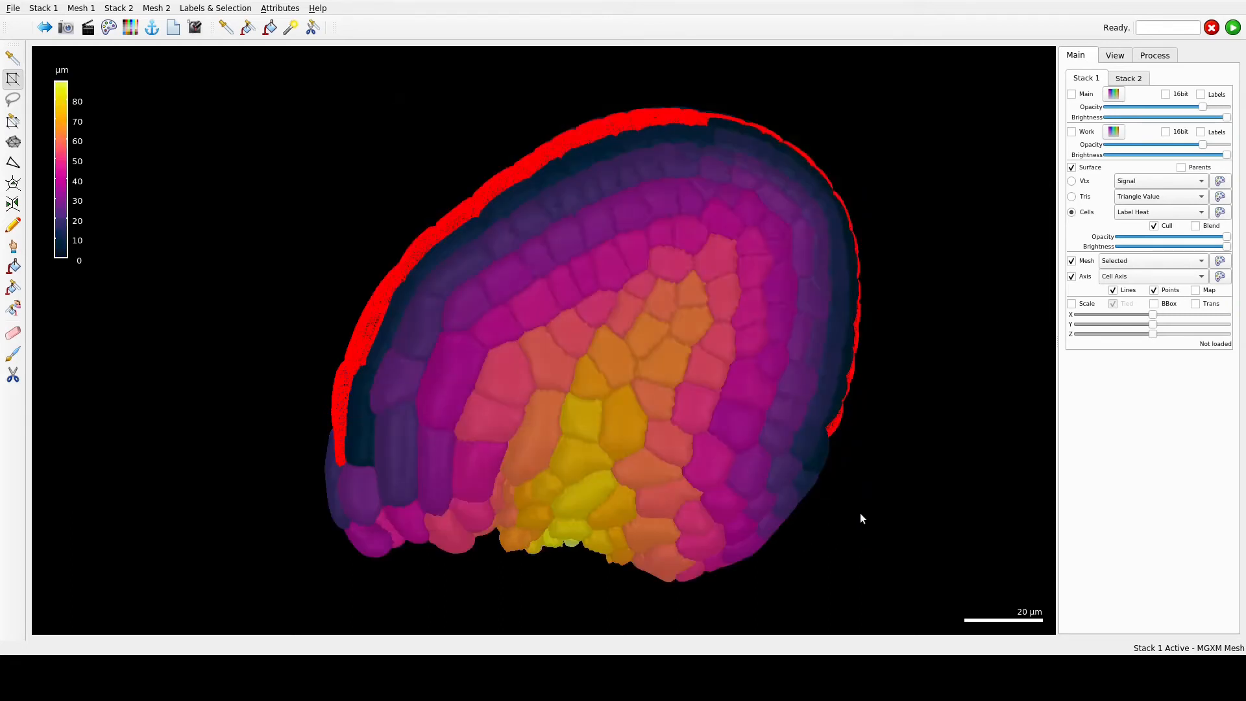
# - Create Bezier grid directions for the cells, with Bezier X, Bezier Y and Bezier Normal as the custom X, Y and Z directions
pyautogui.moveTo(615, 576); pyautogui.dragTo(547, 526)
pyautogui.moveTo(879, 526); pyautogui.dragTo(609, 231)
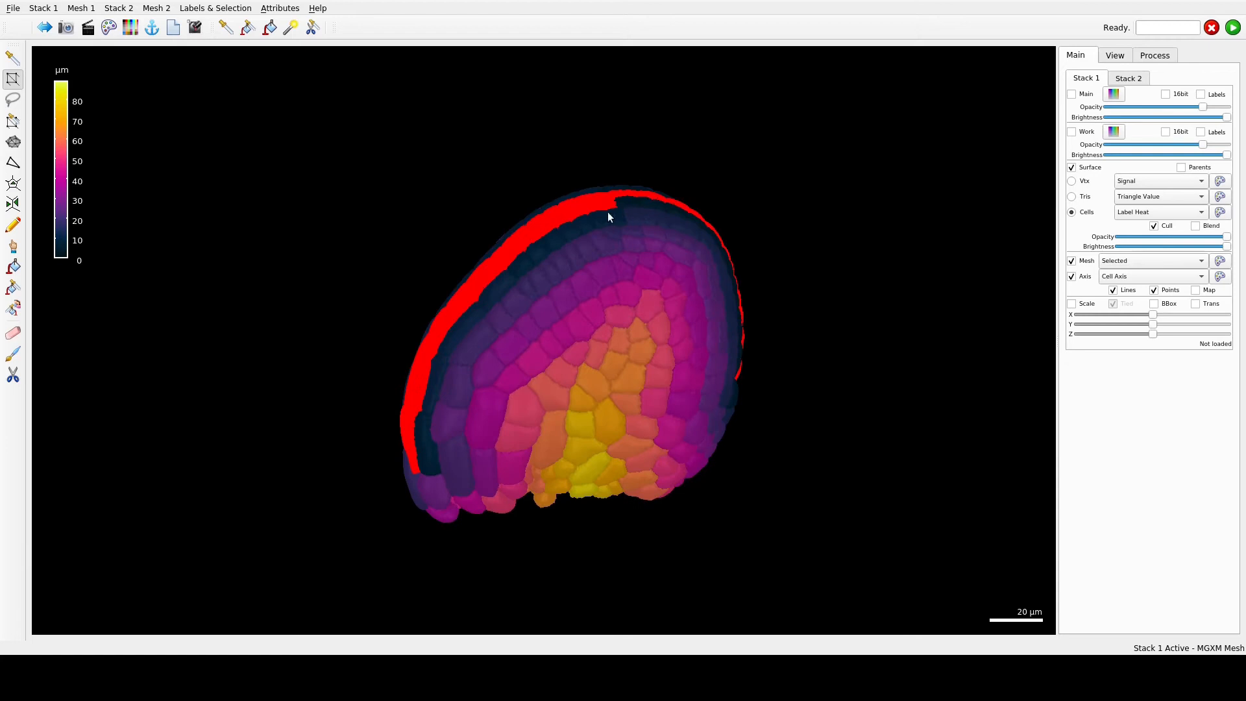
pyautogui.moveTo(718, 539); pyautogui.dragTo(529, 502)
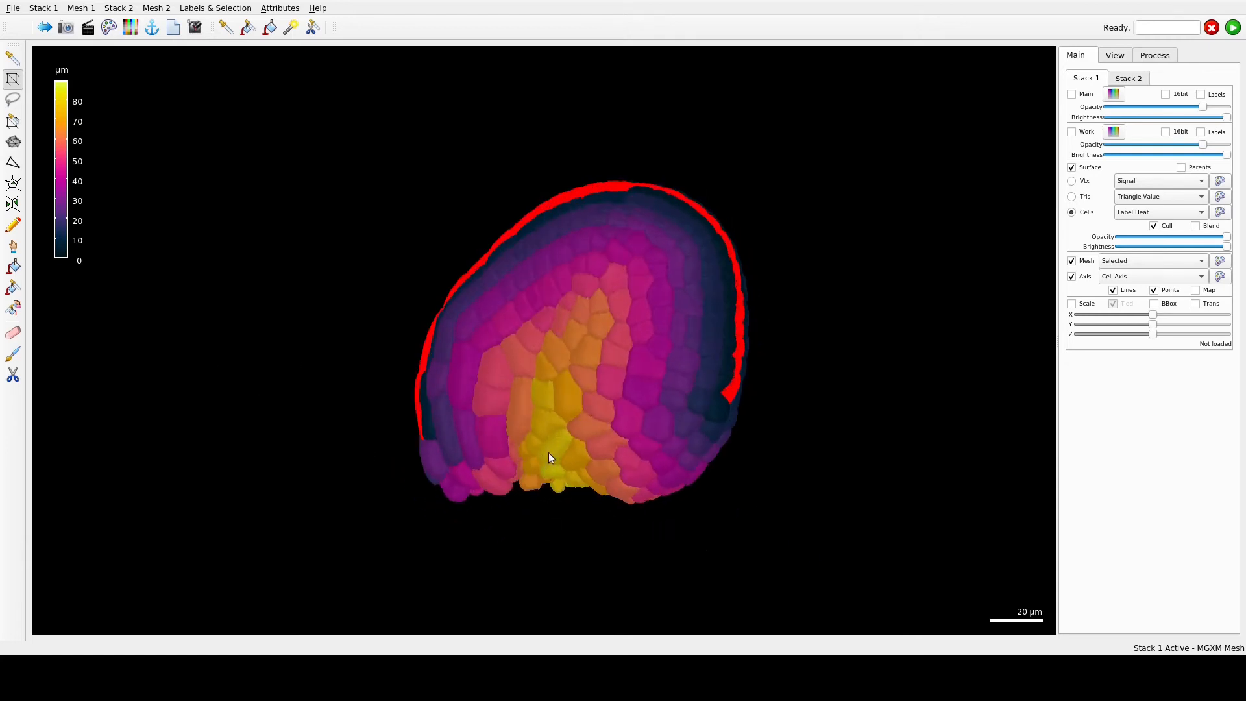
pyautogui.moveTo(761, 381); pyautogui.dragTo(846, 382)
pyautogui.click(1142, 57)
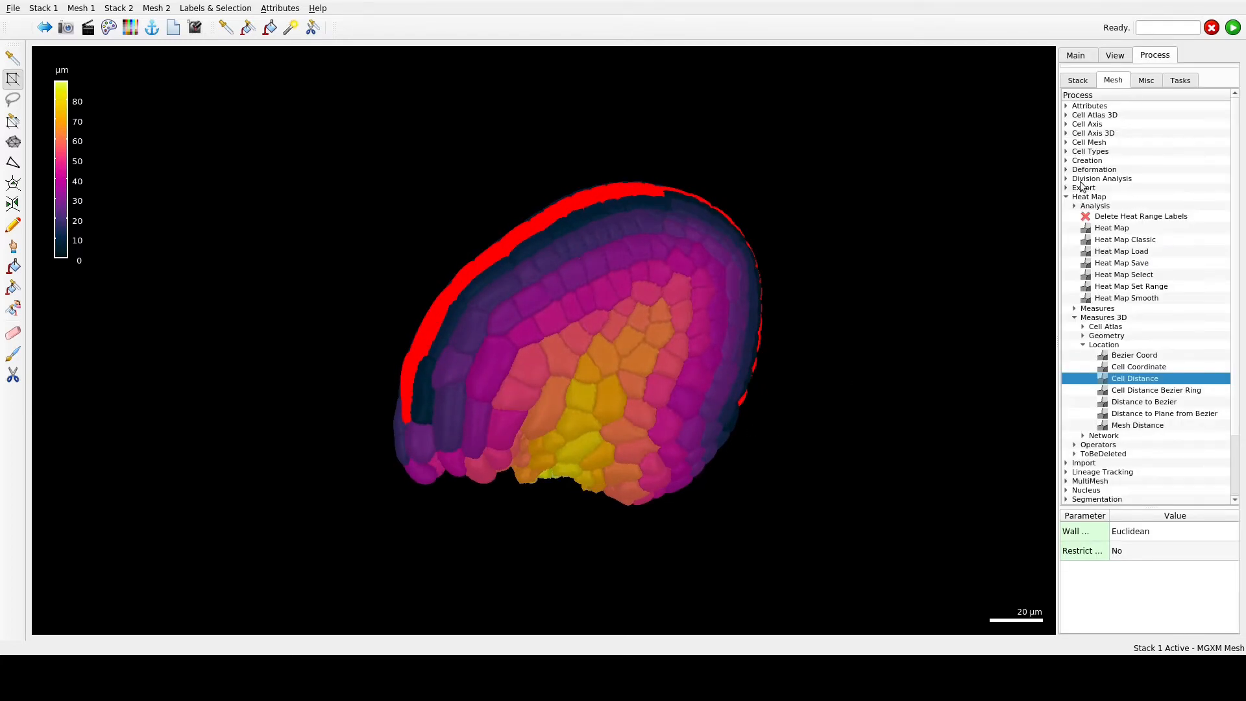
pyautogui.click(1067, 134)
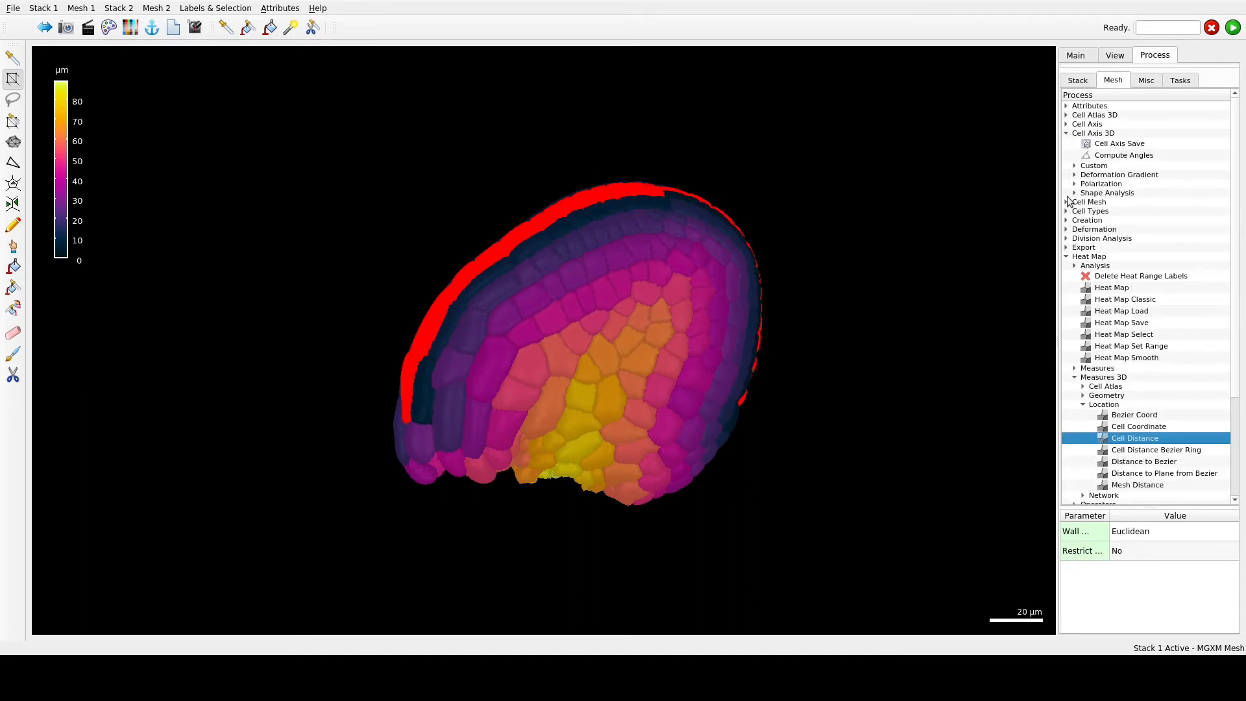
pyautogui.click(1074, 166)
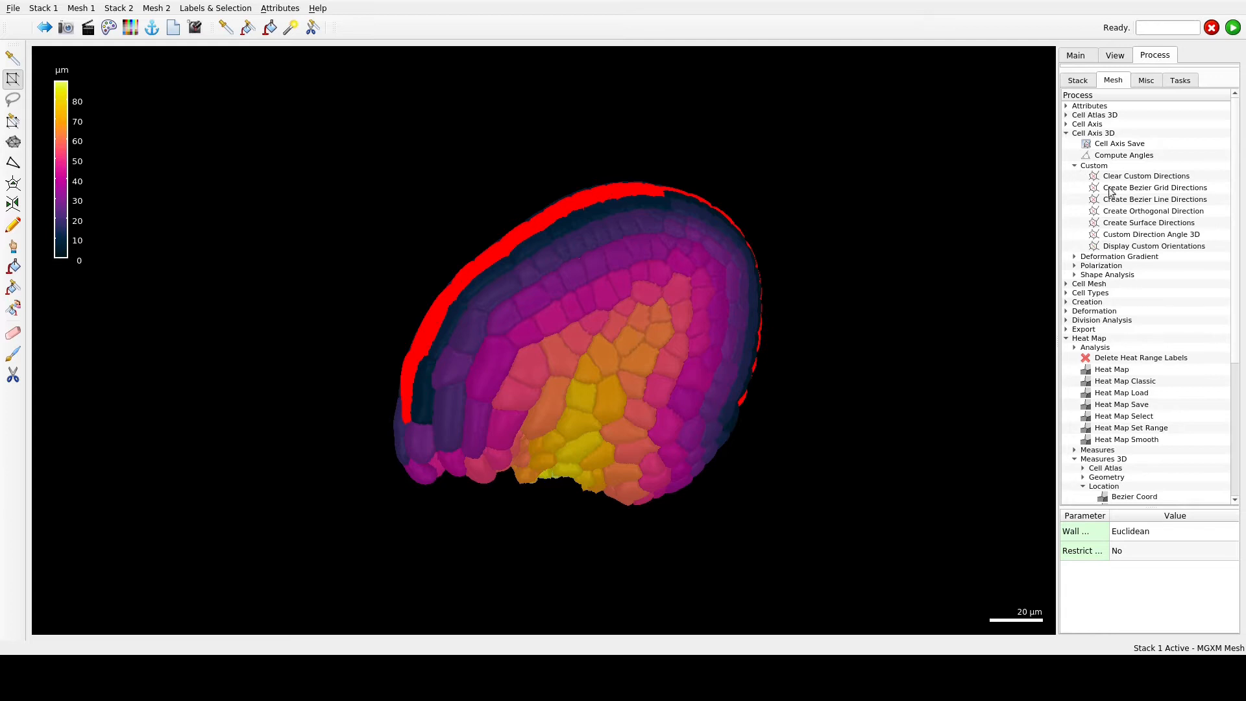
pyautogui.click(1170, 190)
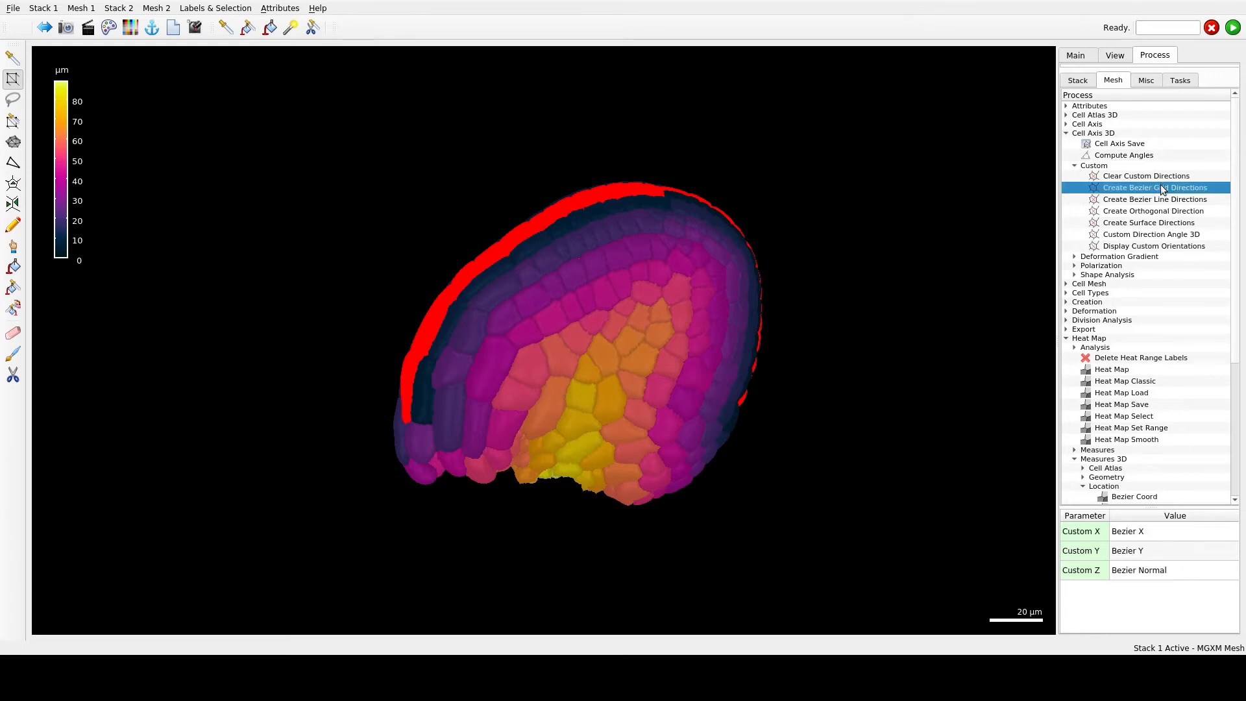
pyautogui.click(1233, 28)
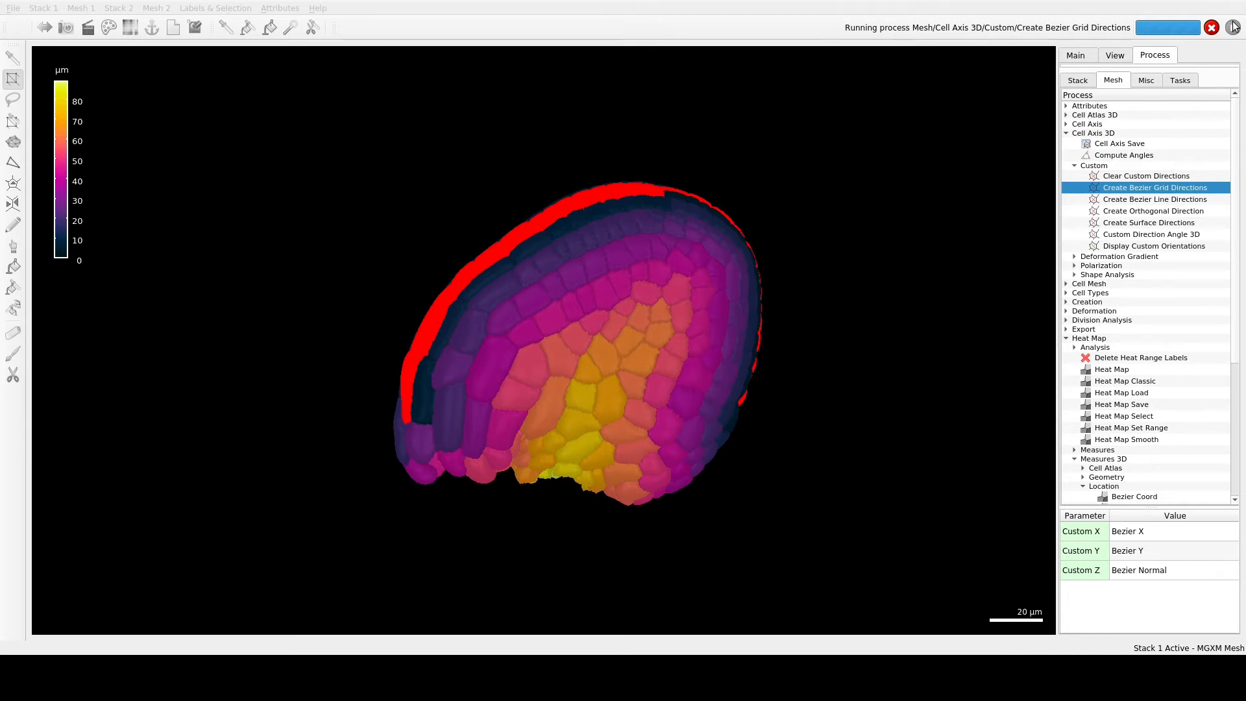
# - Hide the Stack 1 surface to inspect the Bezier grid direction axes inside the ovule
pyautogui.click(1091, 56)
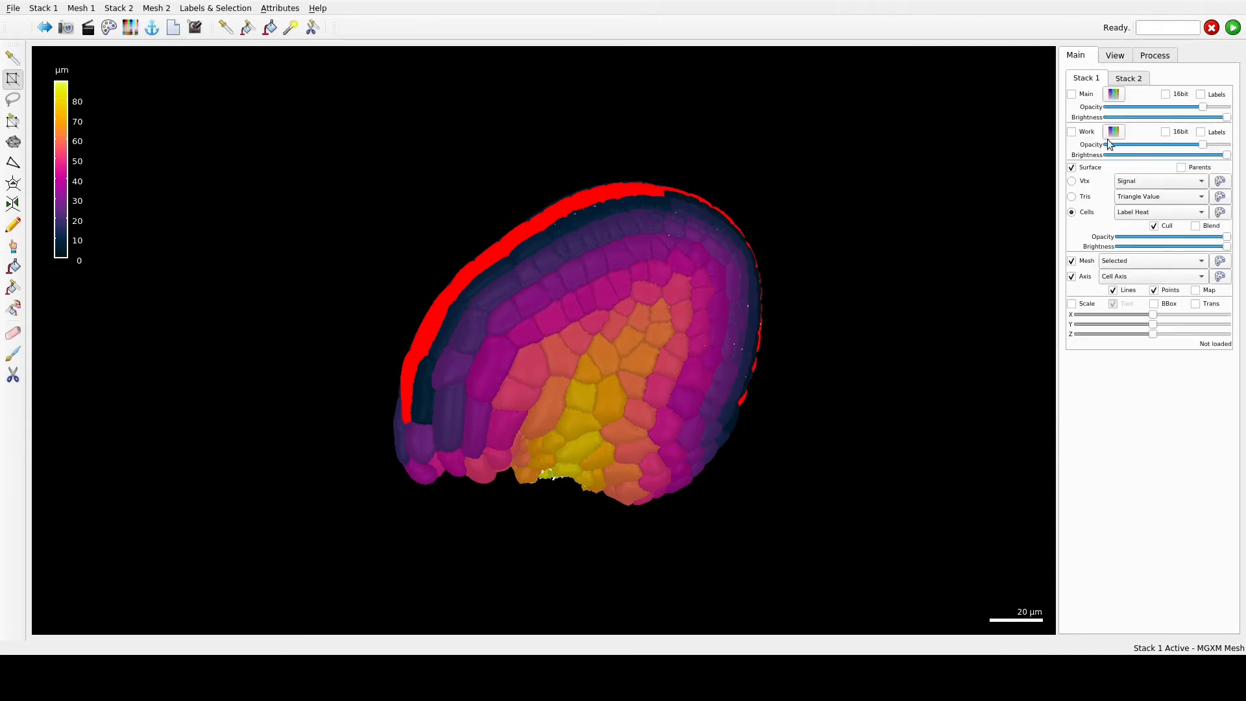
pyautogui.click(1071, 168)
pyautogui.moveTo(633, 457); pyautogui.dragTo(847, 509)
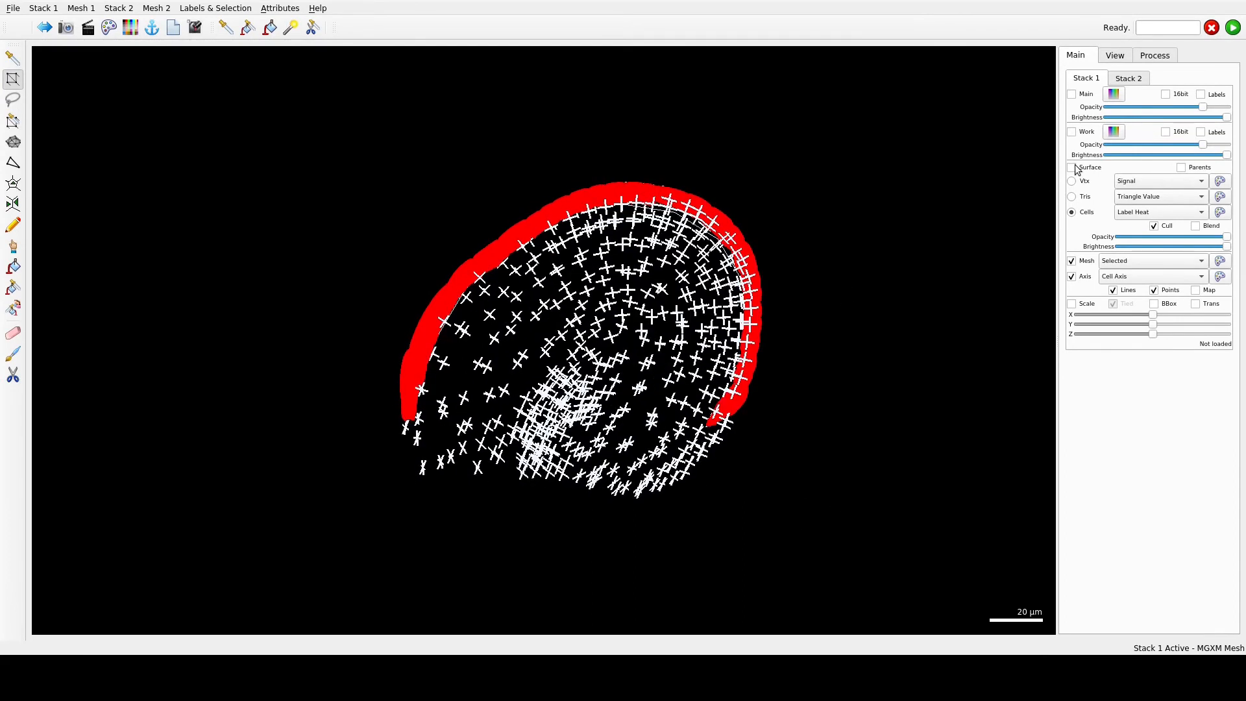
# - Create surface directions as Custom X, and make the custom directions orthogonal with primary X and secondary Y
pyautogui.click(1154, 56)
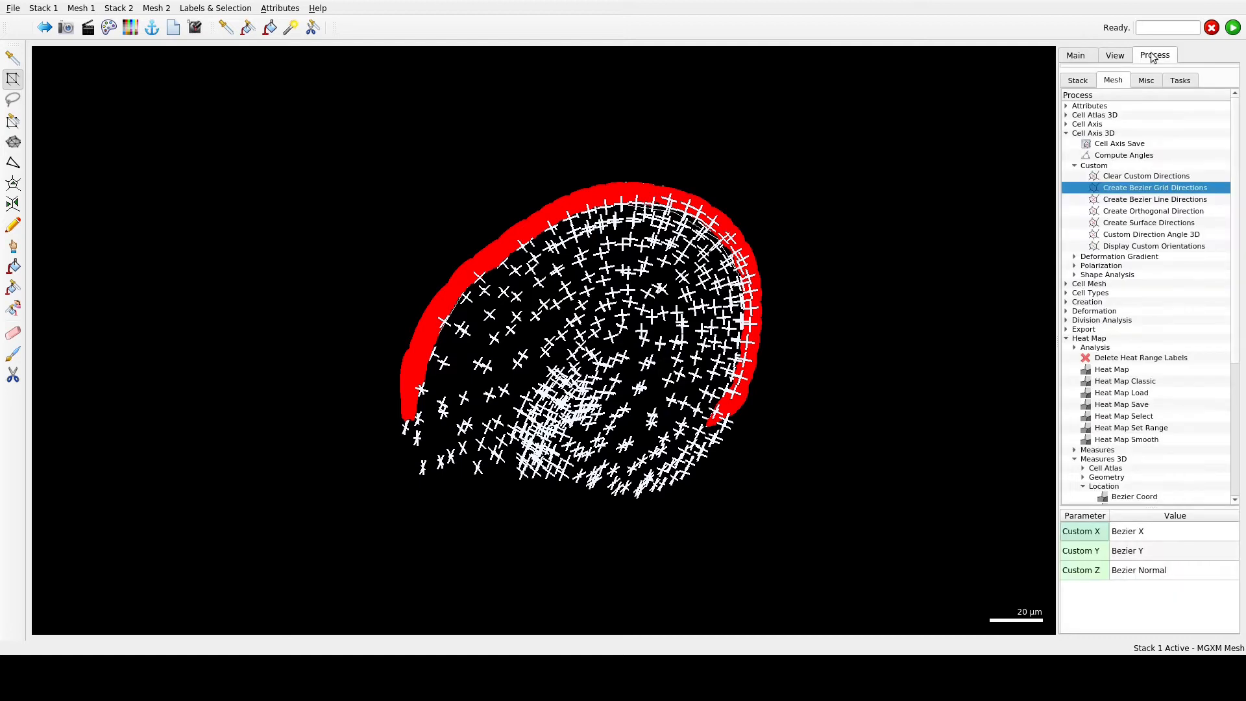
pyautogui.doubleClick(1161, 223)
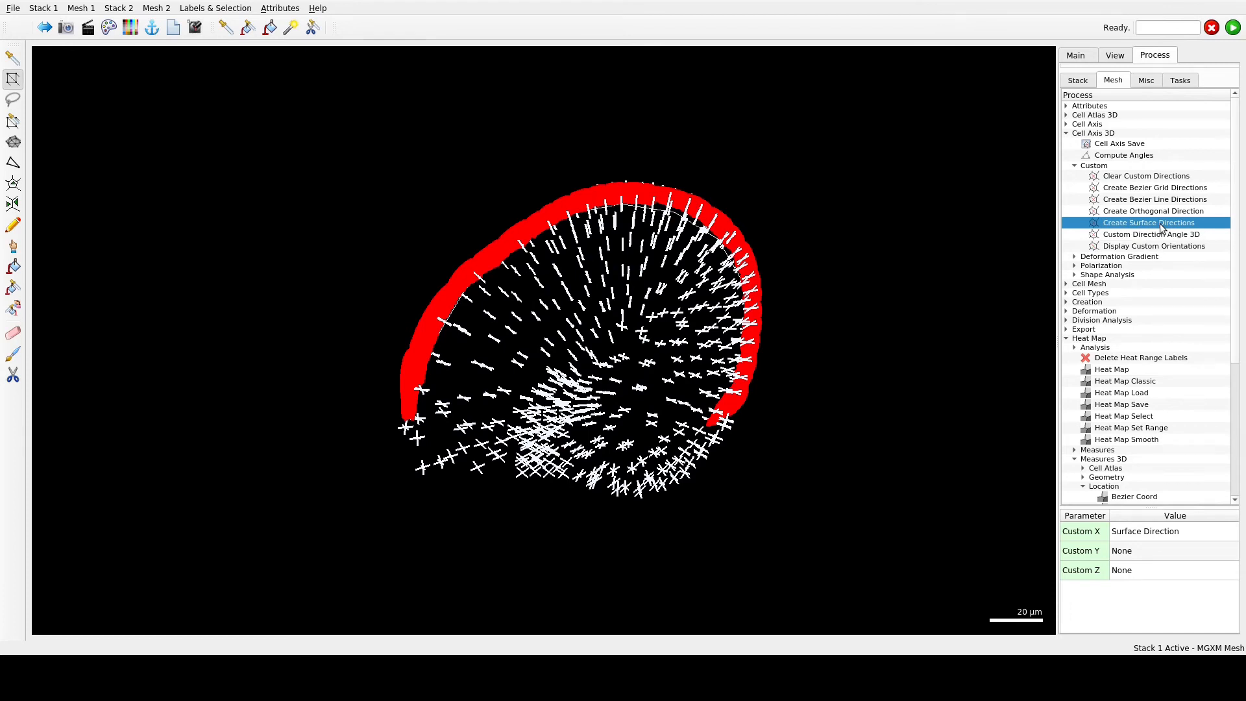
pyautogui.moveTo(612, 486); pyautogui.dragTo(636, 468)
pyautogui.scroll(3, 636, 468)
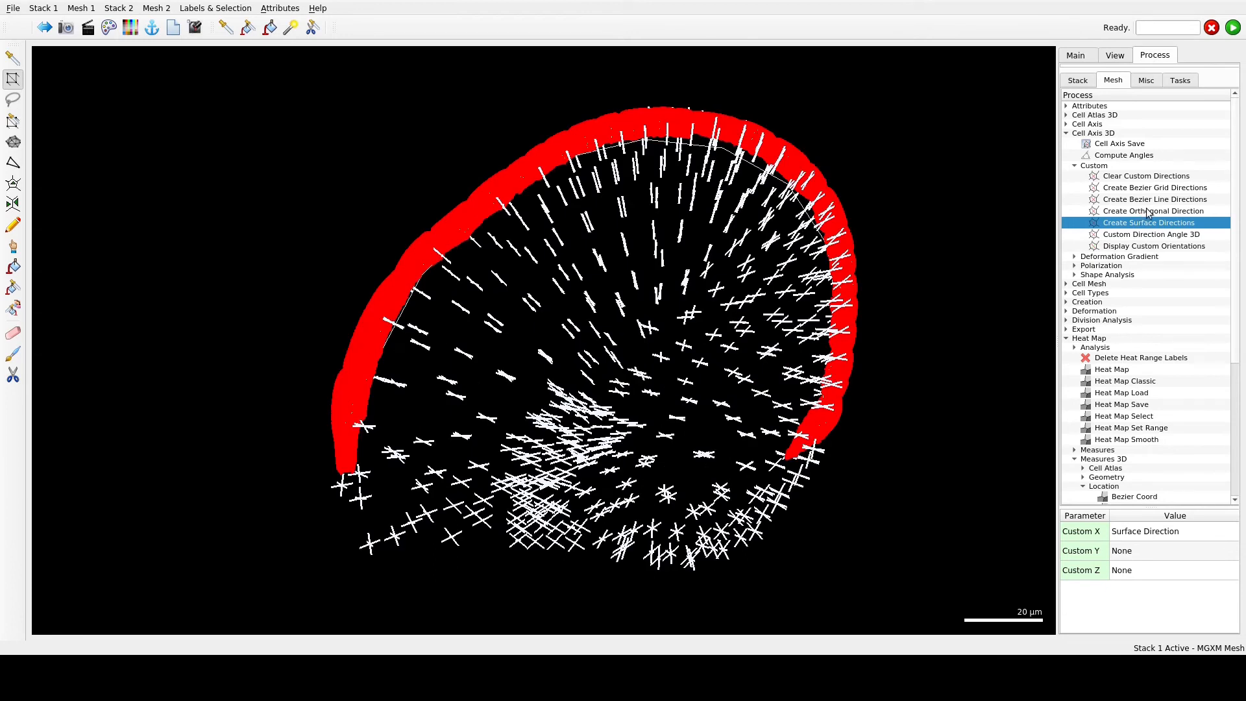
pyautogui.click(1147, 211)
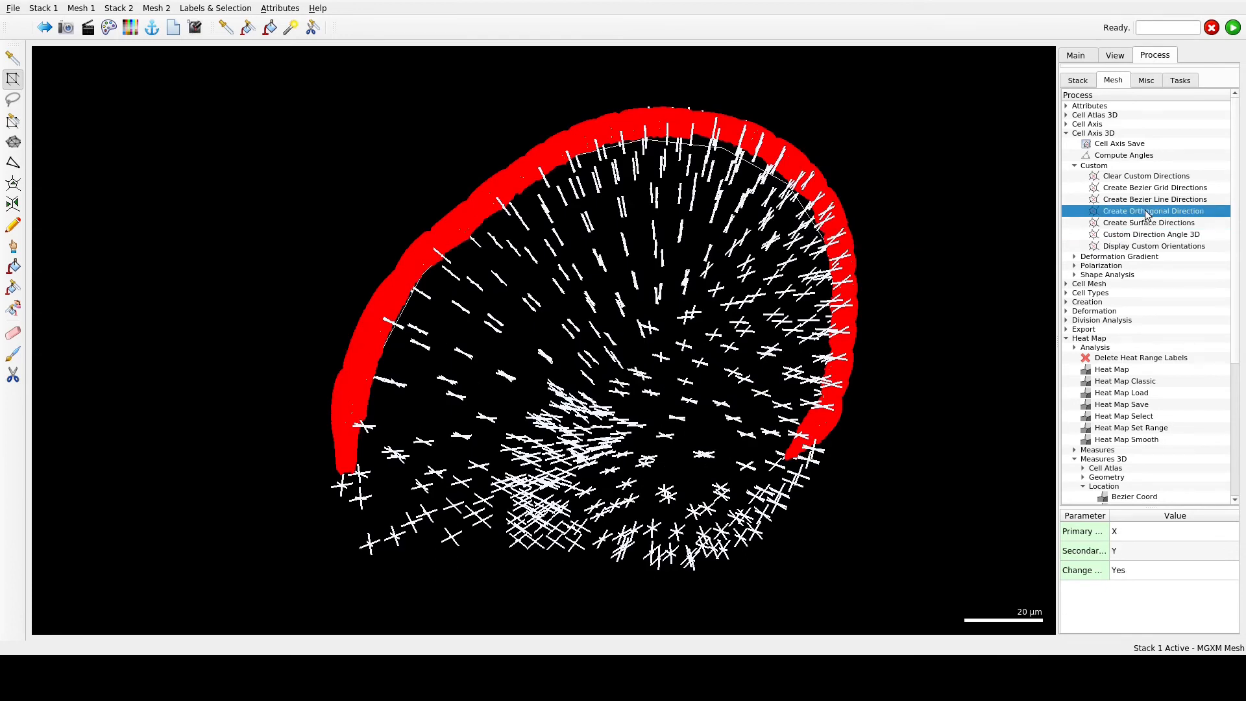
pyautogui.click(1232, 28)
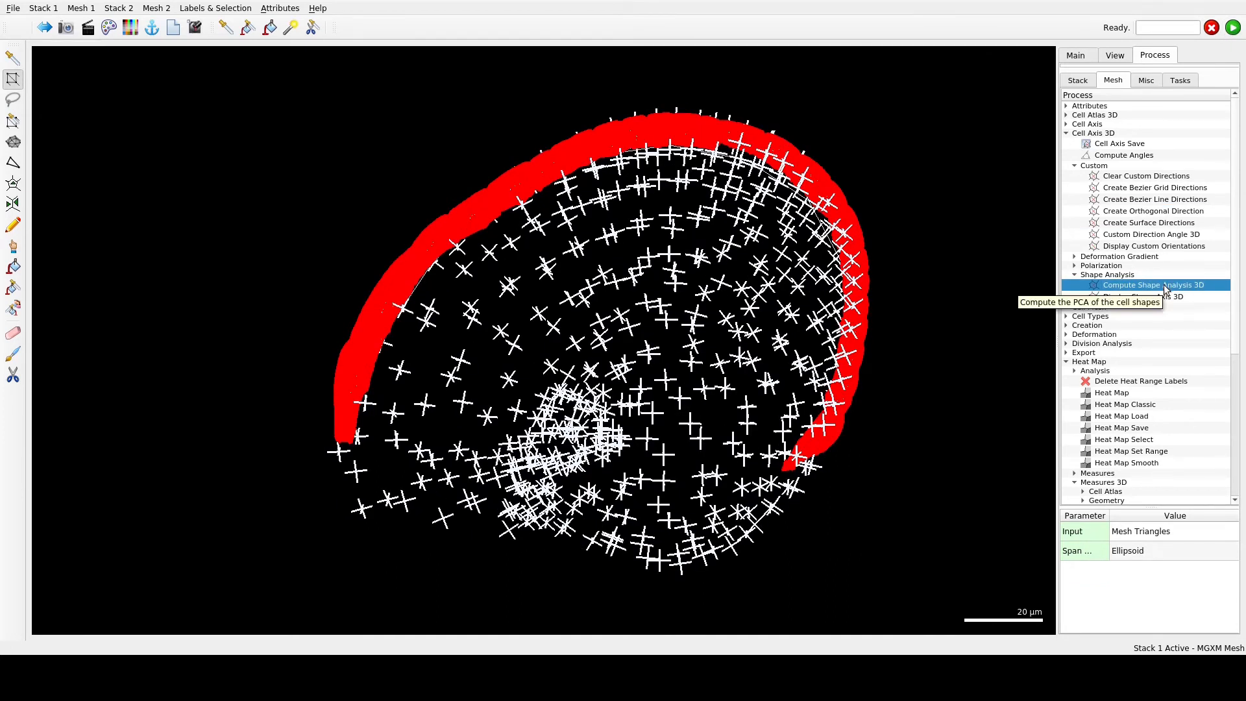
# - Display the 3D shape axes of the cells as heat maps for Custom X and for Custom Y
pyautogui.doubleClick(1162, 297)
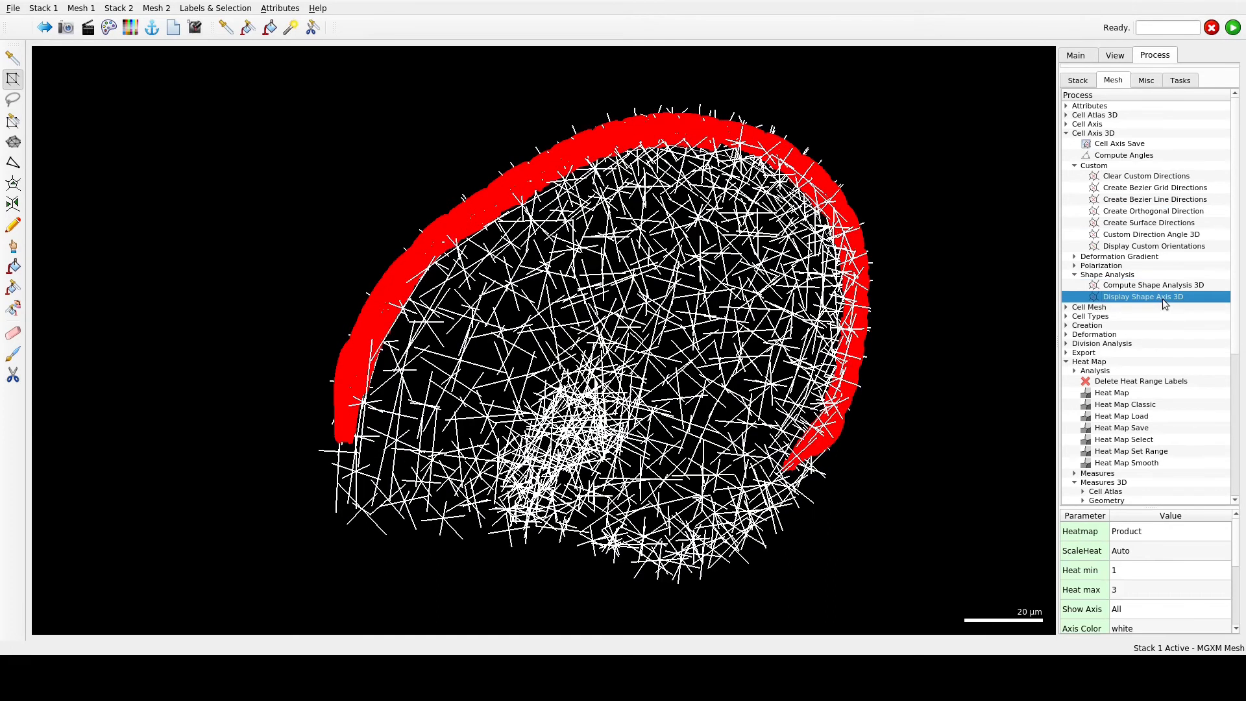
pyautogui.click(1225, 538)
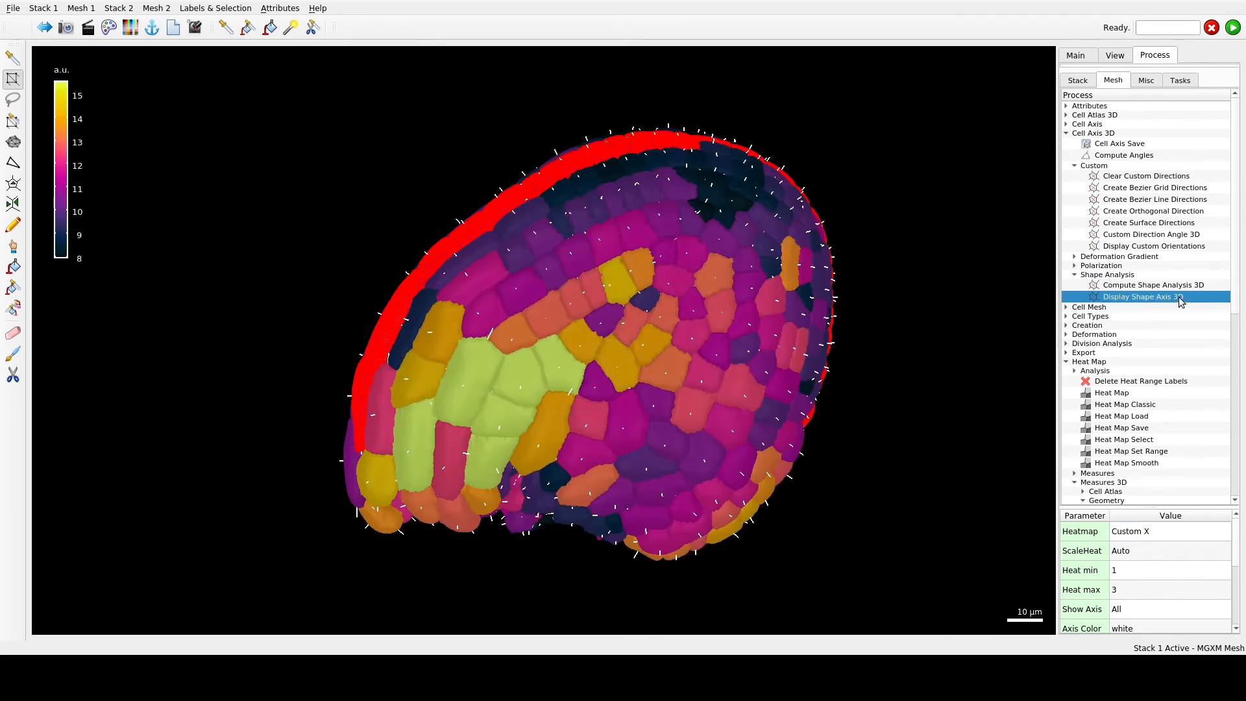
pyautogui.click(1216, 539)
pyautogui.click(1223, 531)
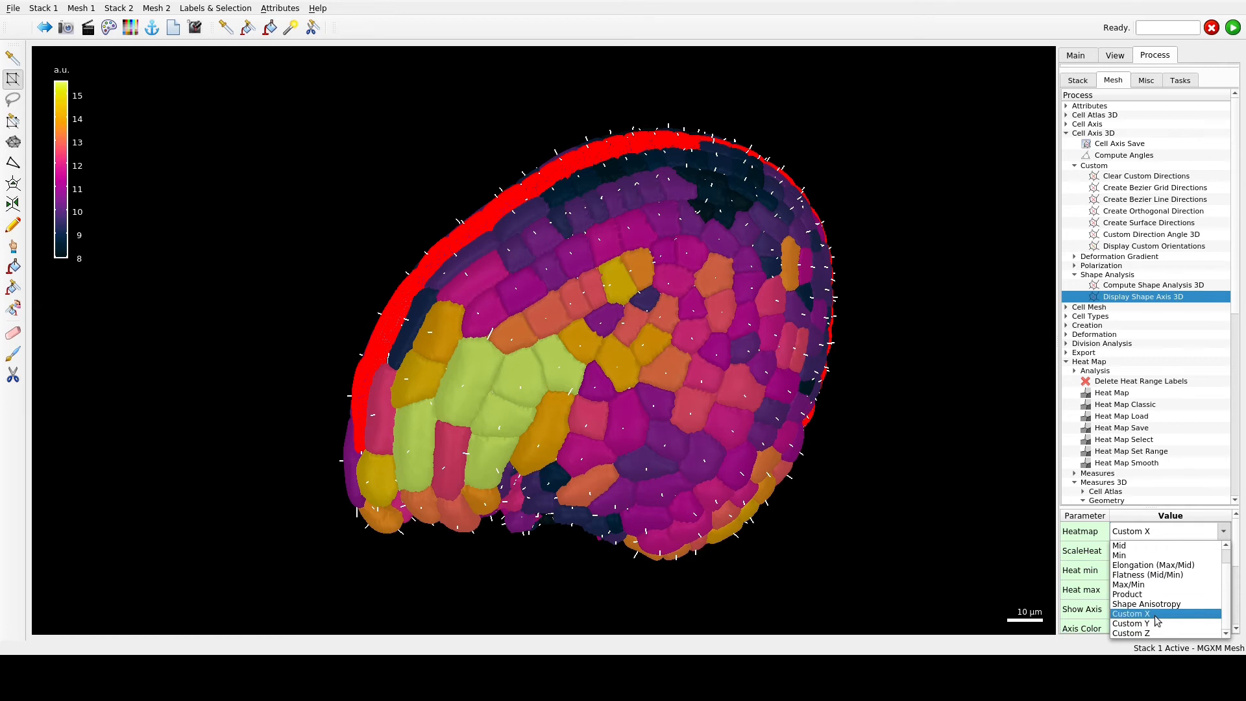
pyautogui.click(1156, 623)
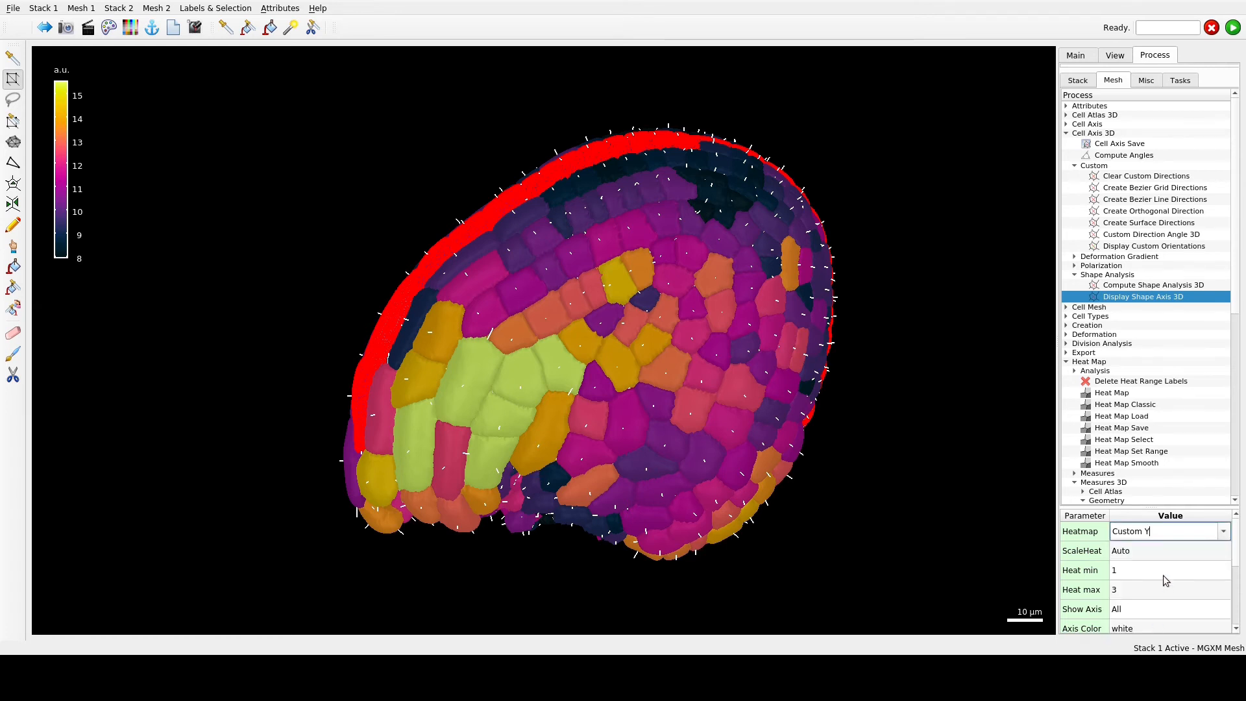
pyautogui.click(1232, 27)
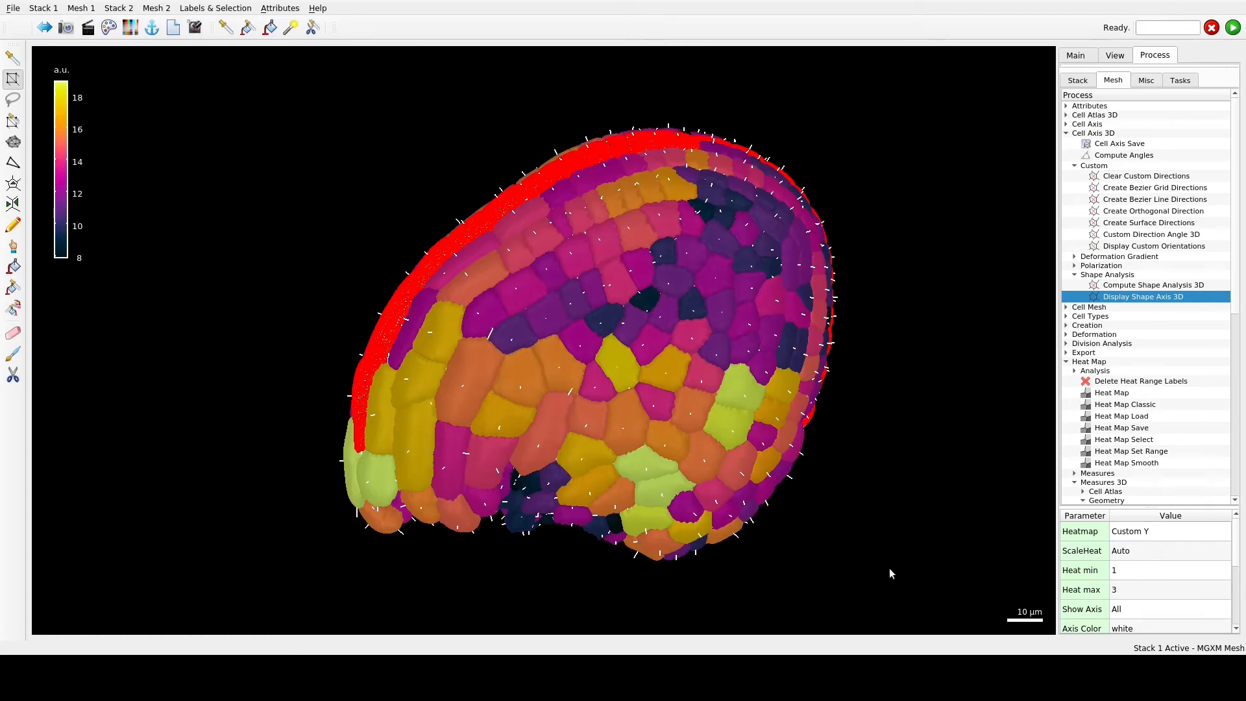
# - Switch the shape axis heat map to Custom Z and view the ovule from its outer side
pyautogui.click(1162, 530)
pyautogui.click(1162, 531)
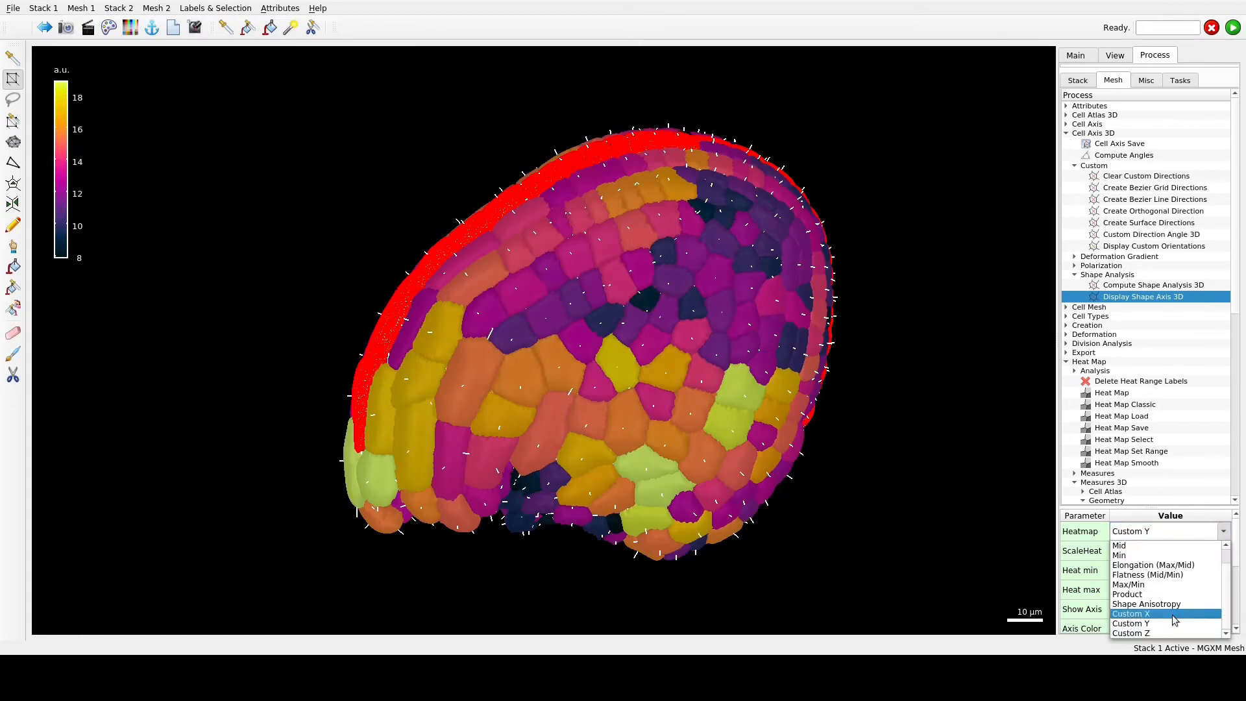
pyautogui.click(1155, 633)
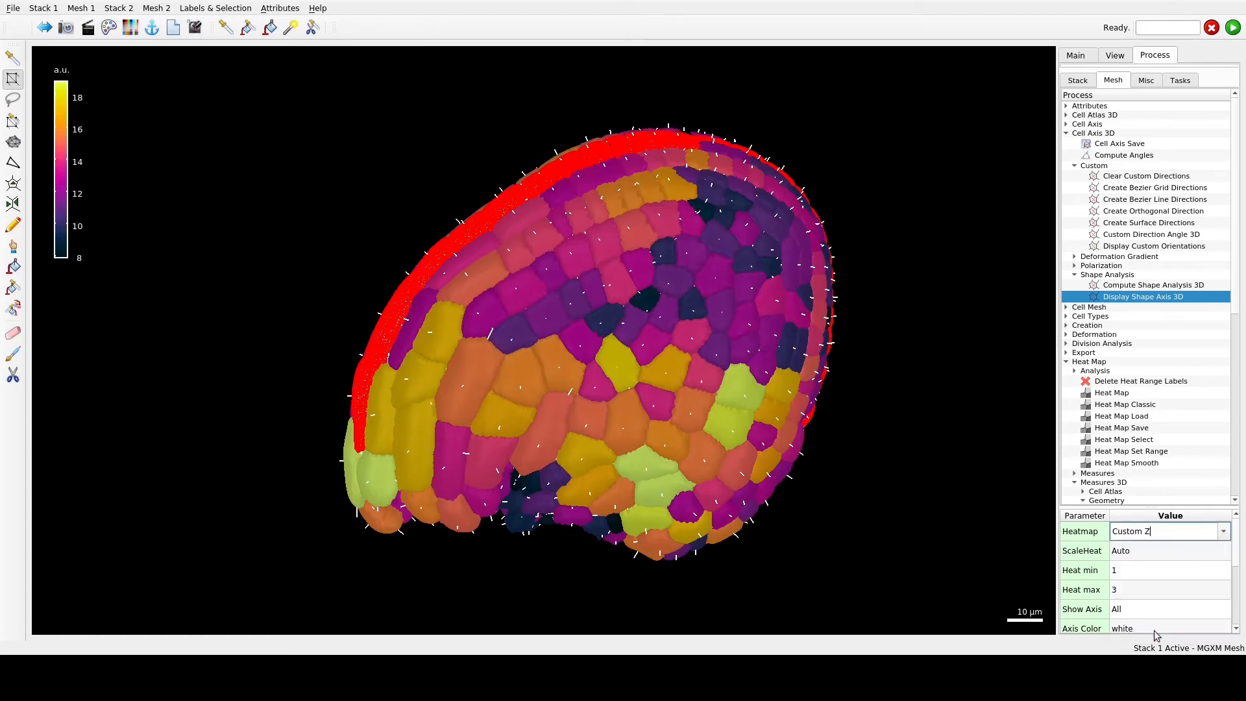
pyautogui.click(1232, 27)
pyautogui.scroll(-3, 647, 488)
pyautogui.moveTo(625, 501); pyautogui.dragTo(834, 474)
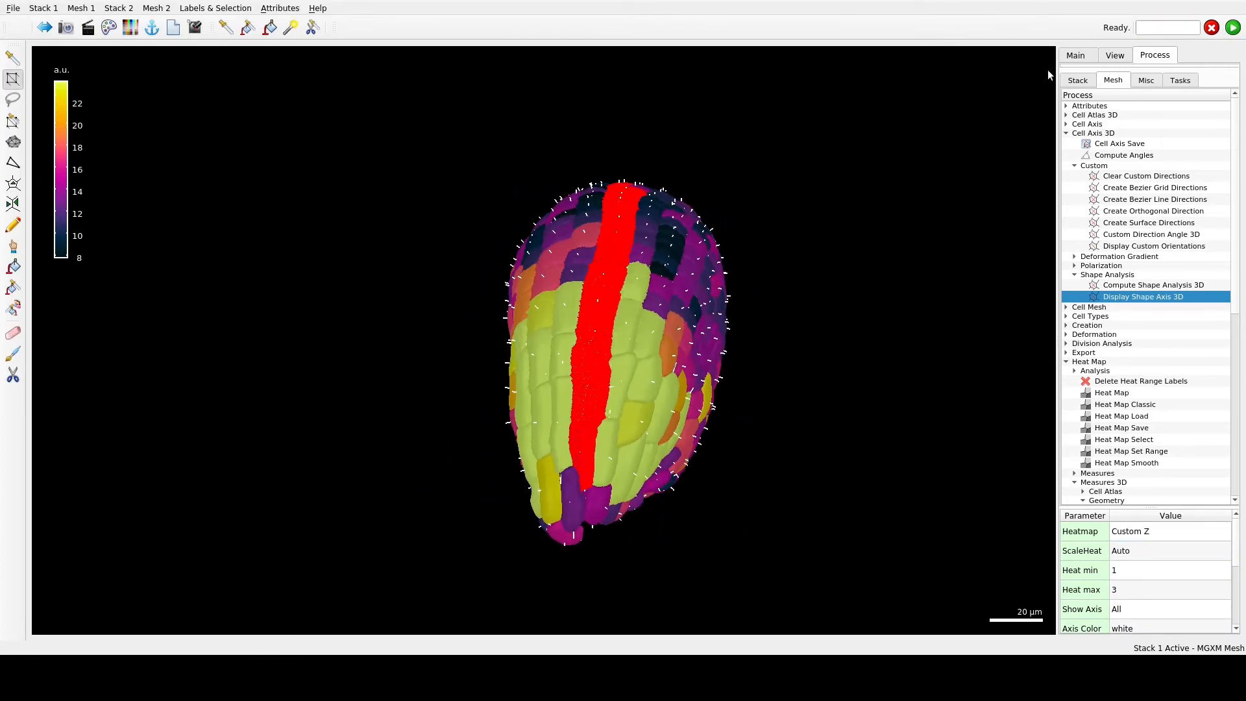
# - Hide the cell axes and set the Stack 1 mesh display to Cells
pyautogui.click(1076, 55)
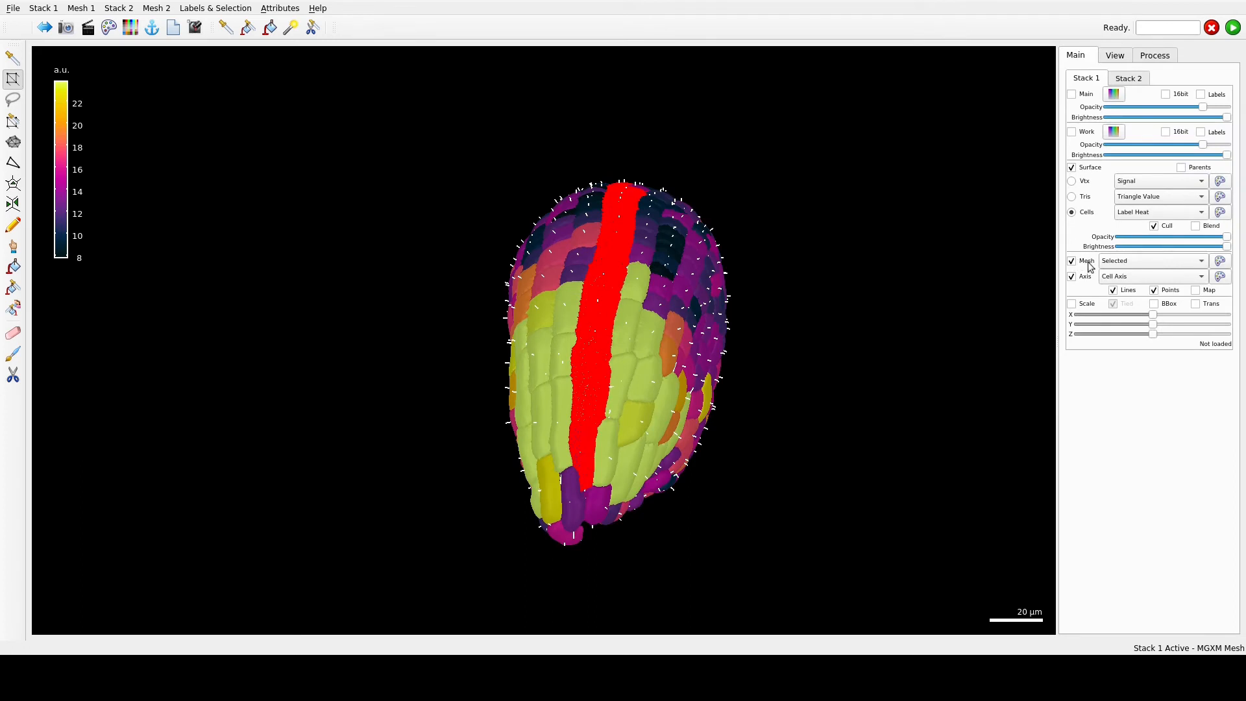
pyautogui.click(1071, 276)
pyautogui.moveTo(617, 512); pyautogui.dragTo(834, 530)
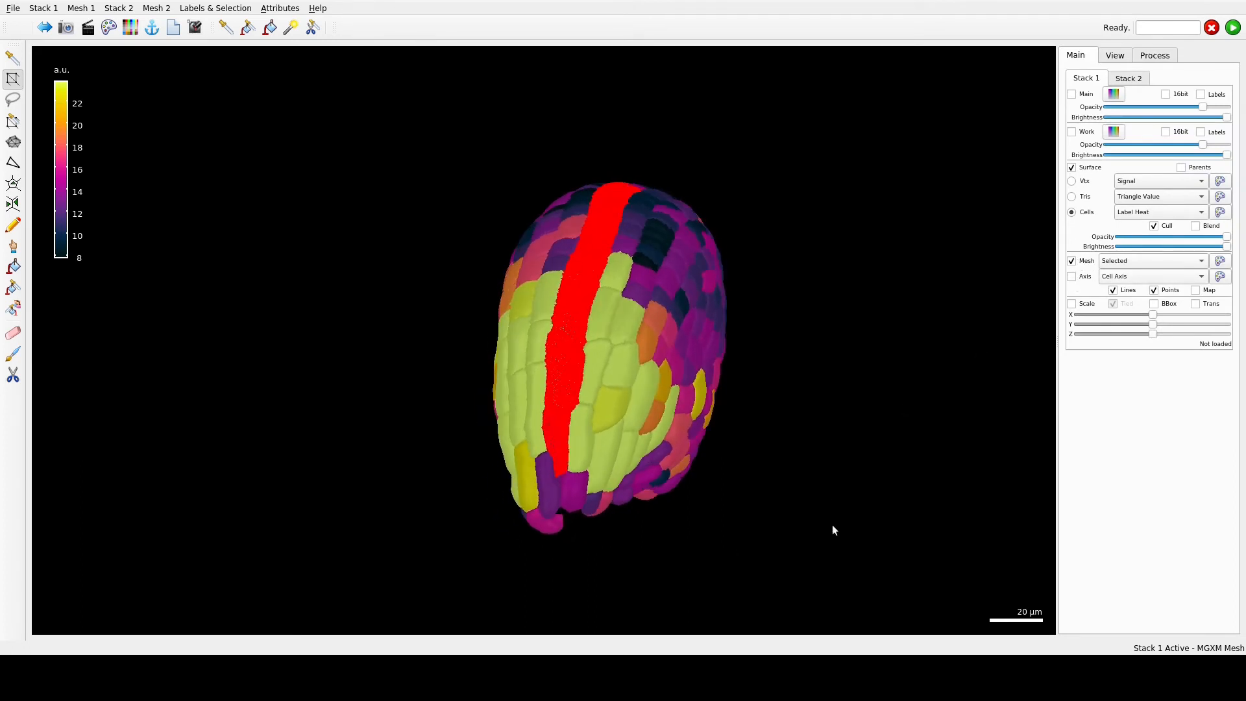
pyautogui.click(1152, 260)
pyautogui.click(1141, 275)
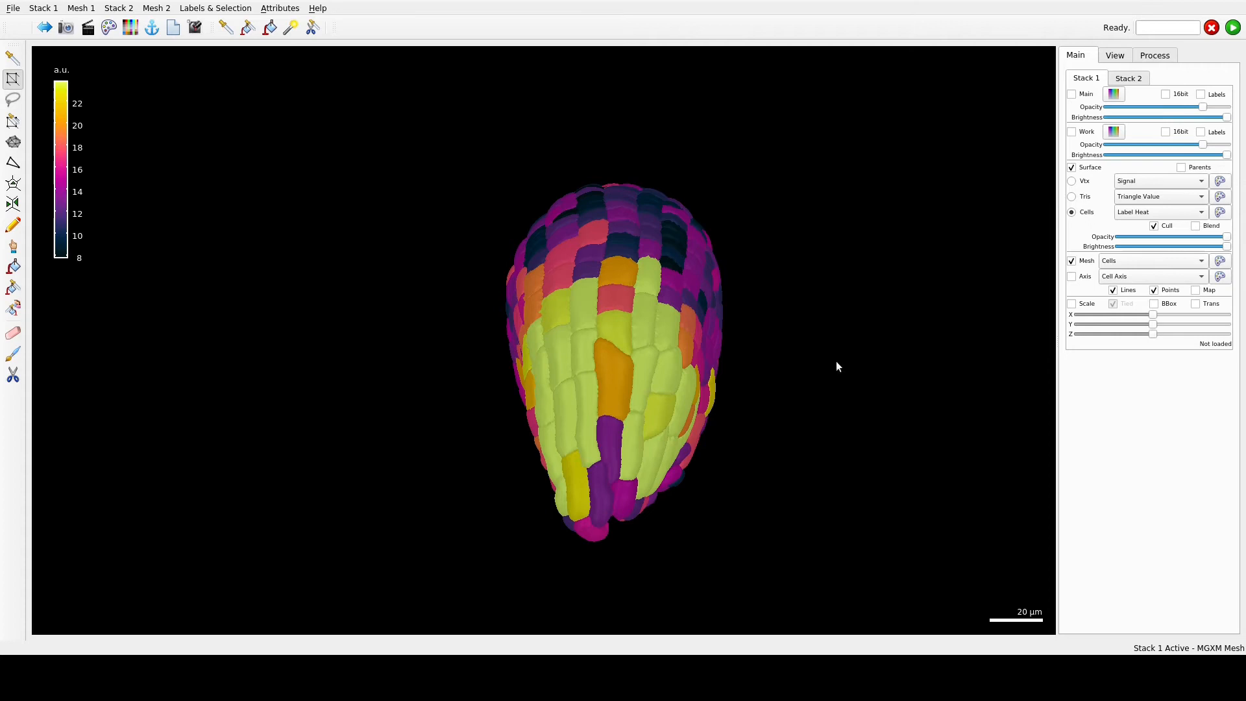
# - Set the Stack 1 mesh display to All and colour the cells by Label
pyautogui.click(1104, 260)
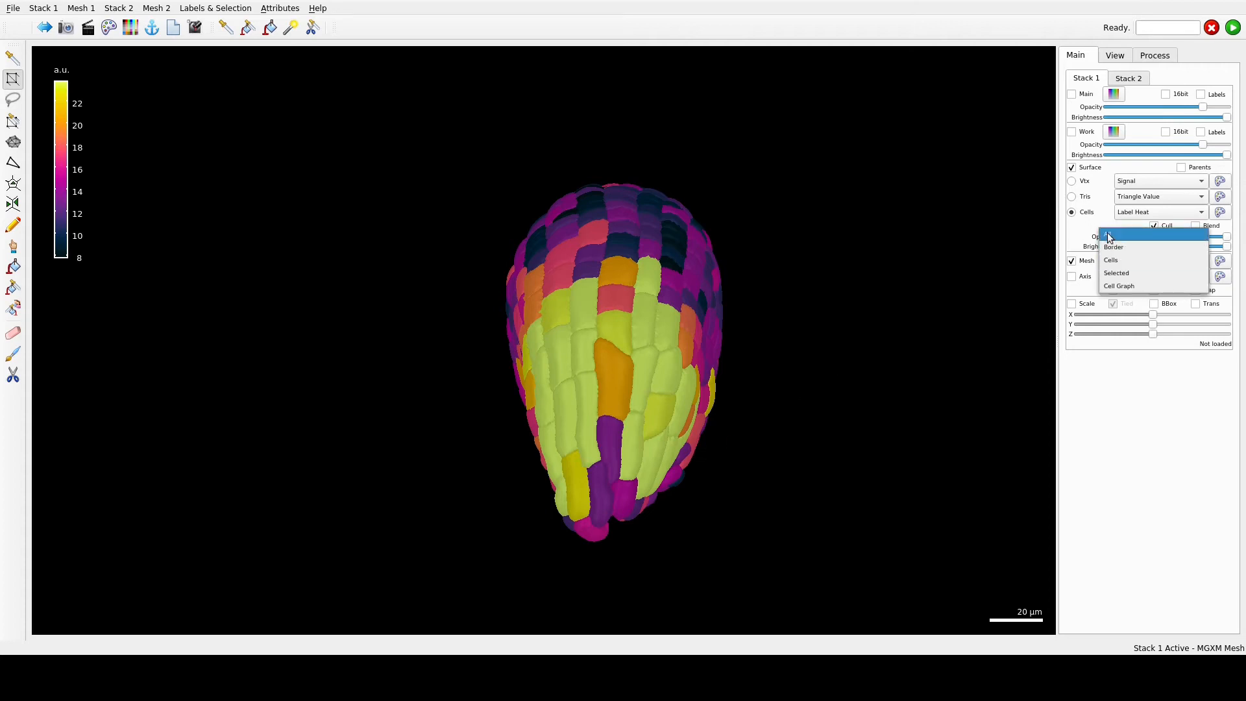
pyautogui.click(1108, 234)
pyautogui.click(1128, 213)
pyautogui.click(1131, 200)
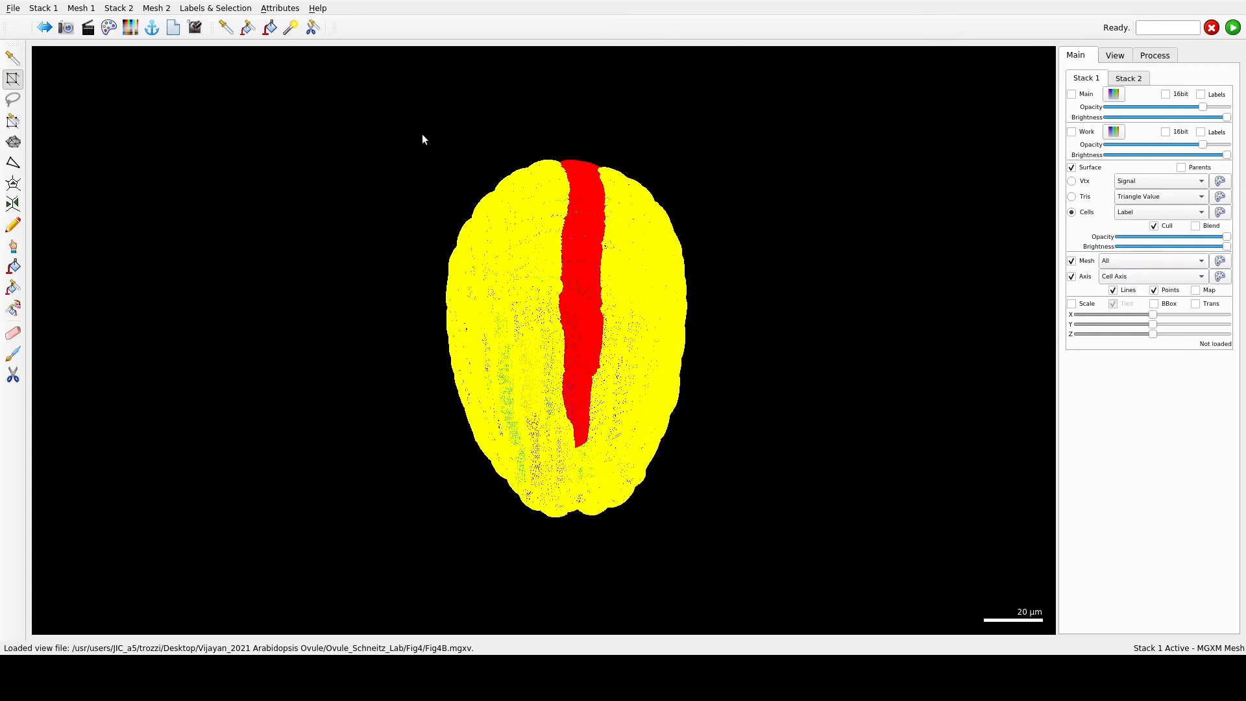
# - Try selecting wide strips on both flanks of the ovule and extending the selection to whole cells
pyautogui.moveTo(423, 146); pyautogui.dragTo(522, 559)
pyautogui.keyDown('shift'); pyautogui.moveTo(605, 151); pyautogui.dragTo(759, 592); pyautogui.keyUp('shift')
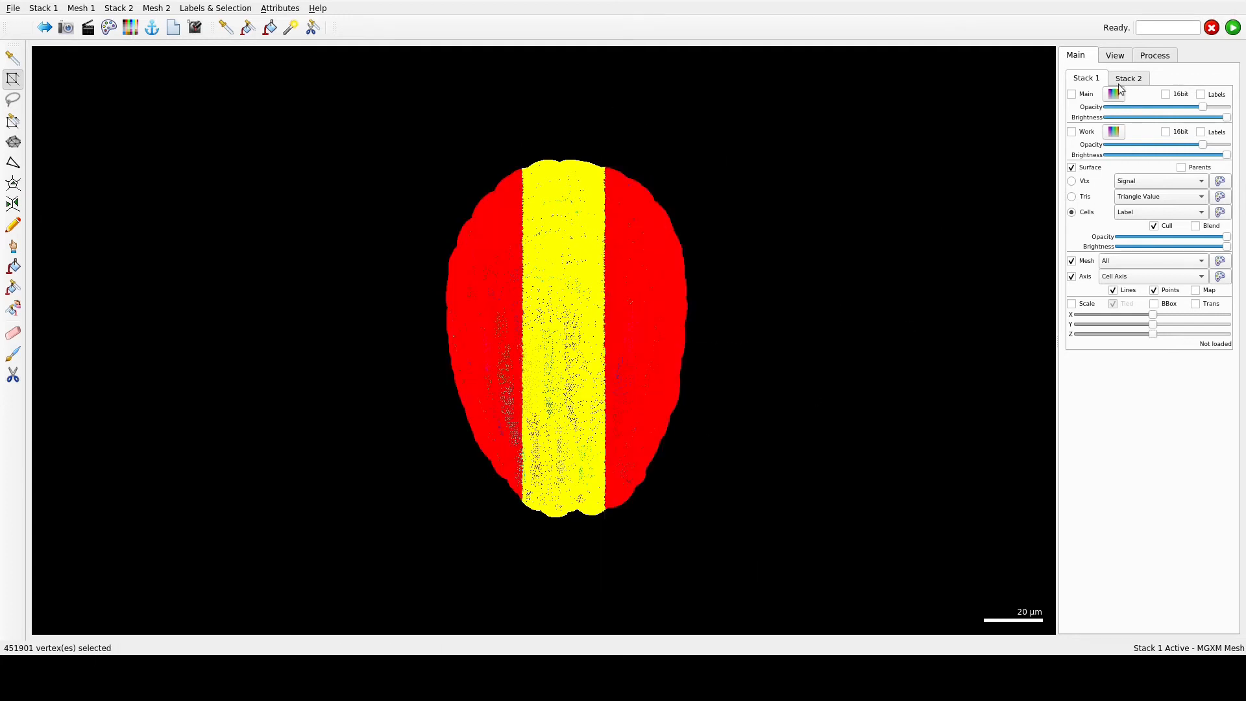
pyautogui.click(1169, 57)
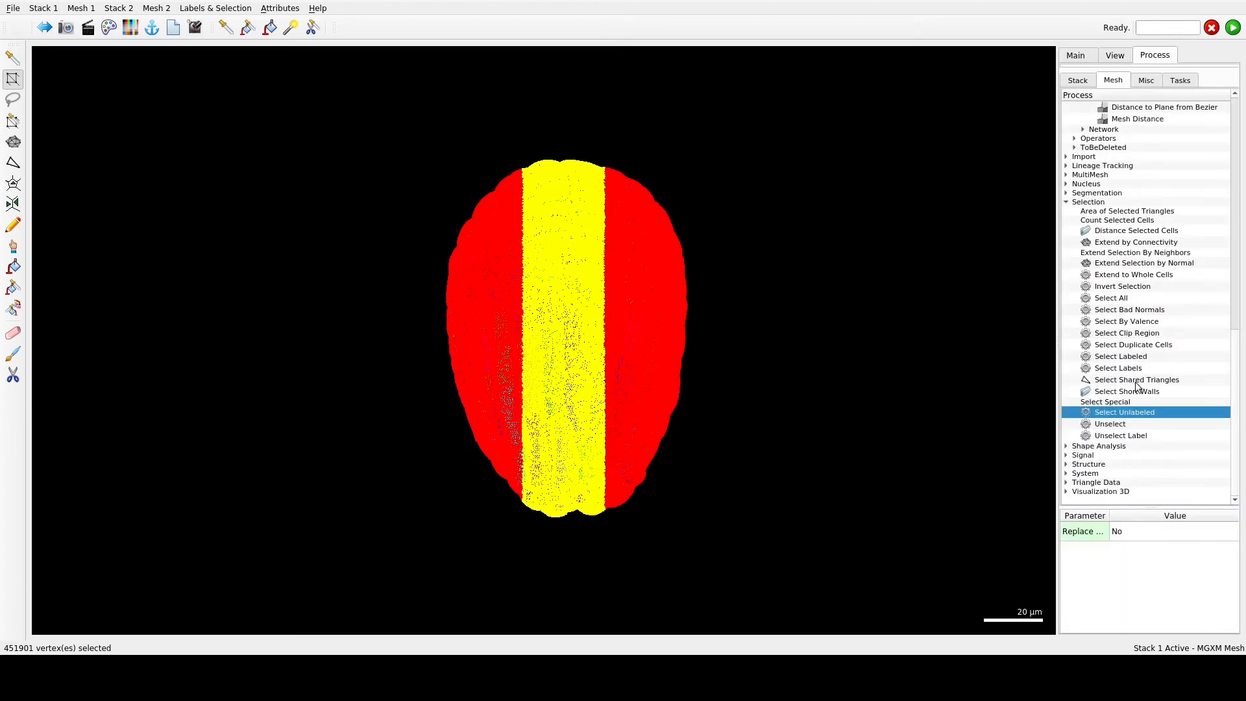
pyautogui.doubleClick(1155, 274)
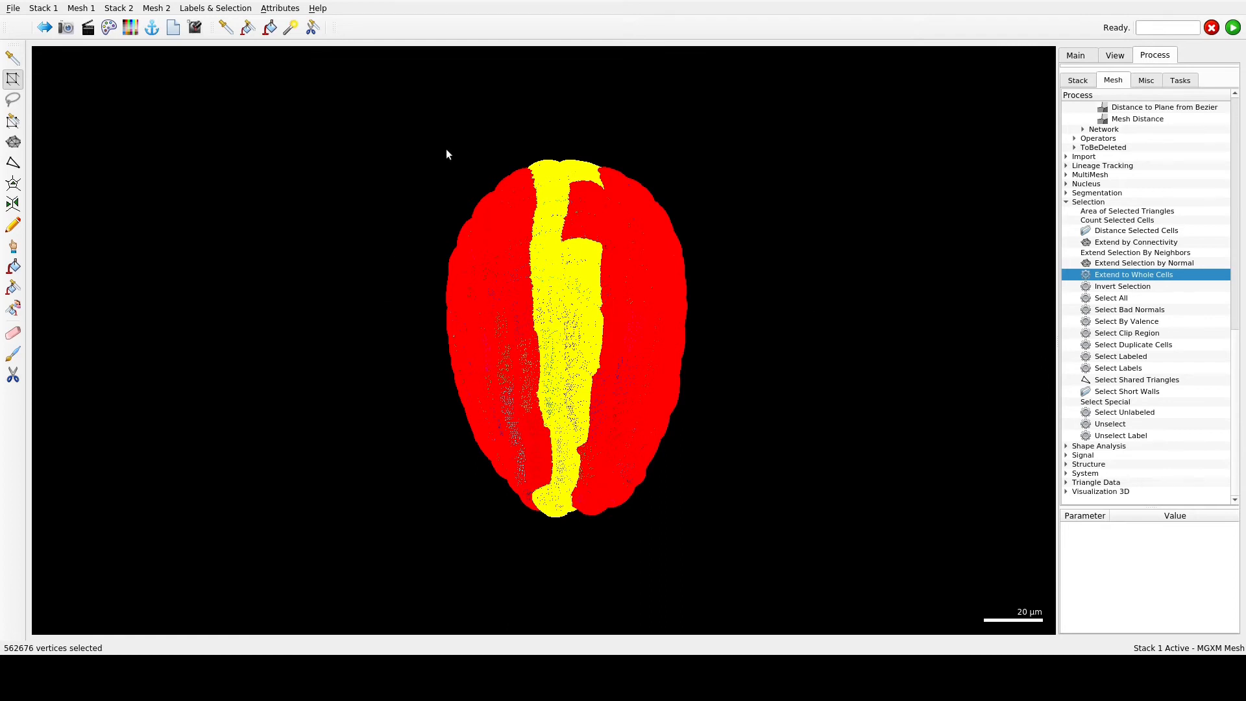
# - Select narrower strips on both flanks of the ovule, extend the selection to whole cells, and delete them
pyautogui.keyDown('alt'); pyautogui.moveTo(422, 172); pyautogui.dragTo(496, 538); pyautogui.keyUp('alt')
pyautogui.keyDown('alt'); pyautogui.moveTo(617, 154); pyautogui.dragTo(602, 103); pyautogui.keyUp('alt')
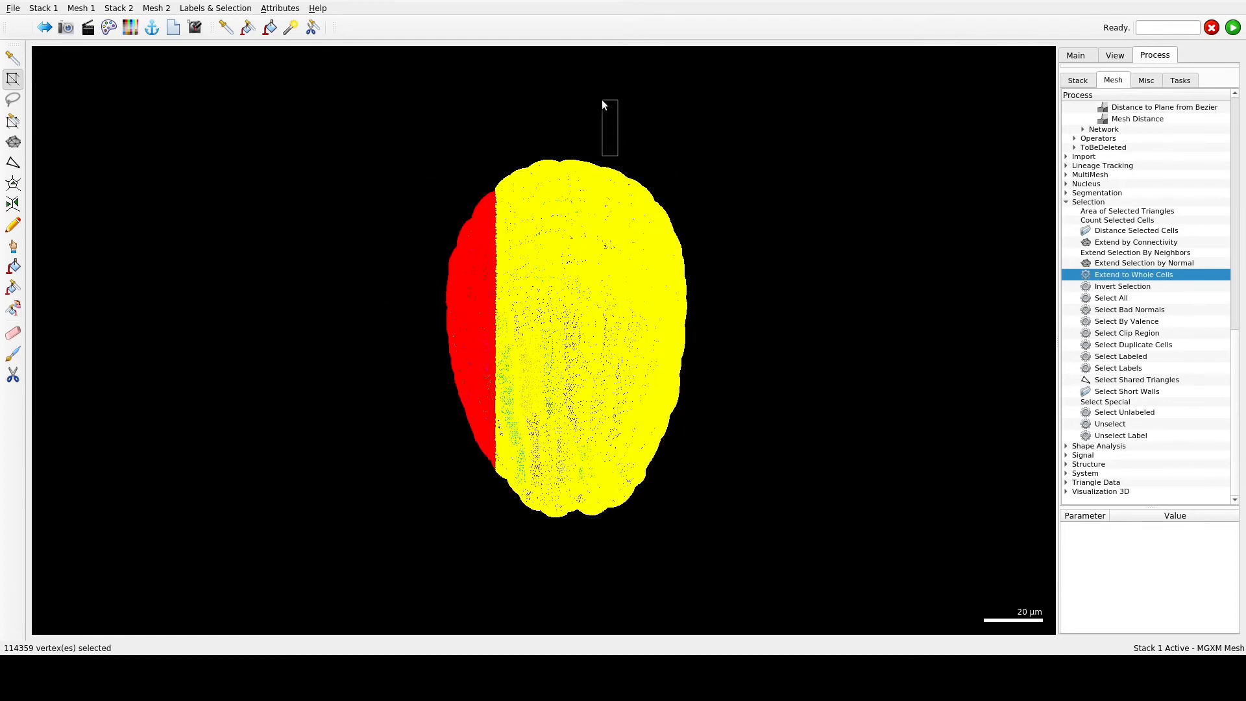
pyautogui.keyDown('alt'); pyautogui.moveTo(634, 154); pyautogui.dragTo(775, 543); pyautogui.keyUp('alt')
pyautogui.doubleClick(1146, 276)
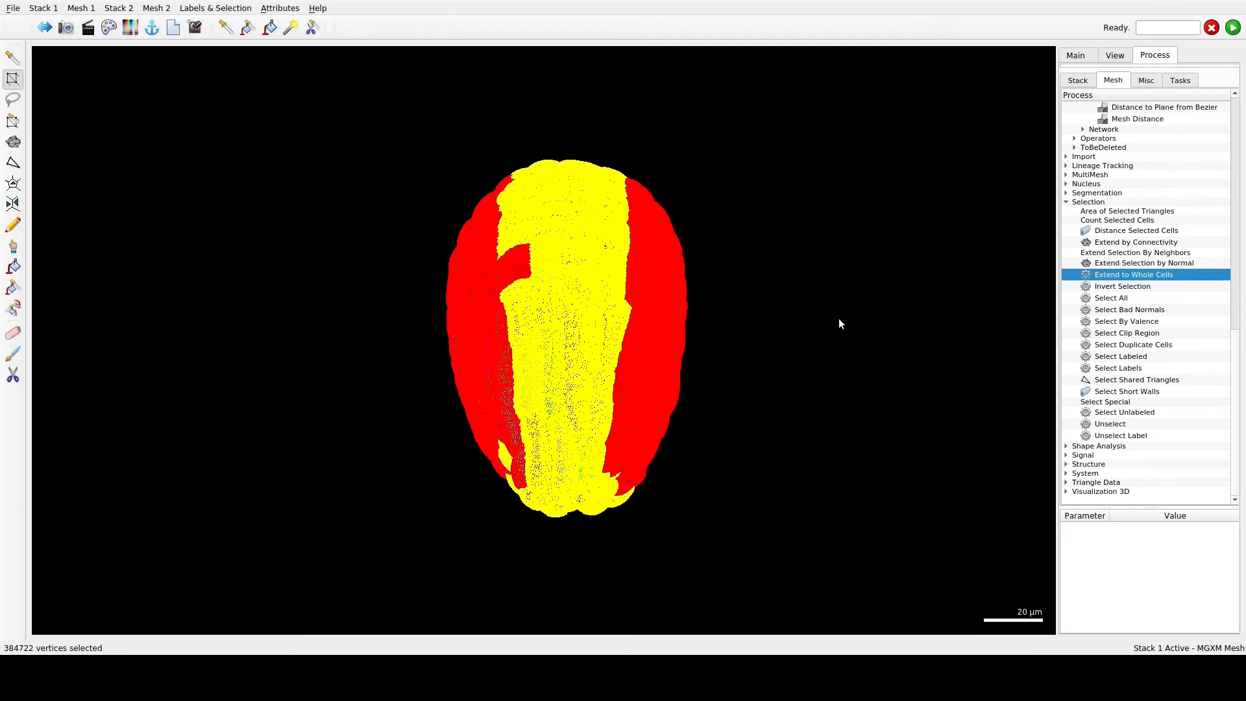
pyautogui.press('Delete')
# - Select the inner basal cells between the two ends of the arch, extend to whole cells, and delete them
pyautogui.moveTo(714, 508); pyautogui.dragTo(719, 539)
pyautogui.moveTo(407, 328); pyautogui.dragTo(598, 614)
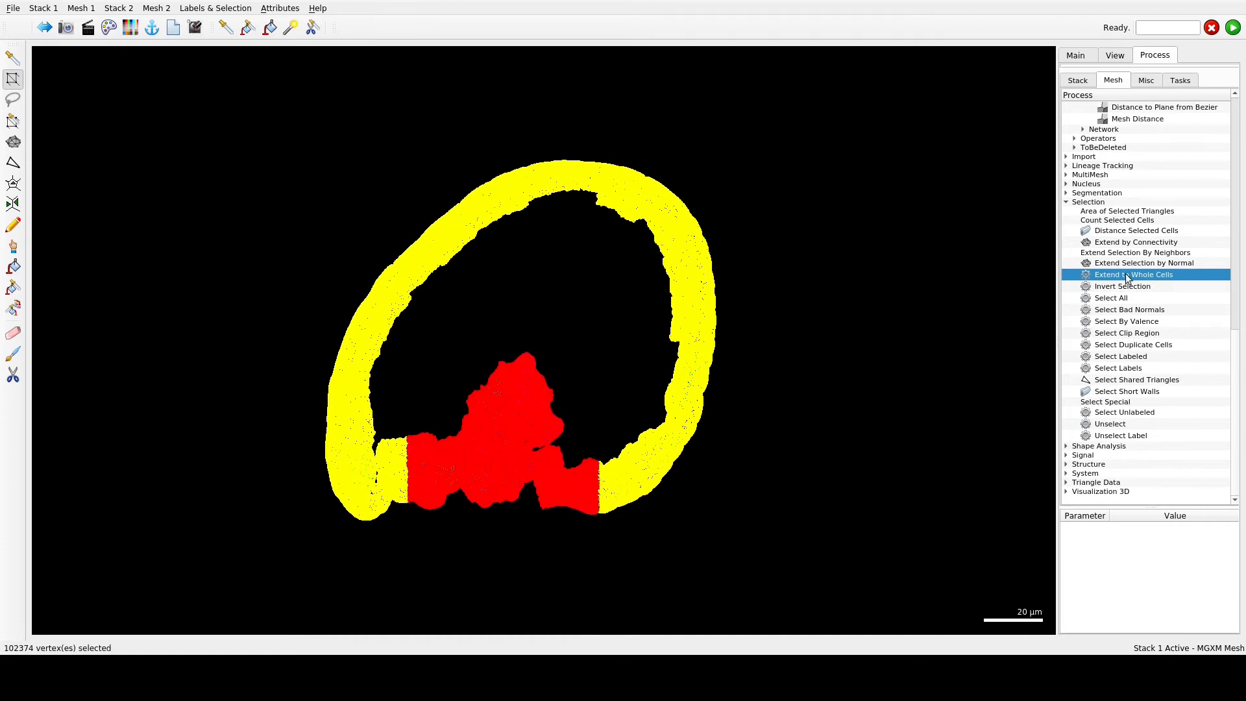
pyautogui.doubleClick(1128, 278)
pyautogui.press('Delete')
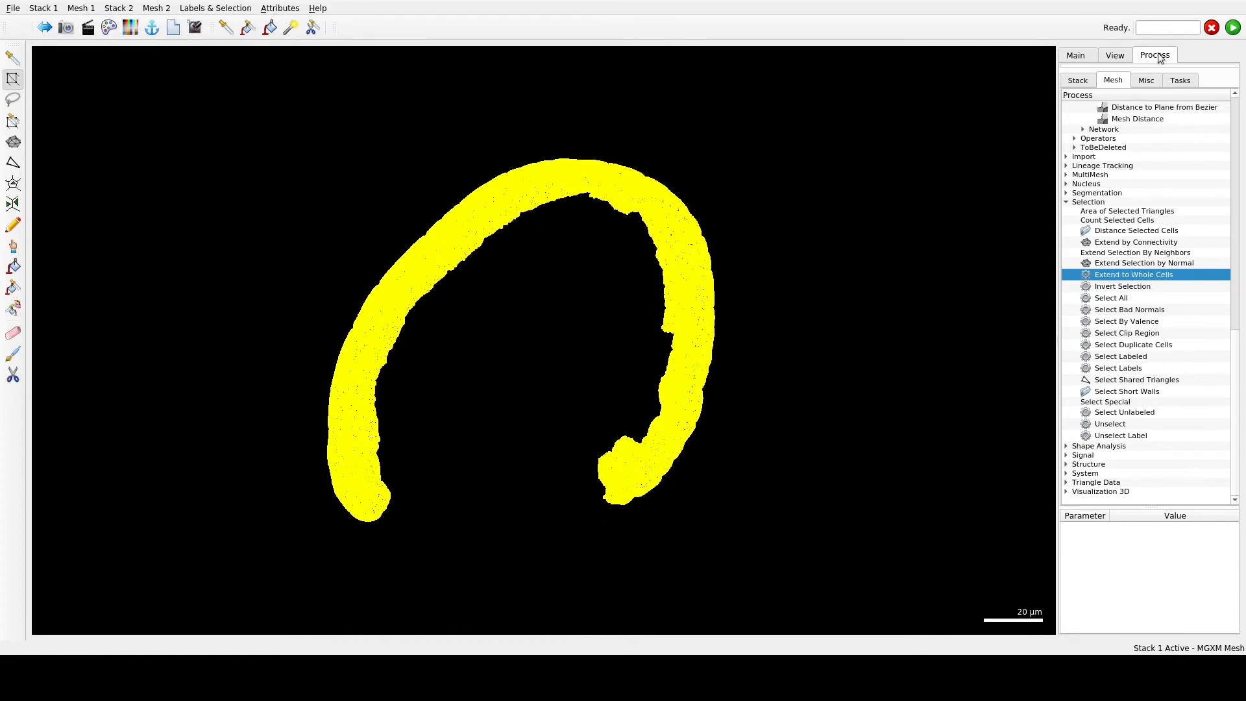
# - Set the mesh display to Cells for the remaining arch, and return to the mesh processes
pyautogui.click(1085, 56)
pyautogui.click(1107, 261)
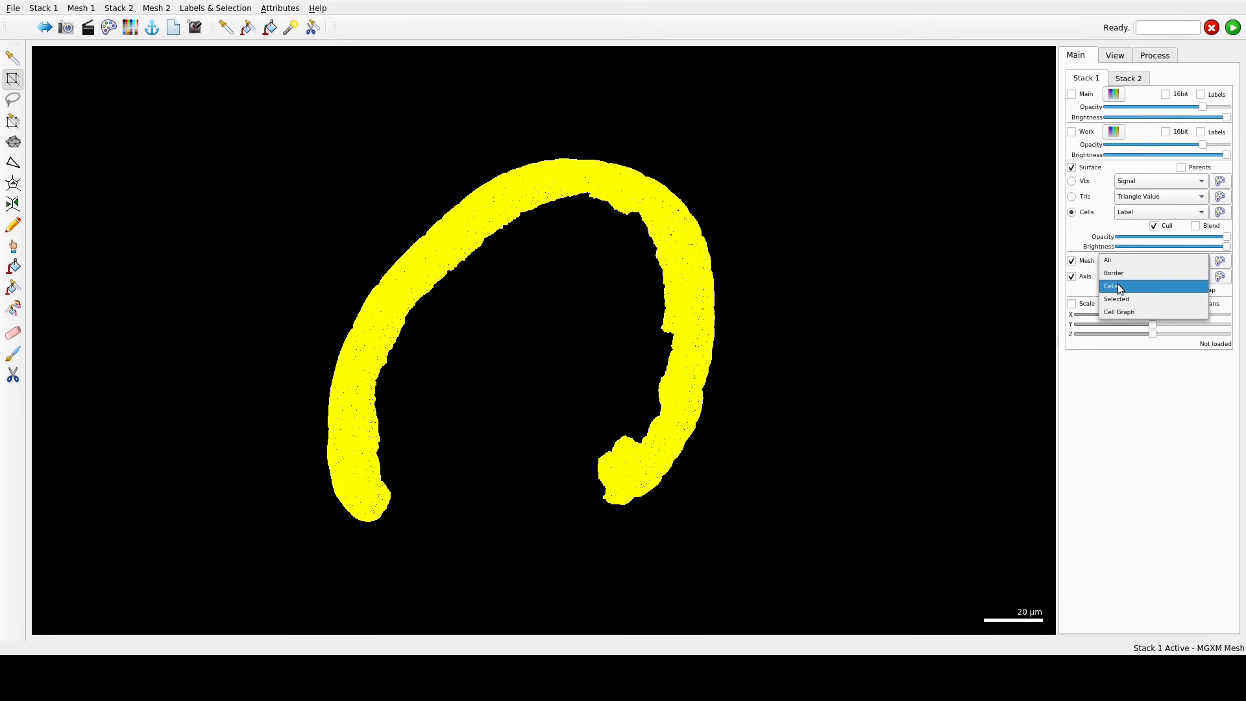
pyautogui.click(1114, 285)
pyautogui.click(1160, 57)
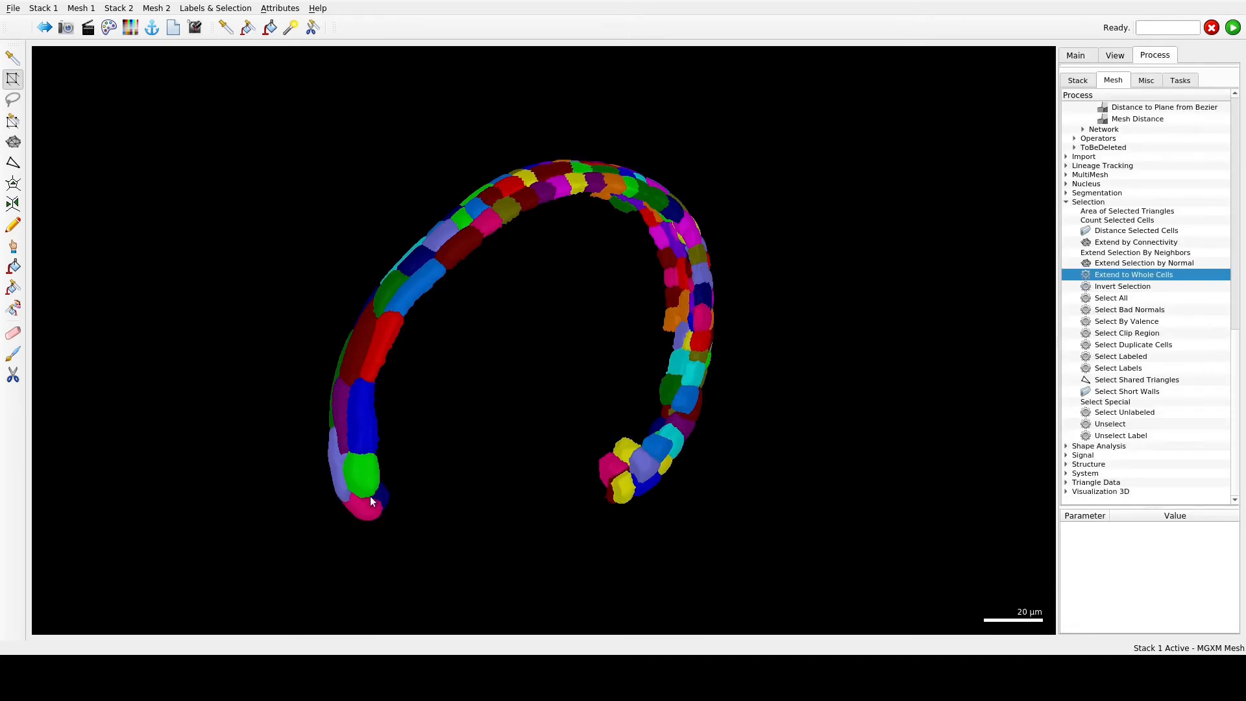
# - Select the cells at the lower left tip of the arch, extend the selection to whole cells, and set the mesh display to All
pyautogui.moveTo(411, 503); pyautogui.dragTo(468, 461, button='right')
pyautogui.keyDown('alt'); pyautogui.moveTo(433, 488); pyautogui.dragTo(433, 489); pyautogui.keyUp('alt')
pyautogui.moveTo(433, 489); pyautogui.dragTo(292, 528, button='right')
pyautogui.doubleClick(1154, 281)
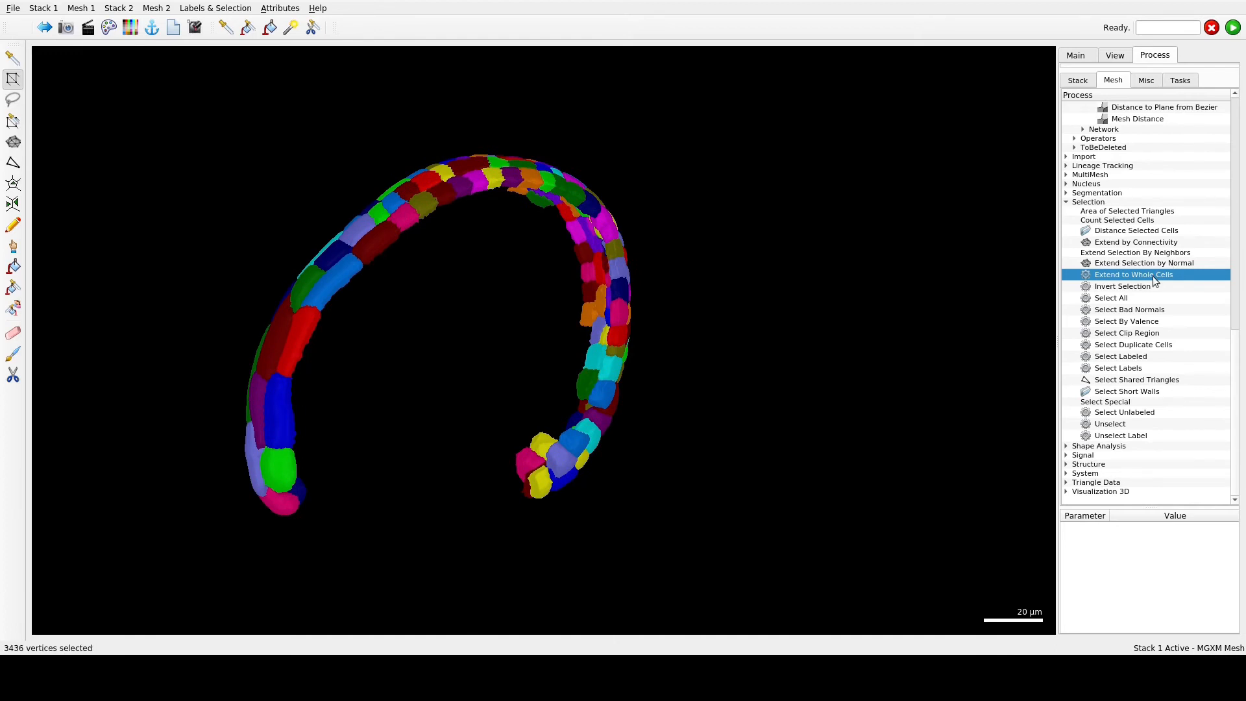
pyautogui.click(1075, 57)
pyautogui.click(1136, 260)
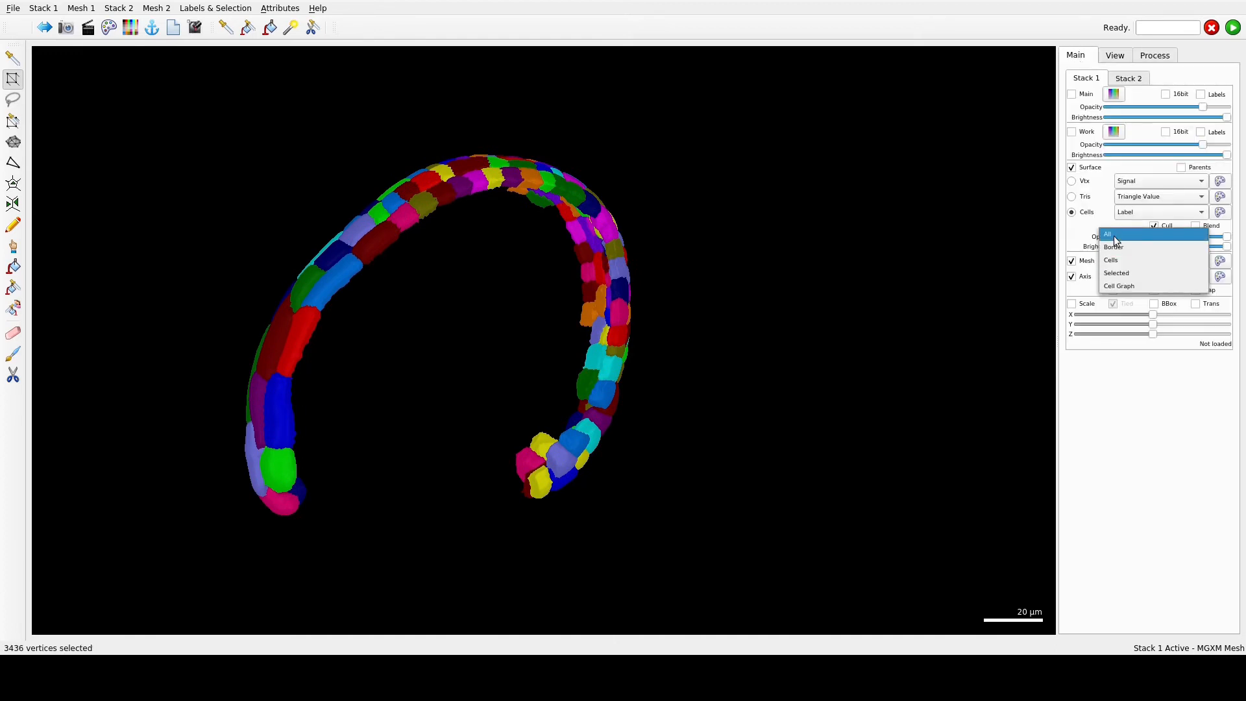
pyautogui.click(1117, 242)
pyautogui.moveTo(593, 387); pyautogui.dragTo(773, 365, button='right')
pyautogui.scroll(2, 773, 365)
# - Compute the 3D Cell Distance heat map from the selected tip cells along the arch, and set the mesh display to Cells
pyautogui.click(1155, 55)
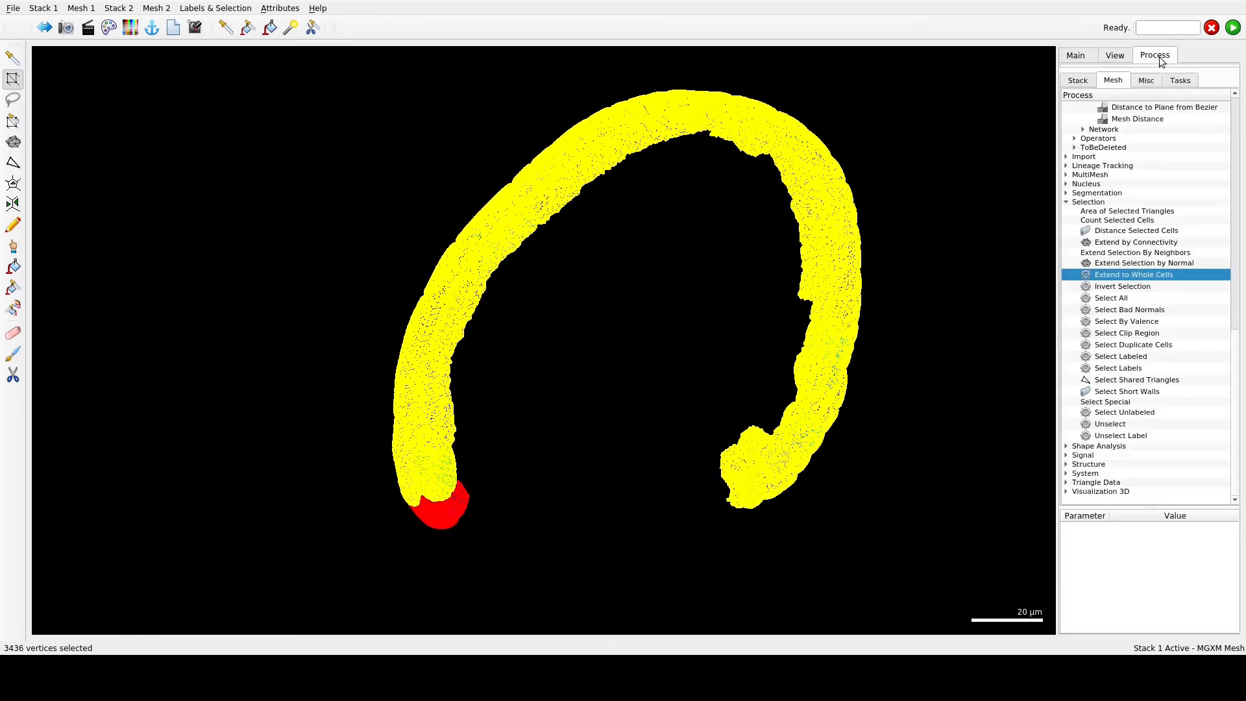
pyautogui.scroll(4, 1167, 334)
pyautogui.scroll(3, 1167, 334)
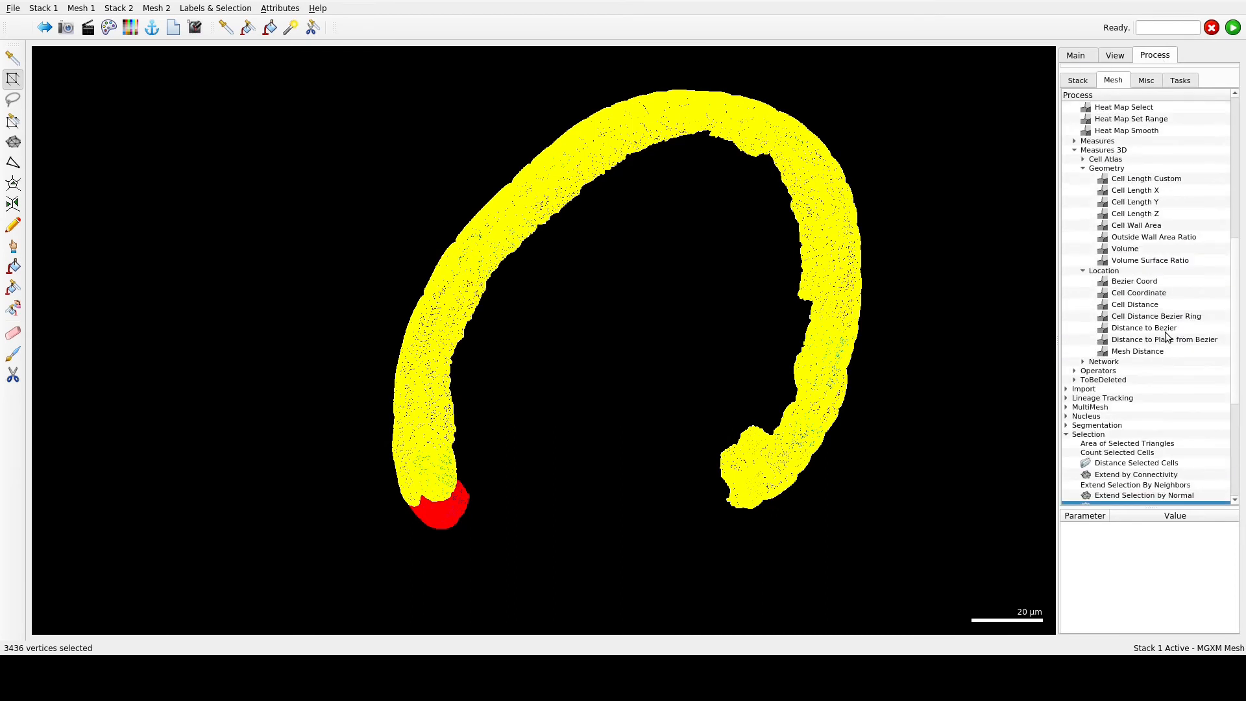
pyautogui.doubleClick(1150, 306)
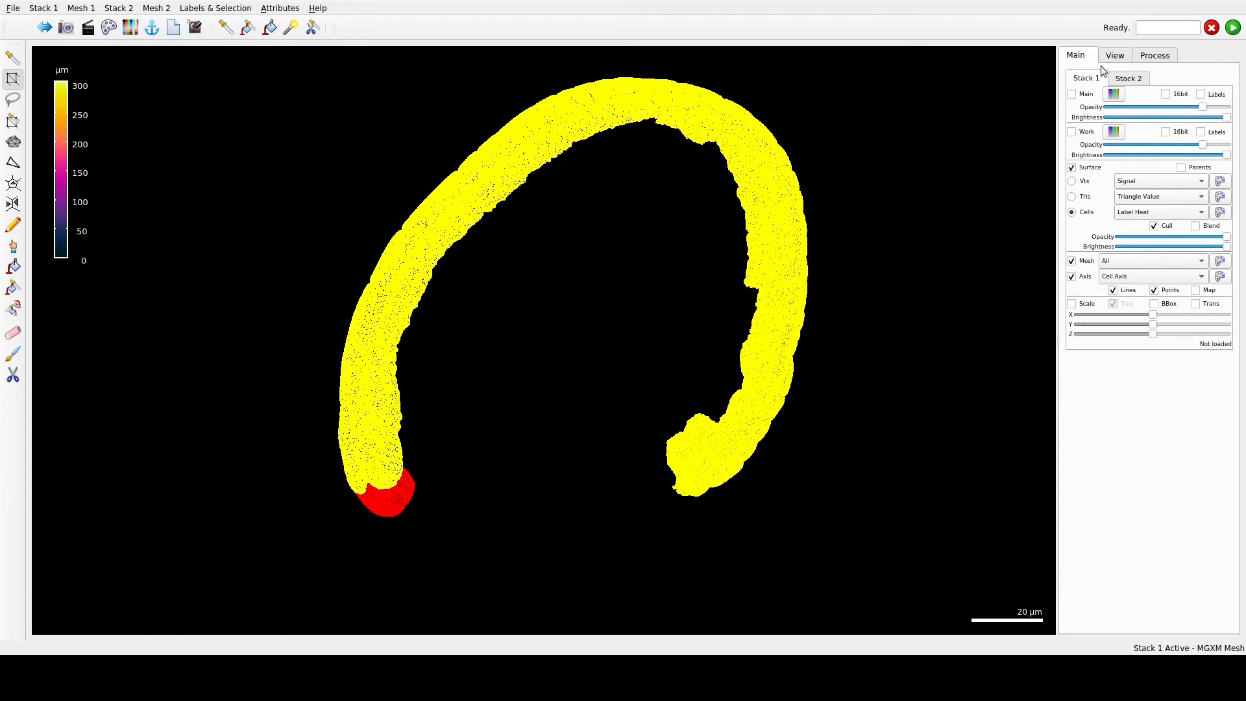
pyautogui.click(1114, 262)
pyautogui.click(1095, 288)
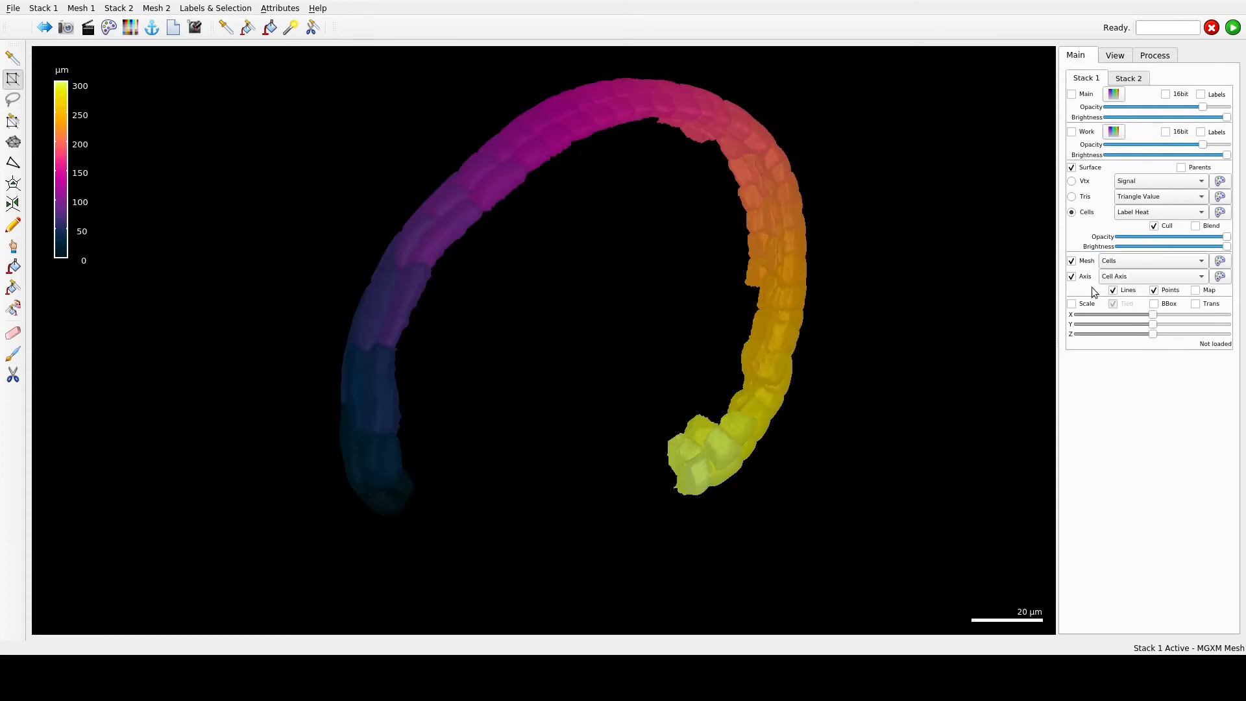
# - Load the whole-ovule view file Fig4B.mgxv in place of the cut arch
pyautogui.click(12, 7)
pyautogui.click(21, 22)
pyautogui.click(907, 535)
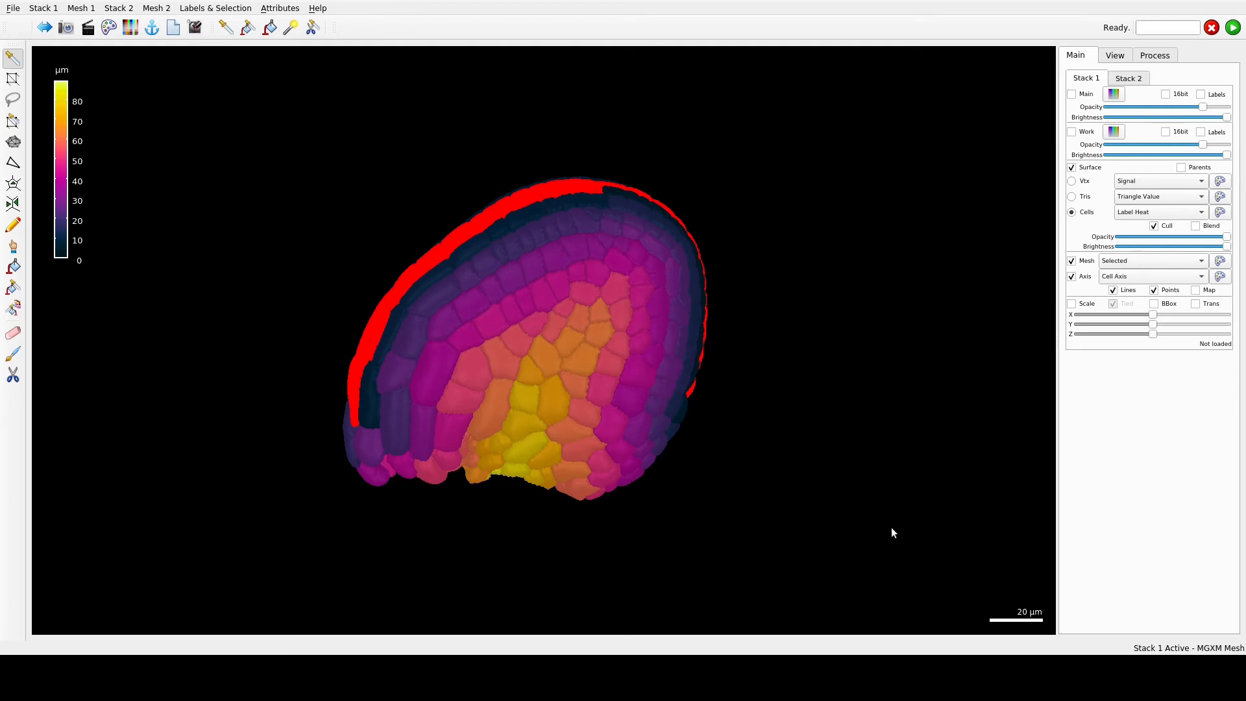
pyautogui.click(47, 658)
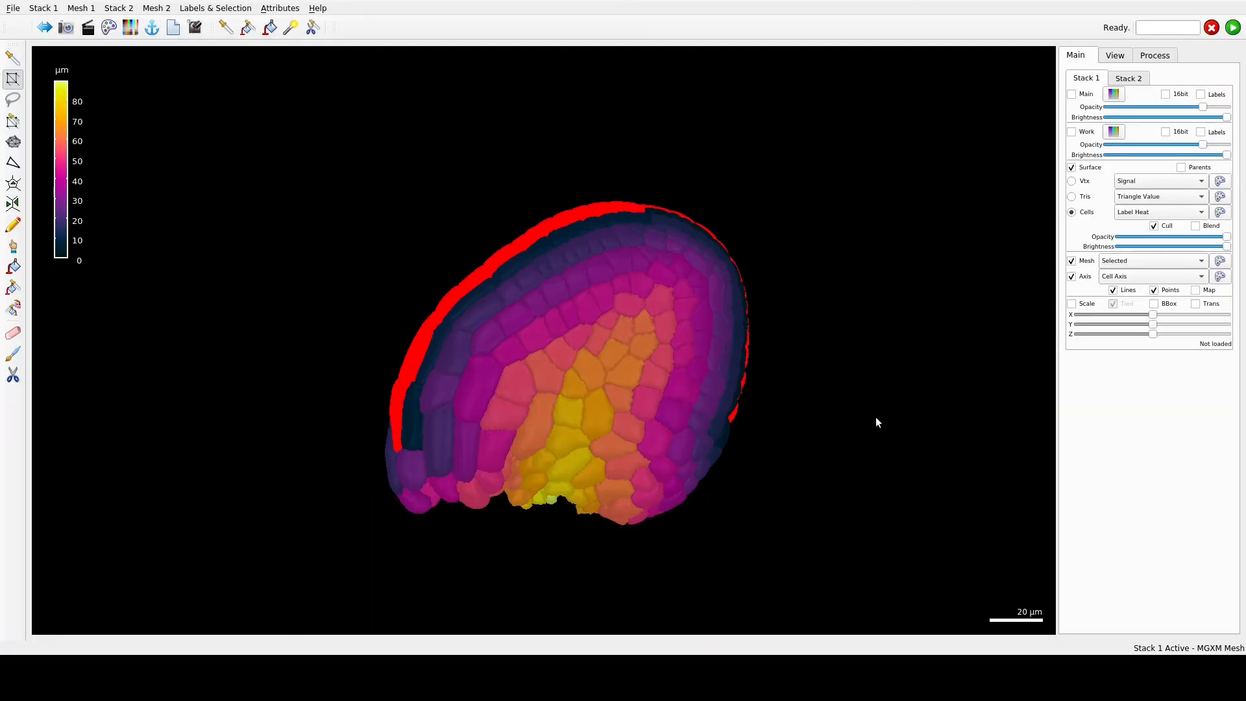
# - Load the leaf view file T4-T5-corrected-PDG.mgxv from the meshes folder of WT-Col-Add2 in Kierzkowski_2019 Arabidopsis leaf
pyautogui.click(12, 9)
pyautogui.click(28, 24)
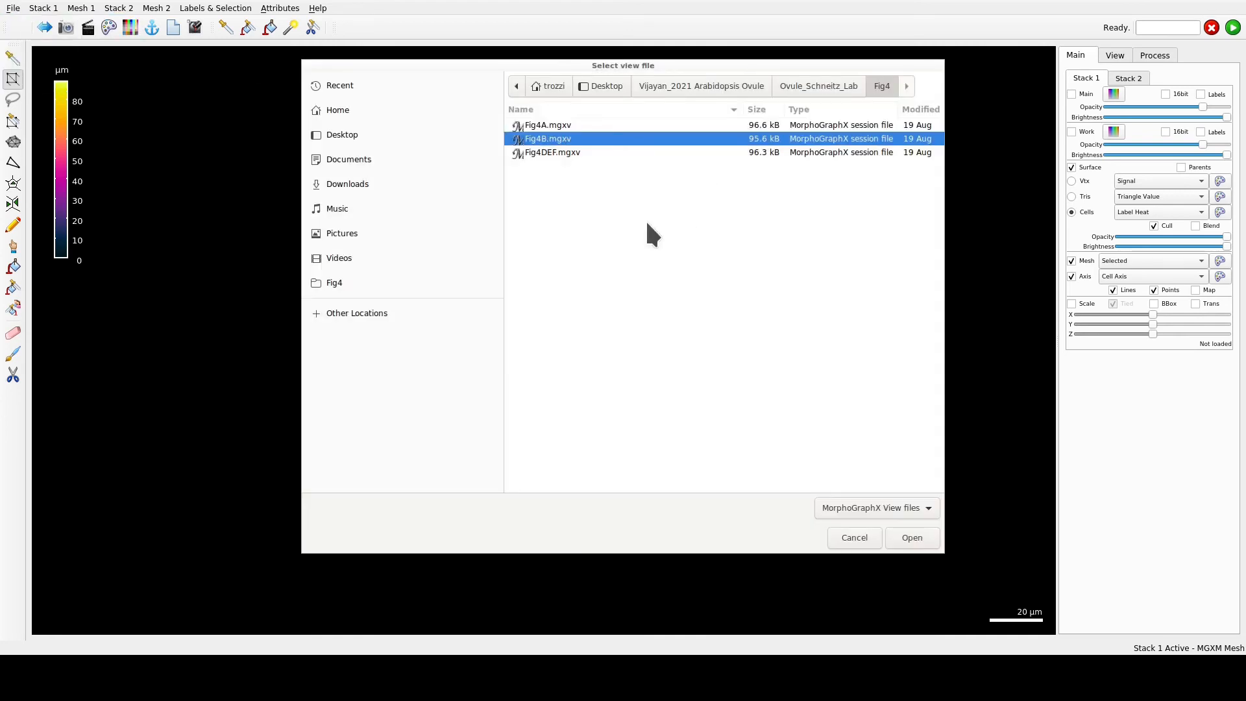
pyautogui.click(707, 86)
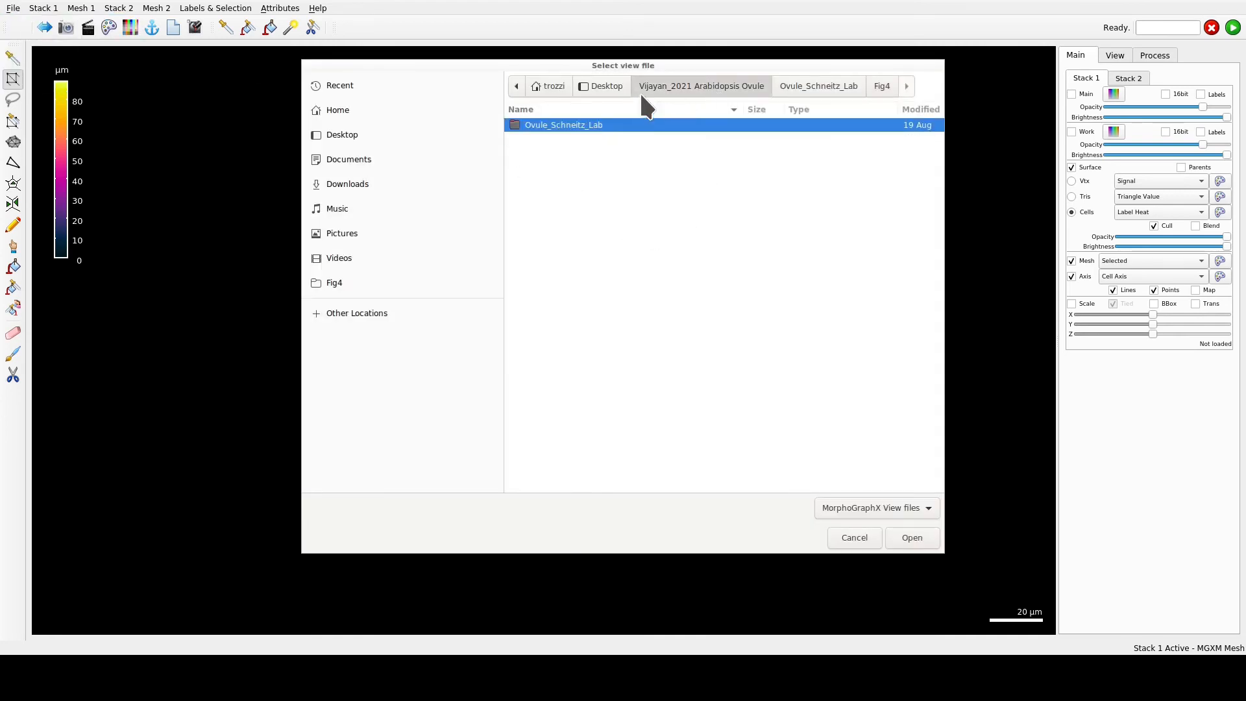
pyautogui.click(605, 87)
pyautogui.doubleClick(582, 125)
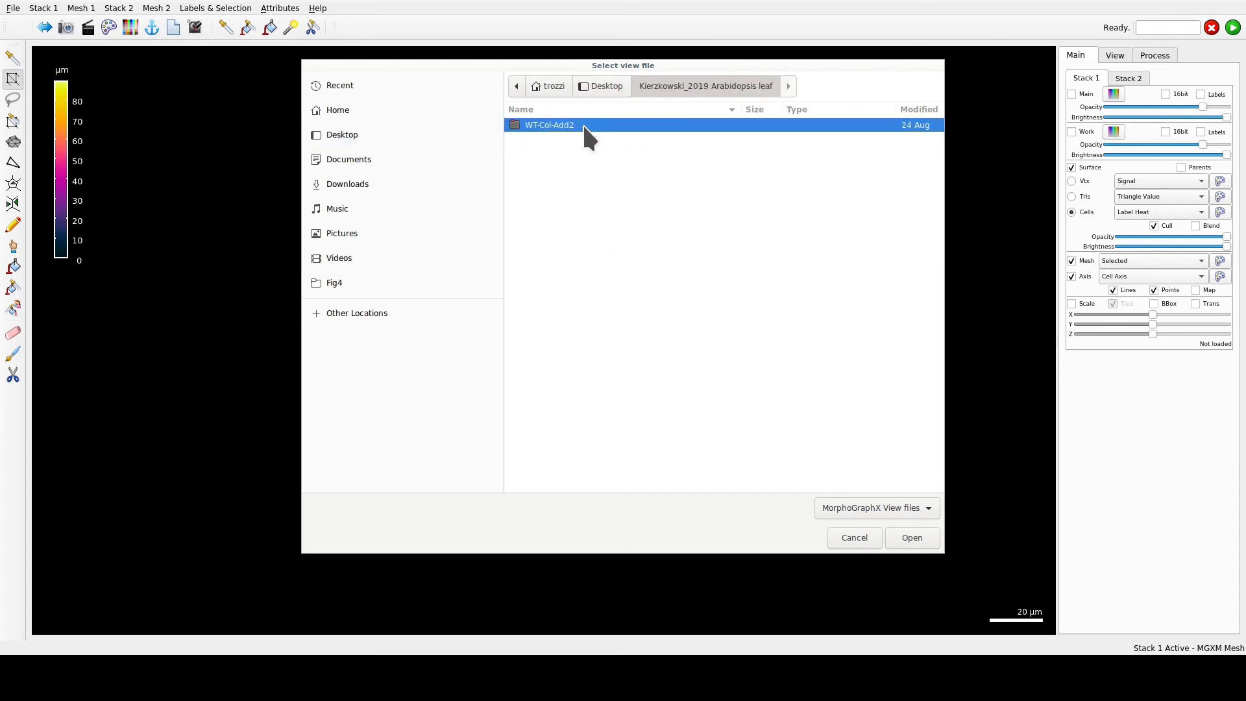
pyautogui.doubleClick(582, 123)
pyautogui.doubleClick(550, 138)
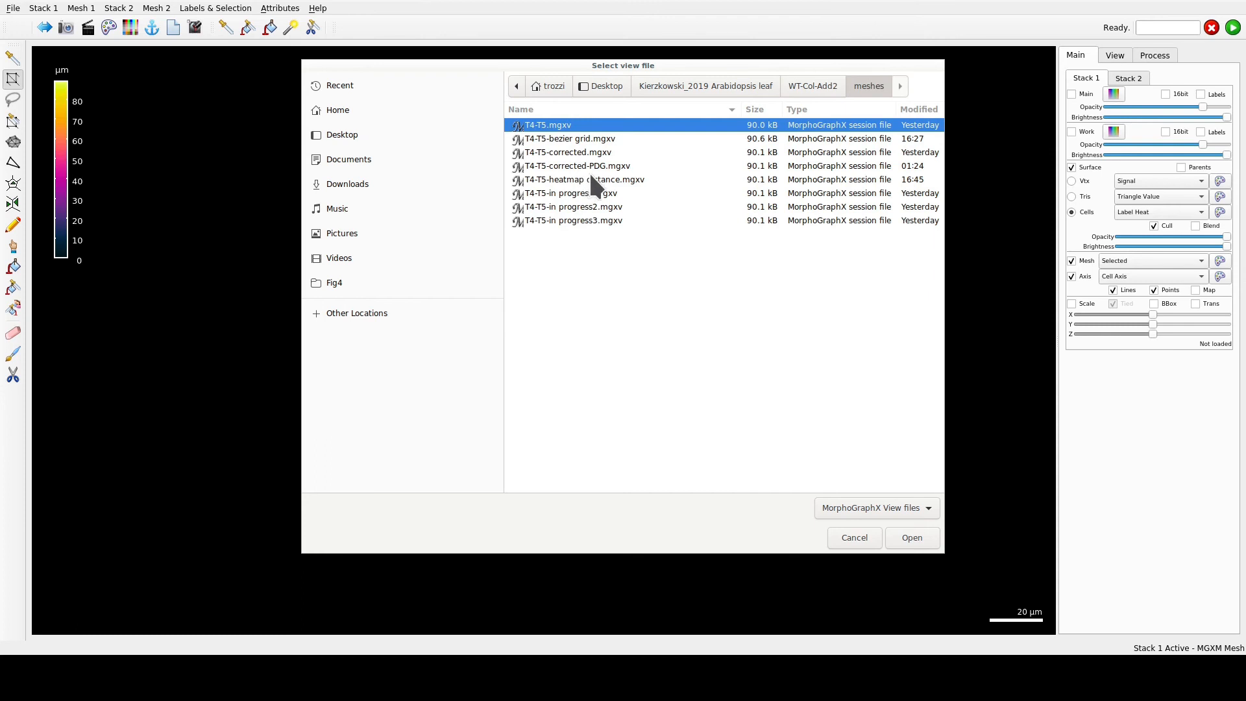
pyautogui.click(589, 162)
pyautogui.click(907, 537)
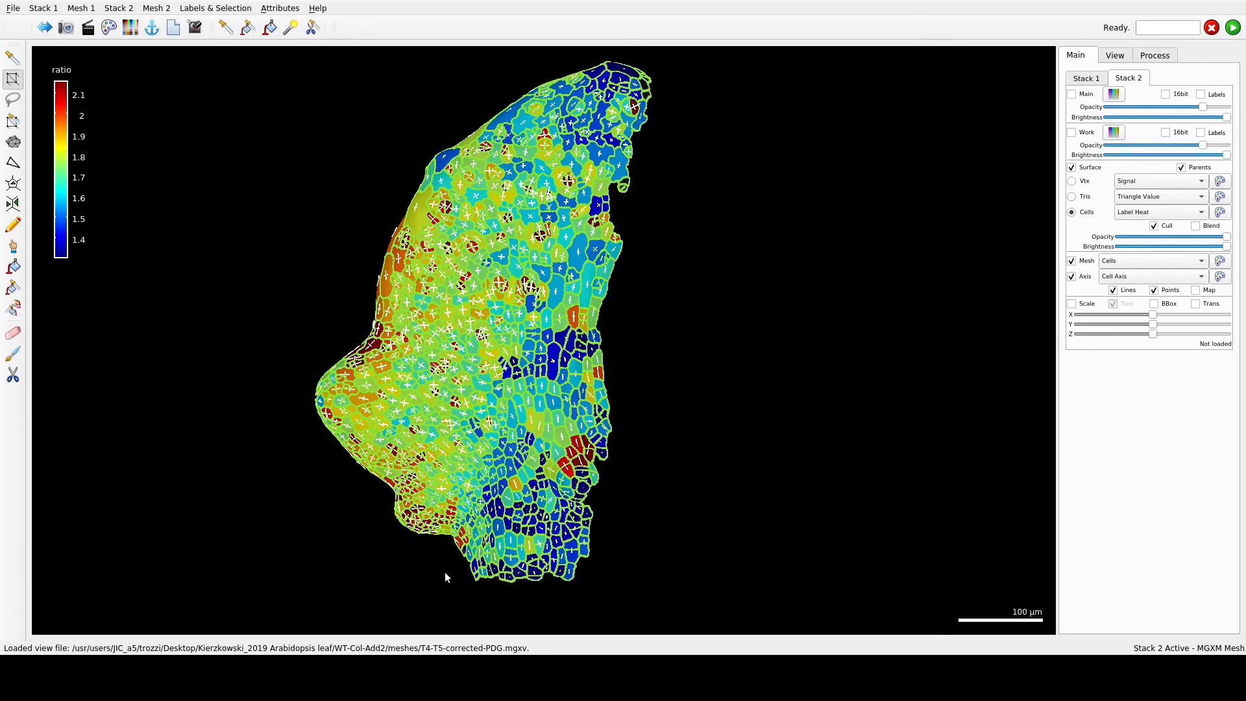
# - Select the row of cells along the leaf's base and extend the selection to whole cells
pyautogui.keyDown('alt'); pyautogui.moveTo(451, 563); pyautogui.dragTo(617, 595); pyautogui.keyUp('alt')
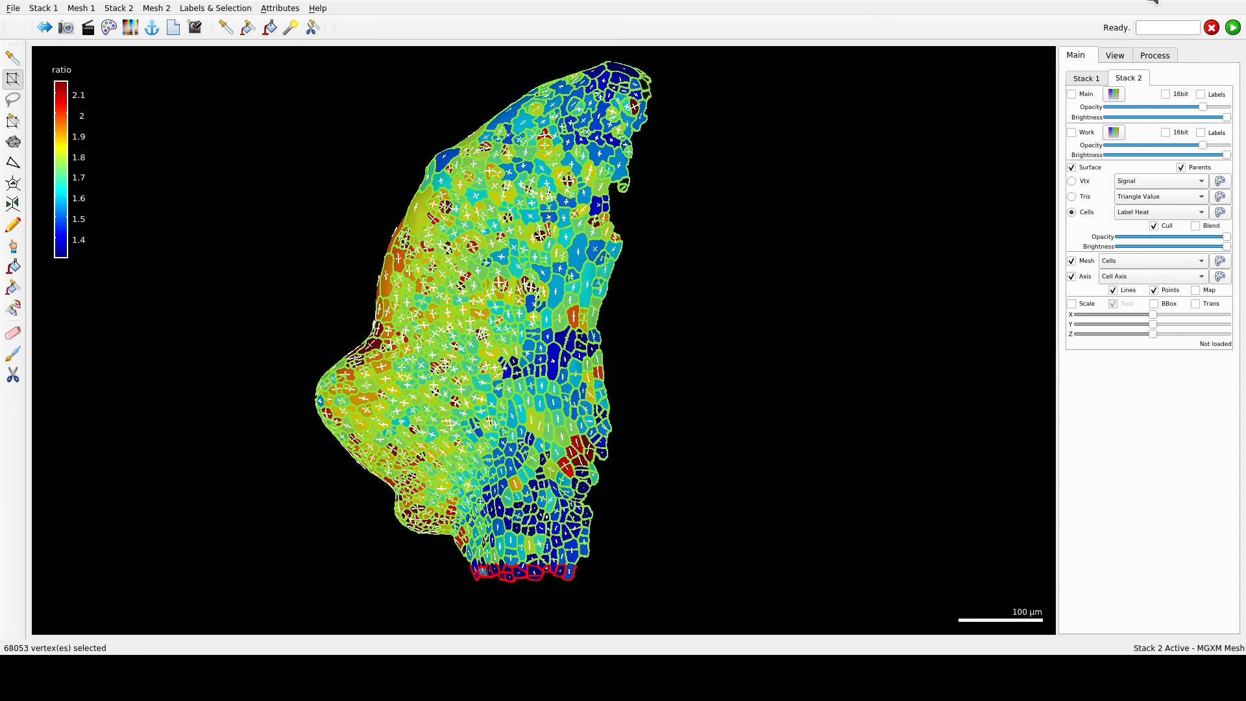
pyautogui.click(1154, 55)
pyautogui.scroll(-5, 1188, 367)
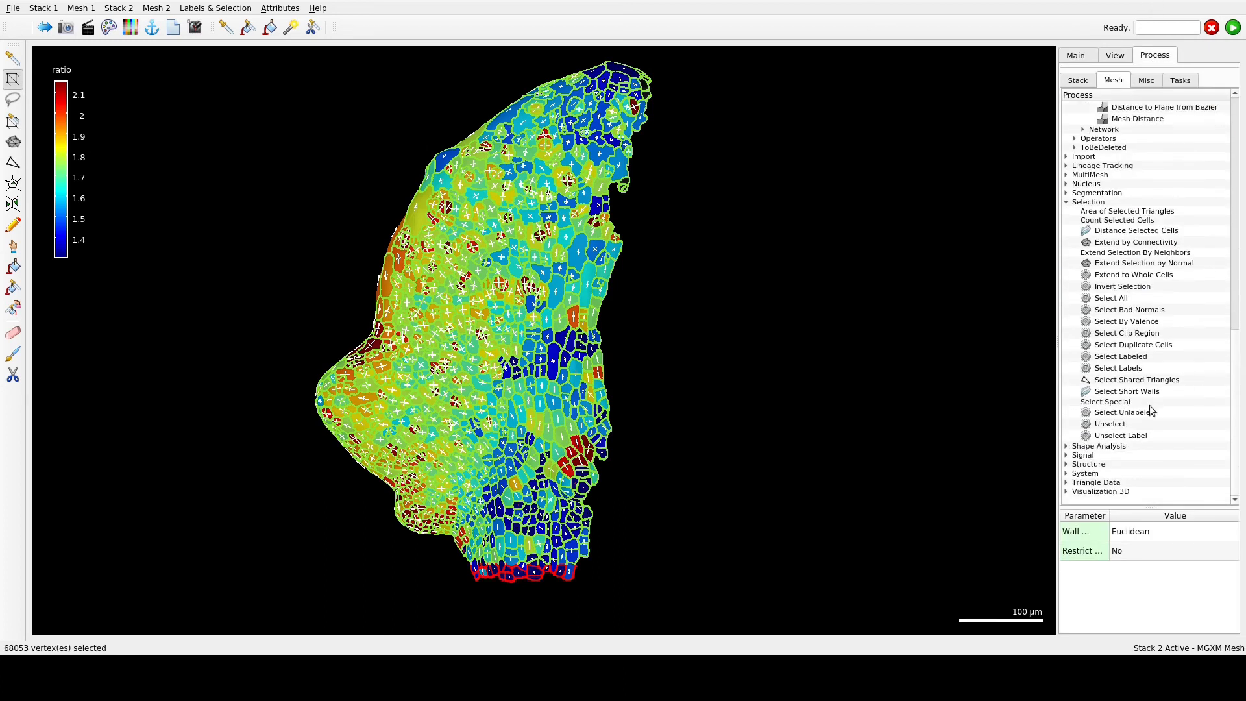
pyautogui.doubleClick(1140, 276)
# - Run the Cell Distance location measure on the leaf from the selected base cells, with Euclidean wall weights and no restriction
pyautogui.scroll(7, 1147, 268)
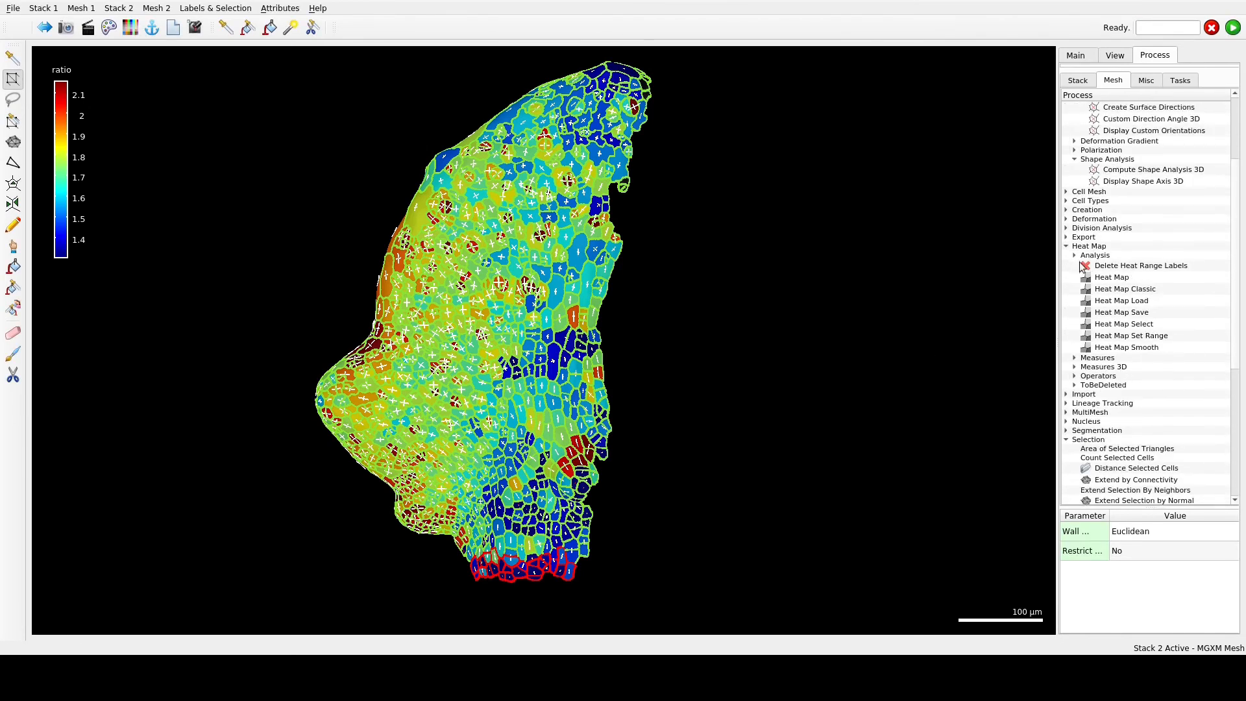
pyautogui.click(1075, 358)
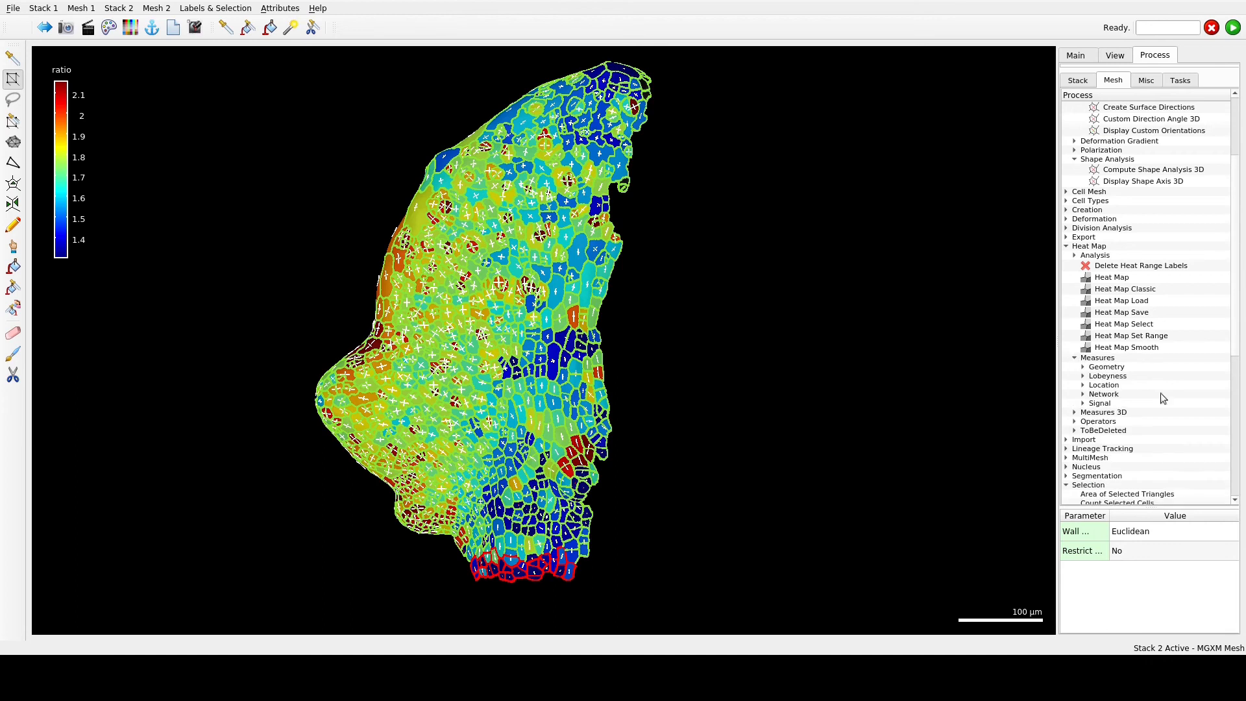
pyautogui.click(1084, 368)
pyautogui.scroll(-4, 1130, 428)
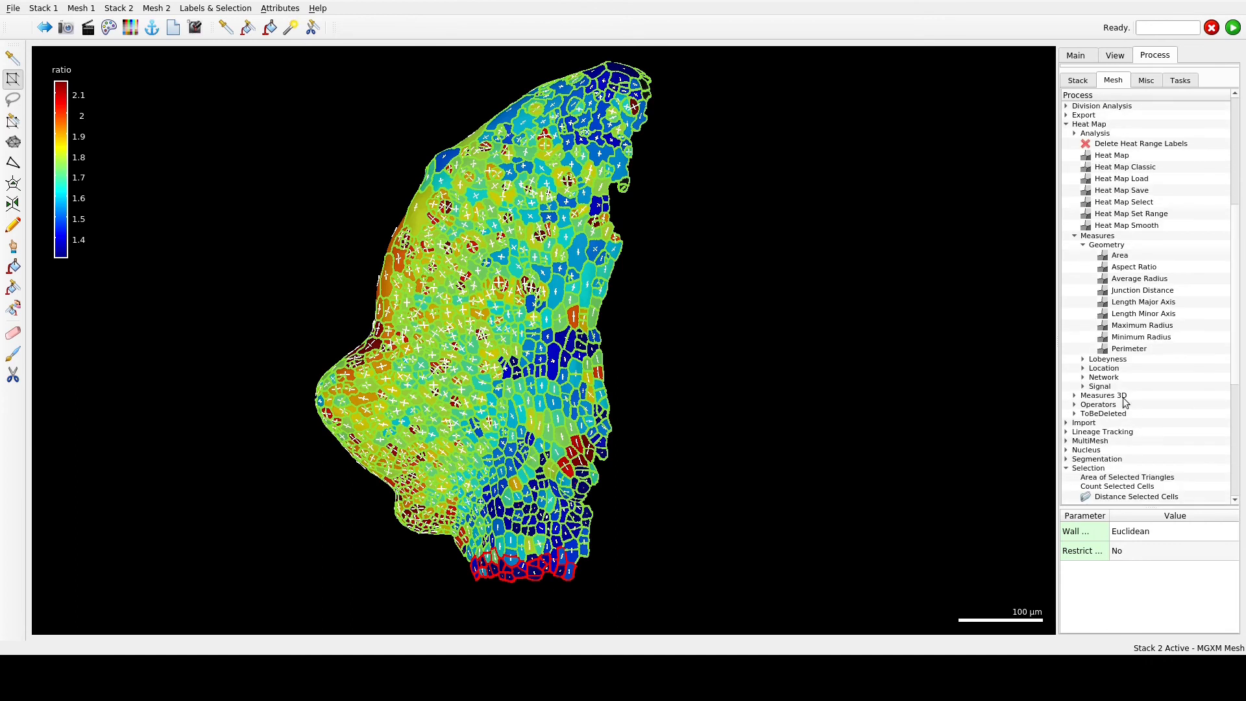
pyautogui.click(1084, 248)
pyautogui.click(1083, 246)
pyautogui.click(1083, 263)
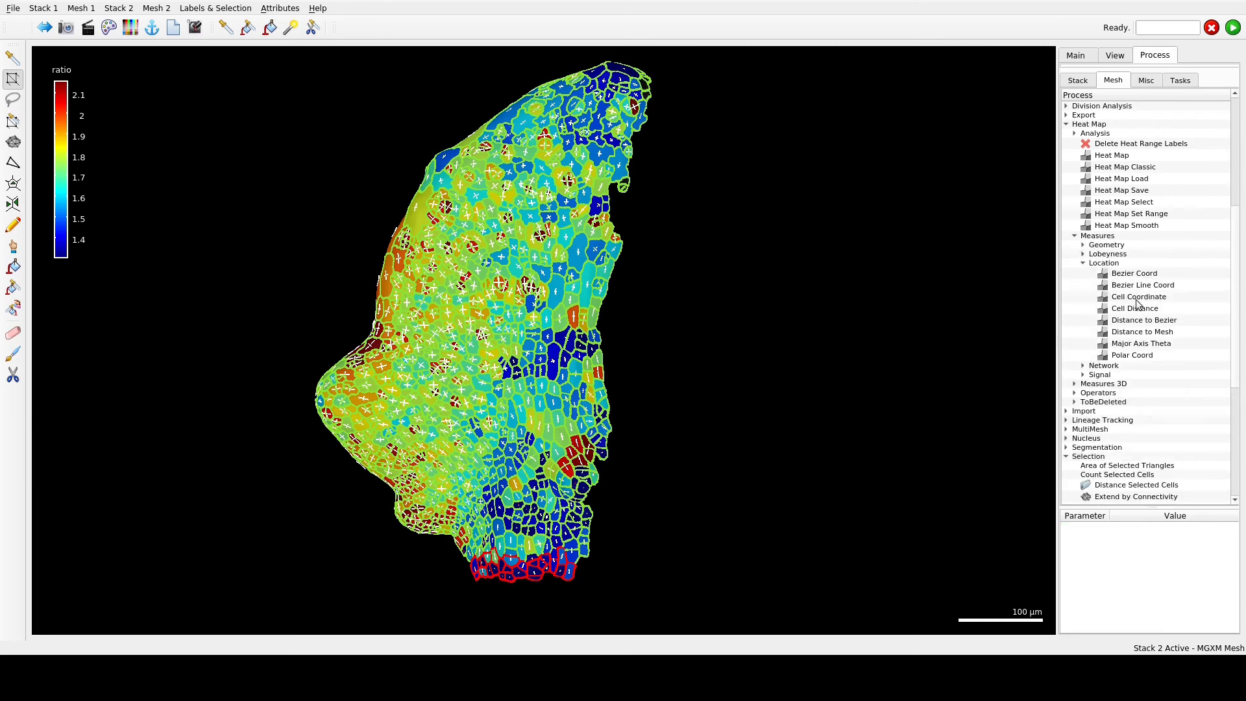
pyautogui.doubleClick(1134, 308)
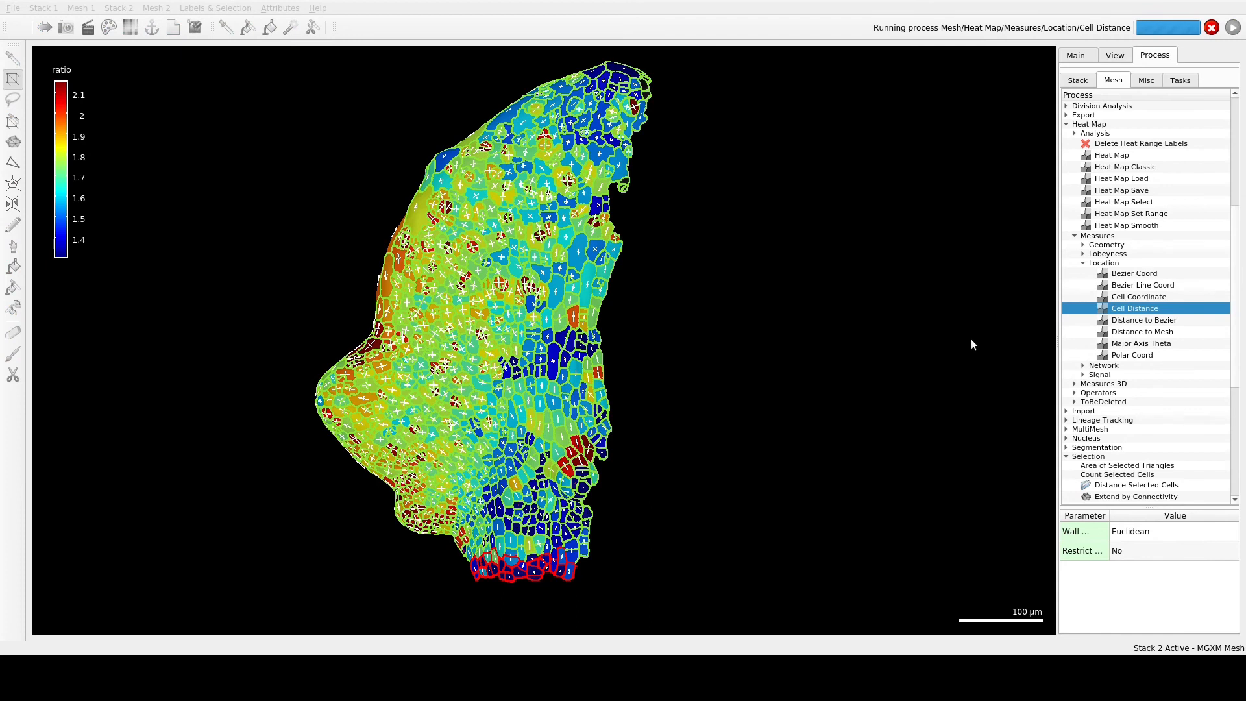
# - Change the leaf's label heat to the predefined color map that runs from dark blue through magenta to yellow
pyautogui.click(1077, 55)
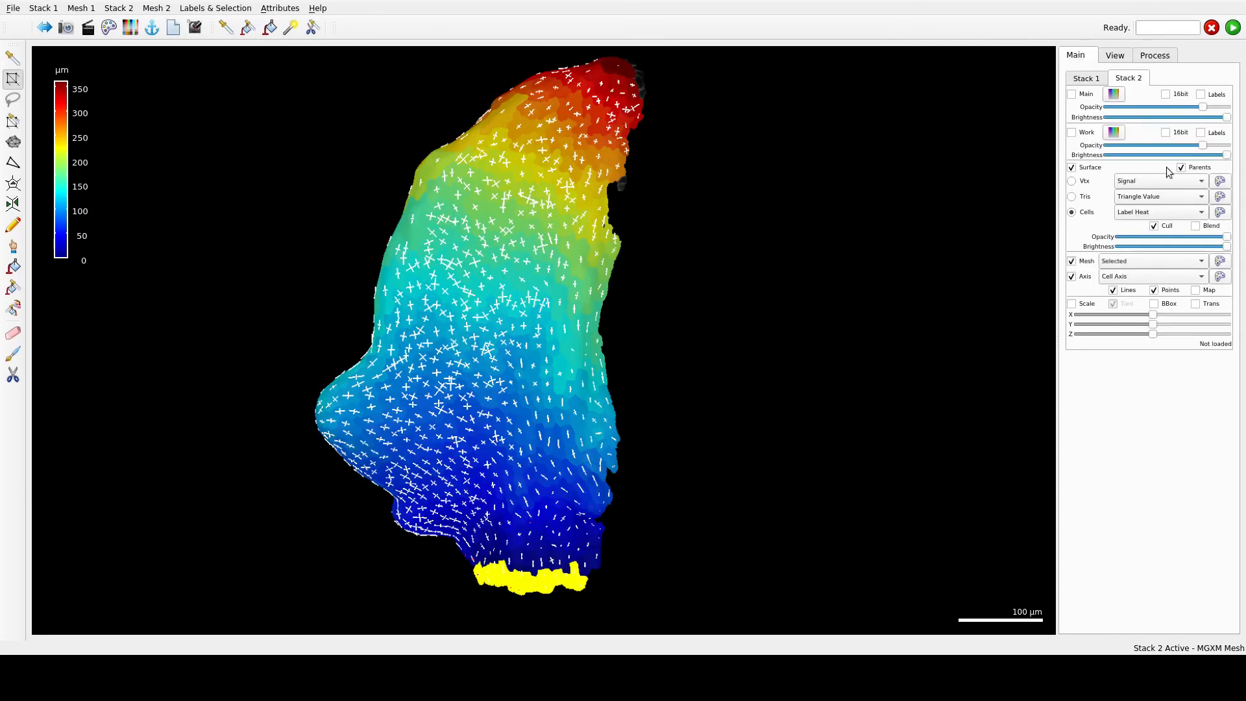
pyautogui.click(1219, 214)
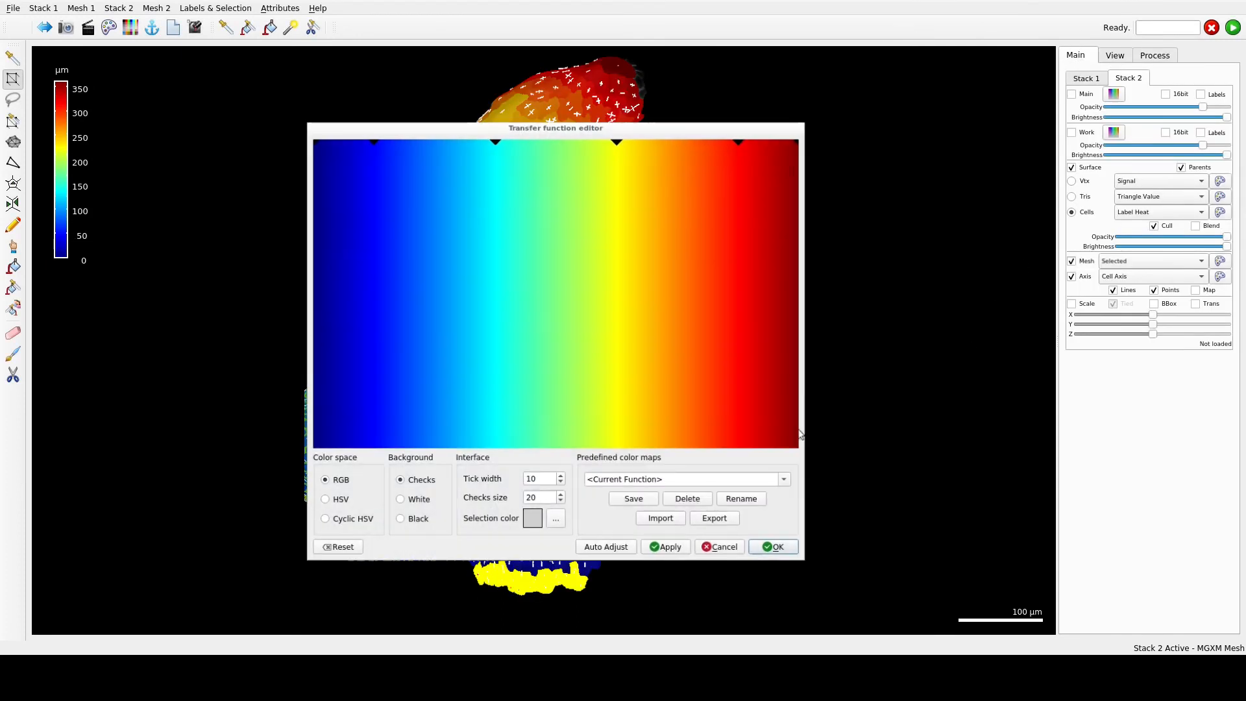
pyautogui.click(784, 483)
pyautogui.scroll(-5, 714, 557)
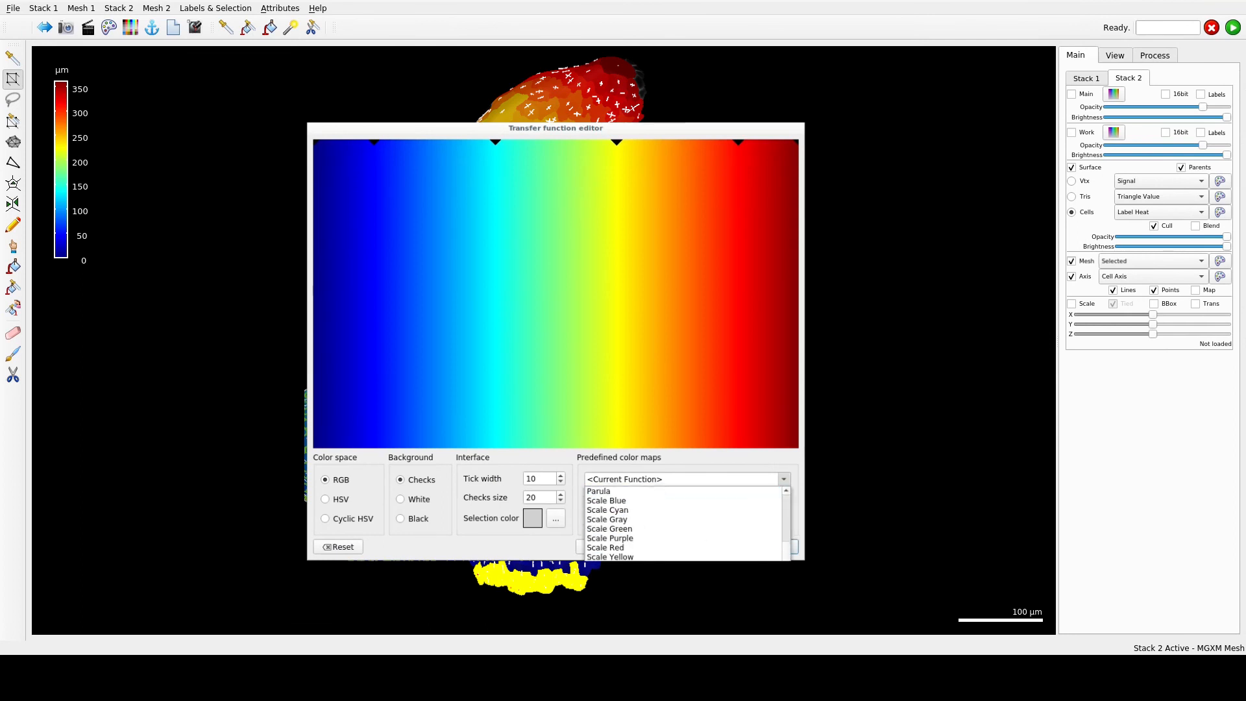
pyautogui.click(701, 576)
pyautogui.click(778, 549)
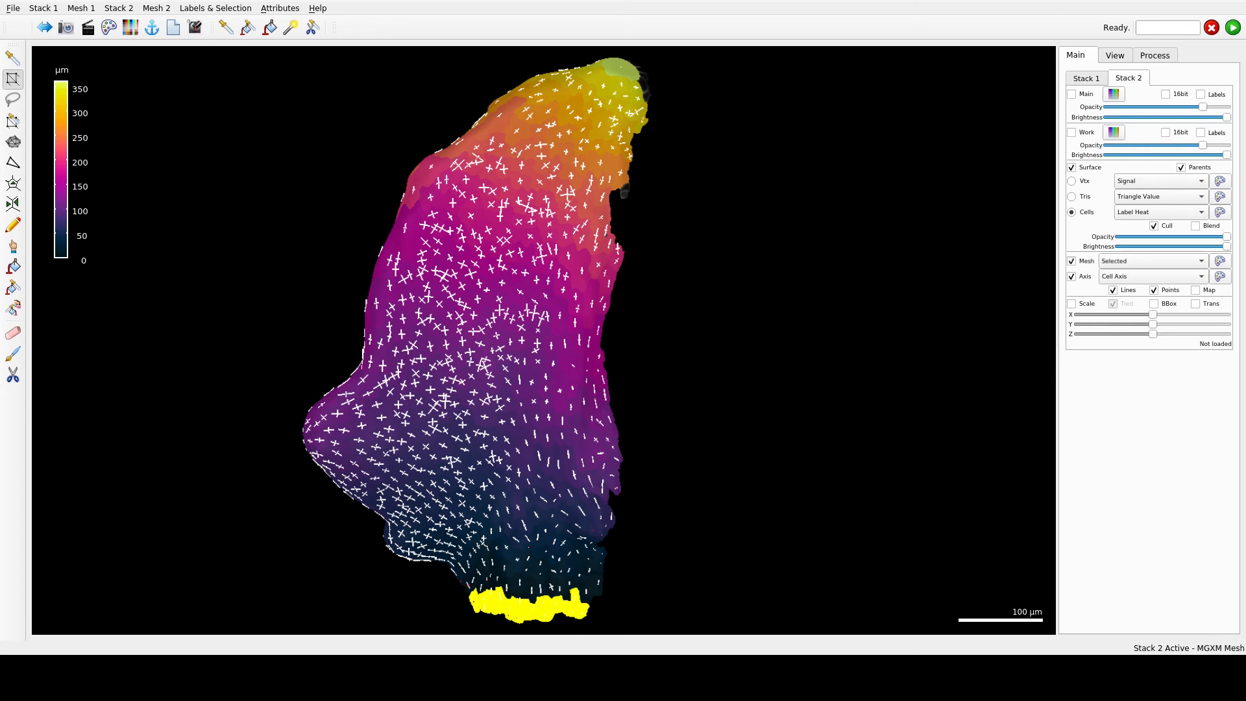
# - Create custom heatmap directions on the leaf from the cell distance heat map, with projection set to Yes and Normalize to no
pyautogui.click(1155, 56)
pyautogui.scroll(-3, 1135, 316)
pyautogui.scroll(5, 1135, 318)
pyautogui.click(1067, 124)
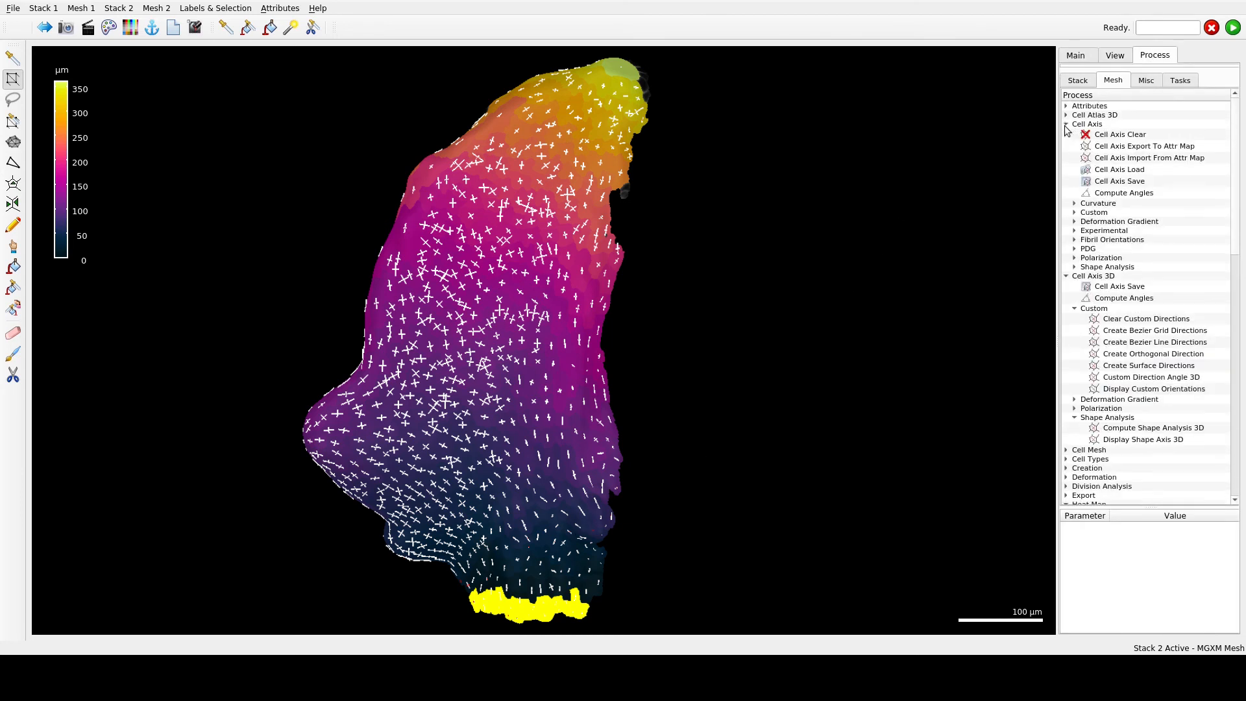
pyautogui.click(1074, 213)
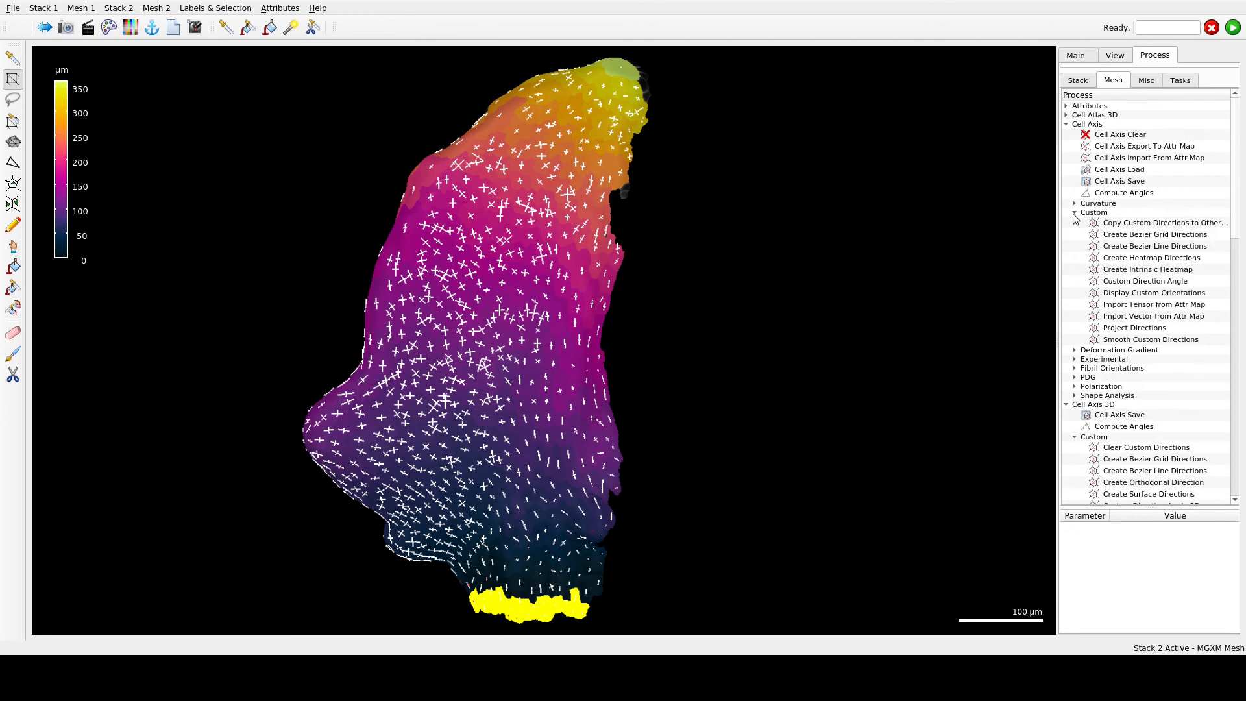
pyautogui.click(1182, 259)
pyautogui.doubleClick(1181, 259)
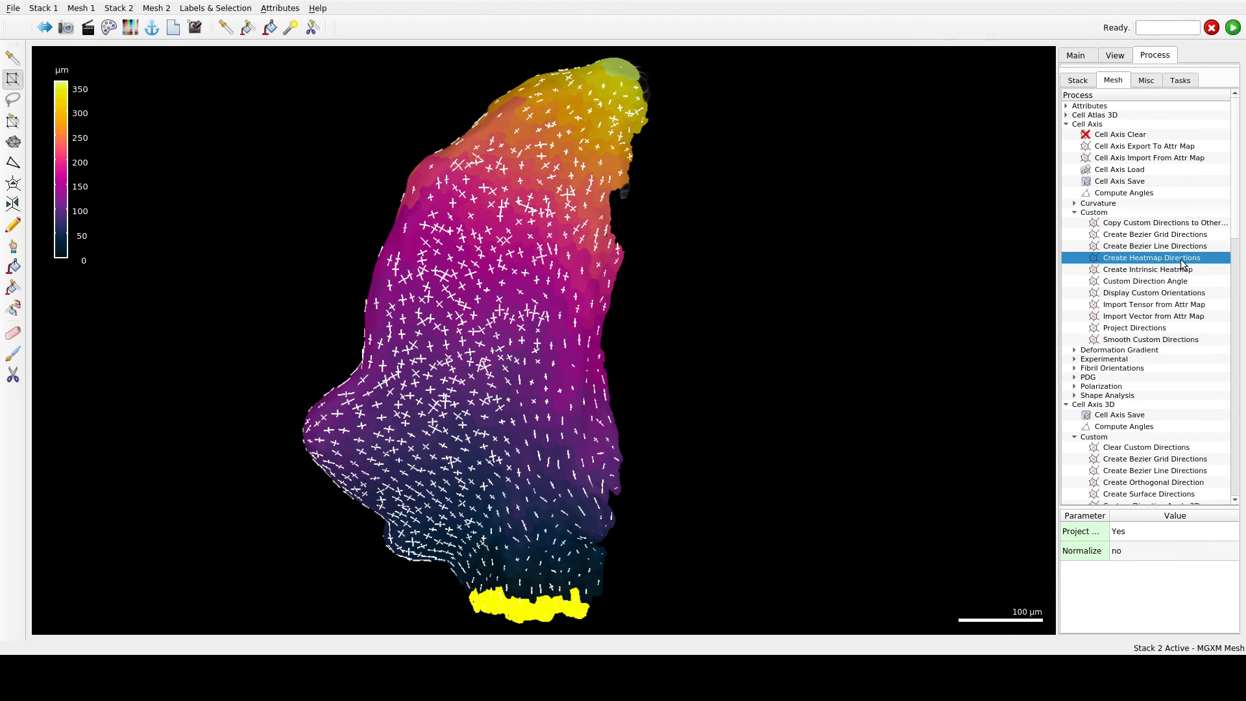
# - Display the leaf's PDG growth directions with the heatmap set to CustomX Growth Proportion
pyautogui.click(1074, 378)
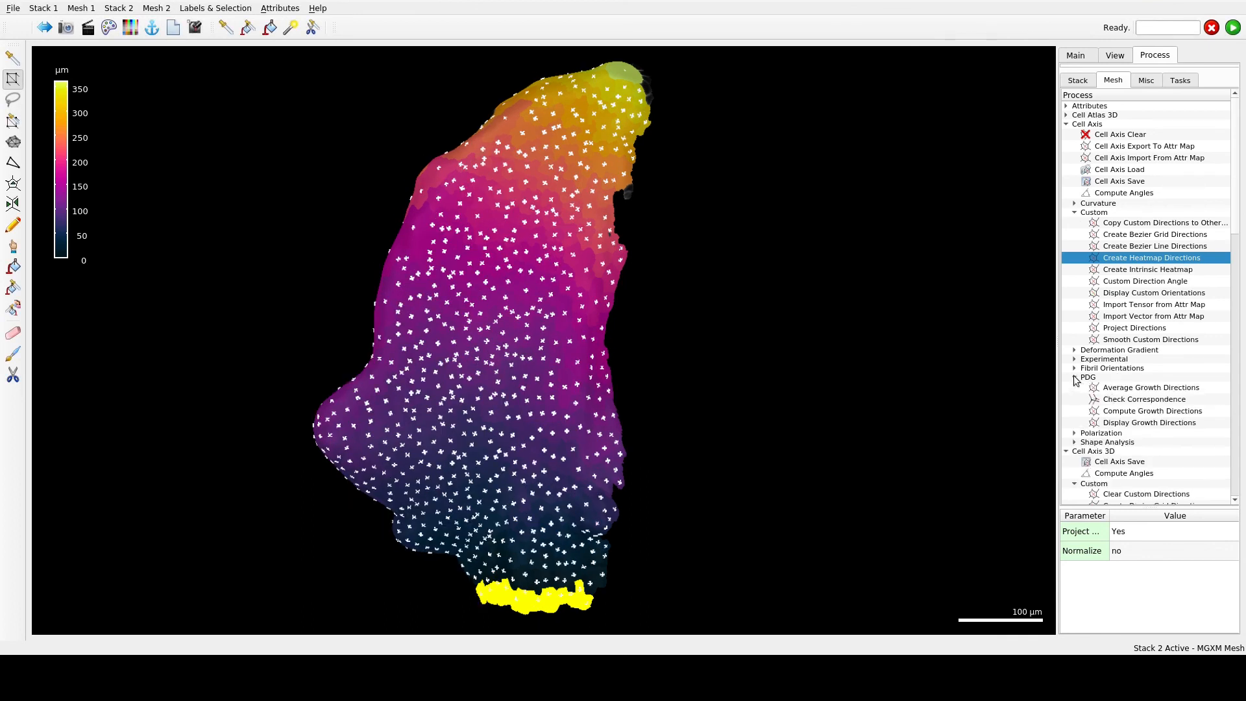
pyautogui.click(1146, 423)
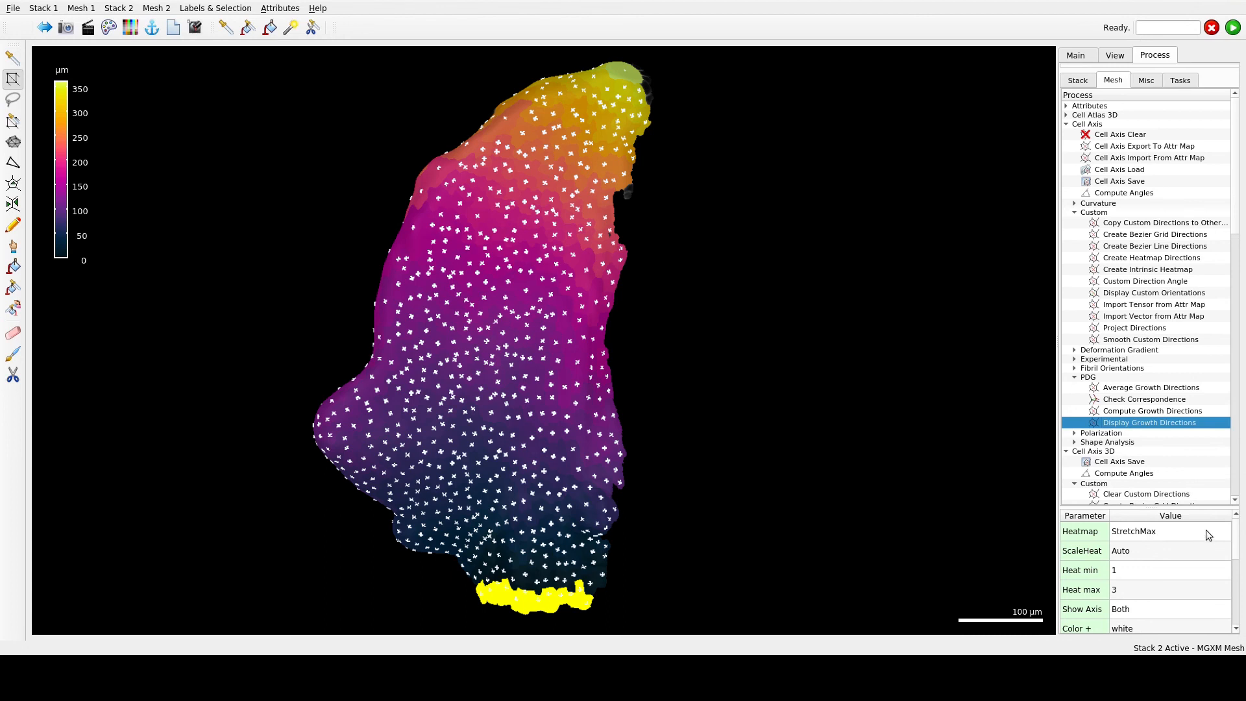
pyautogui.click(1186, 538)
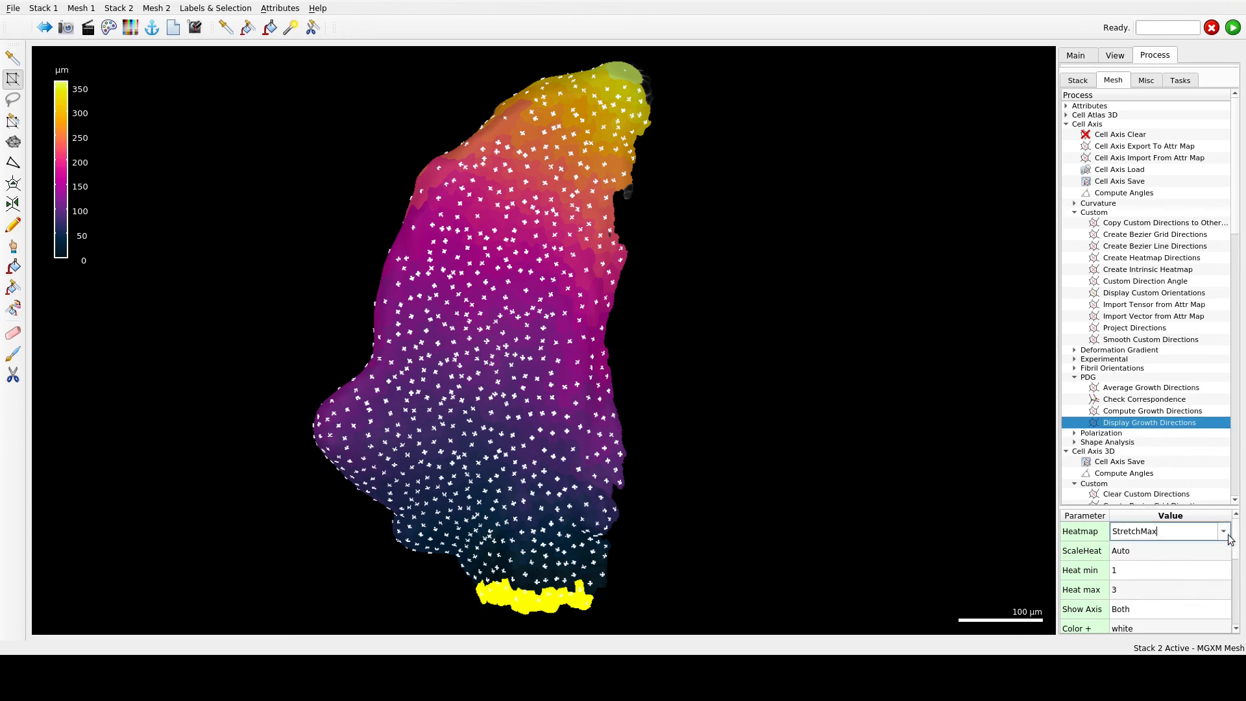
pyautogui.click(1225, 535)
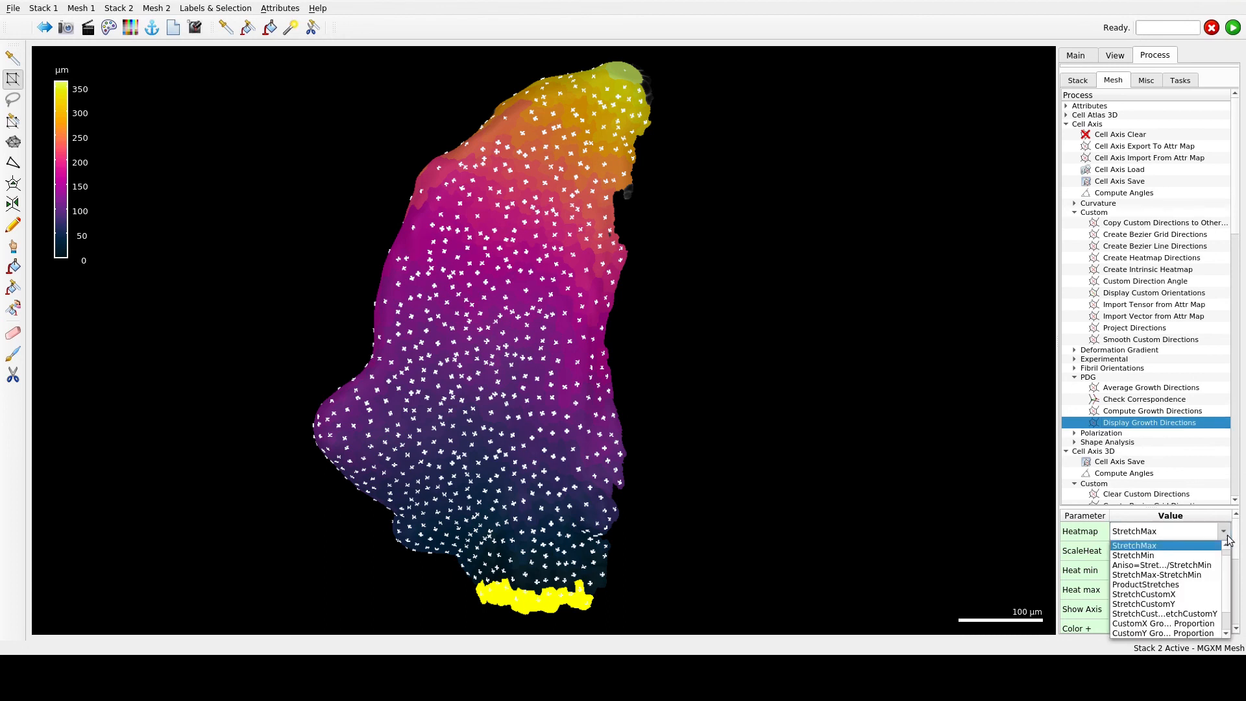
pyautogui.click(1193, 624)
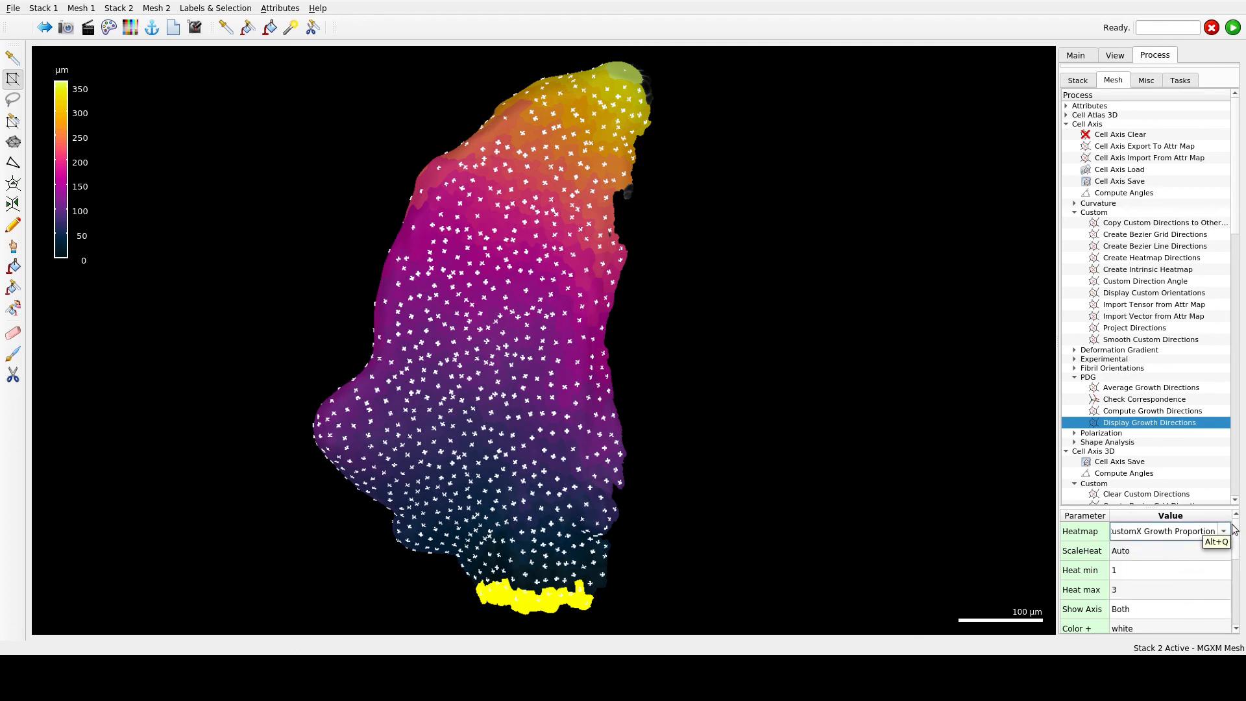
pyautogui.click(1233, 27)
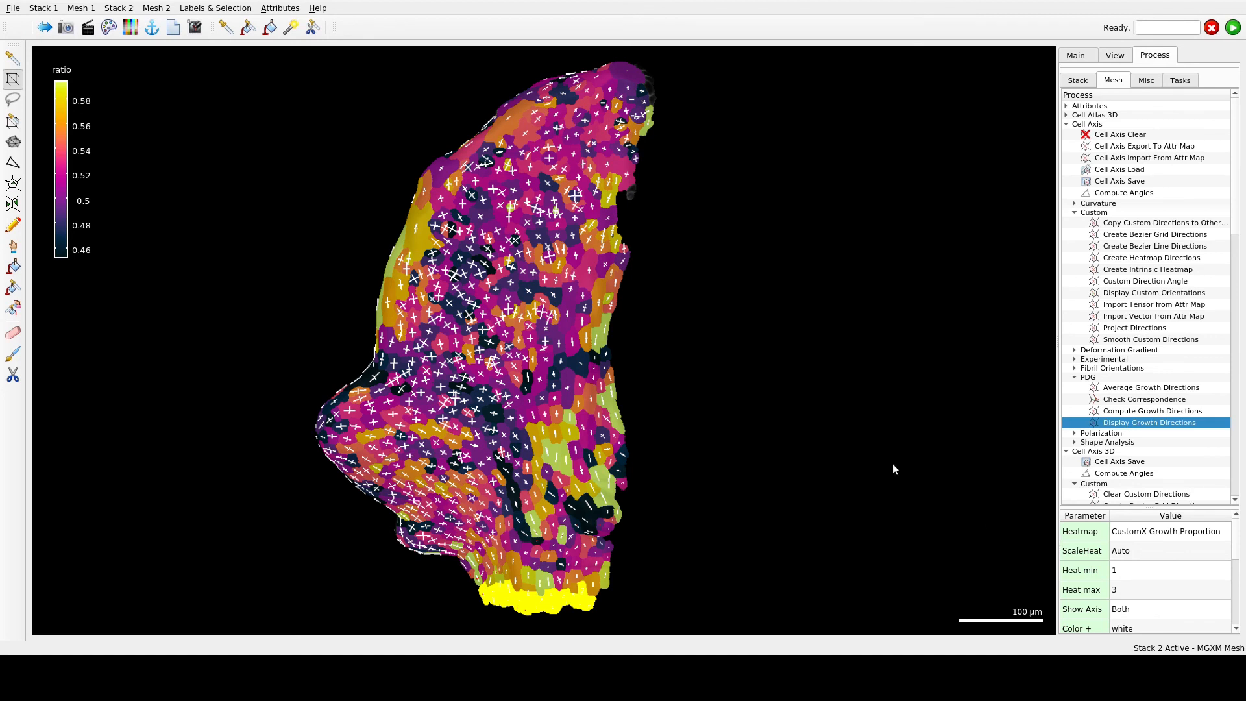
# - Display the growth directions again with the heatmap set to CustomY Growth Proportion
pyautogui.click(1168, 531)
pyautogui.click(1182, 605)
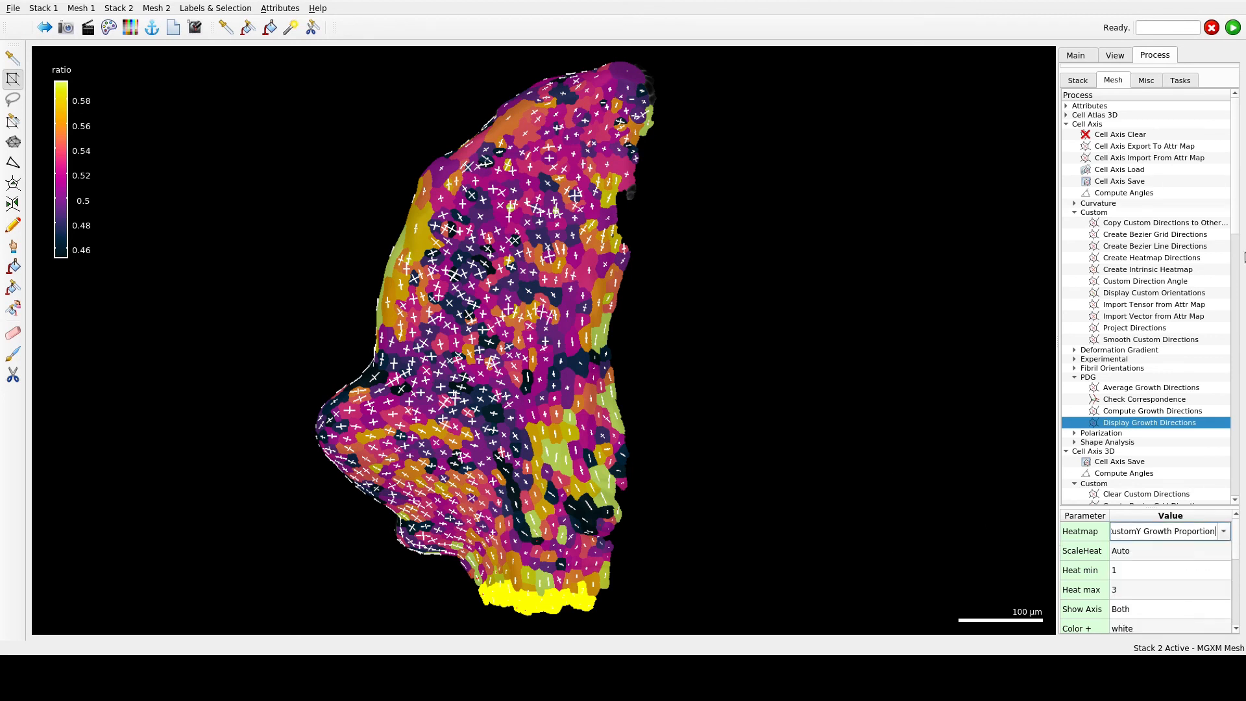
pyautogui.click(1232, 27)
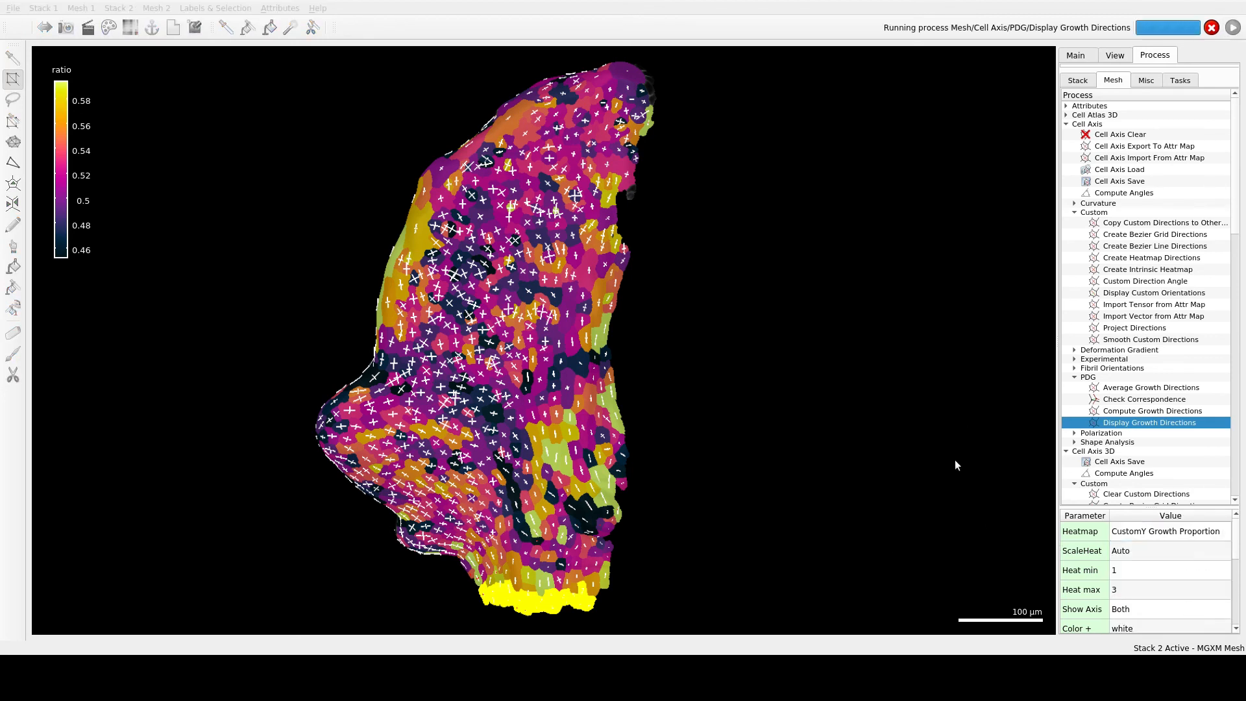